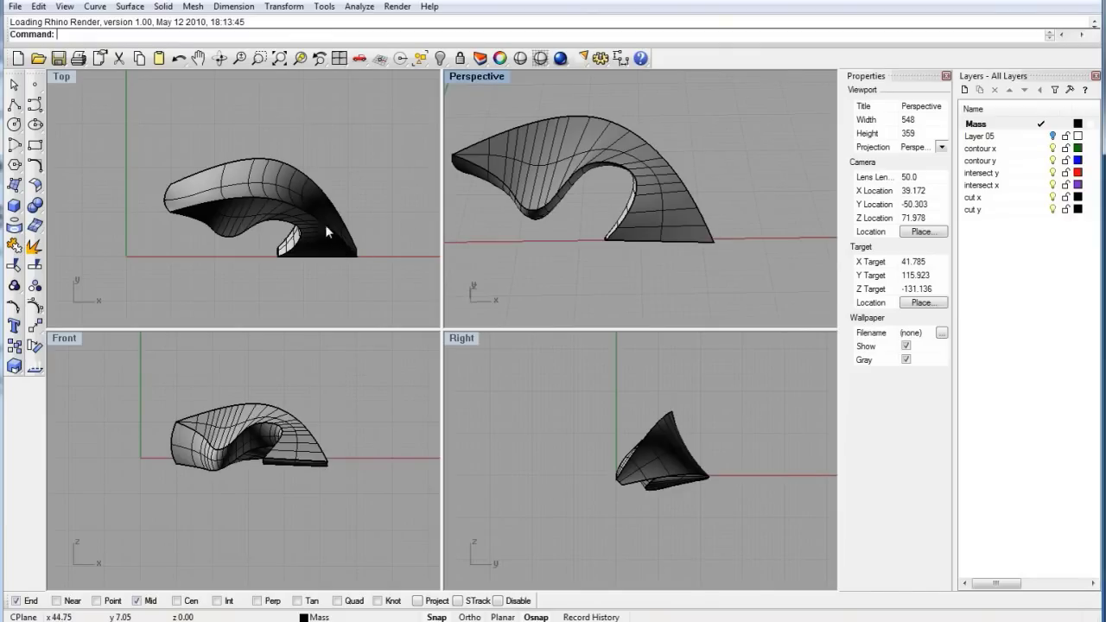
Examine the finished mass polysurface up close in the enlarged Perspective view.
{"action": "left_click", "coordinate": [530, 167]}
{"action": "left_click", "coordinate": [545, 228]}
{"action": "right_click_drag", "start_coordinate": [545, 228], "coordinate": [557, 231]}
{"action": "left_click", "coordinate": [594, 169]}
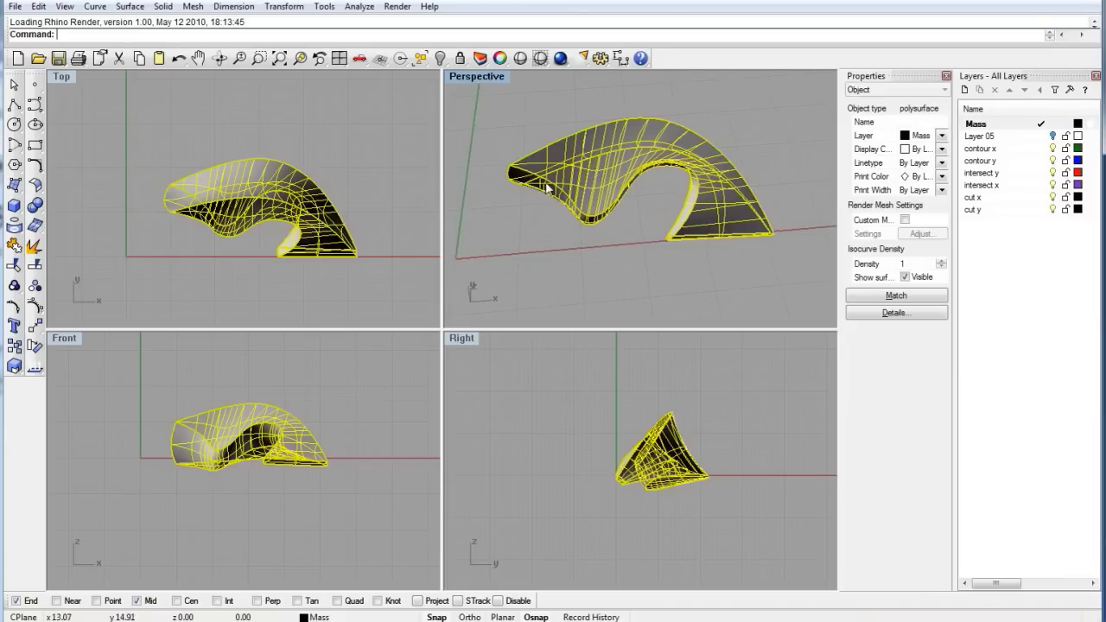
{"action": "left_click", "coordinate": [302, 63]}
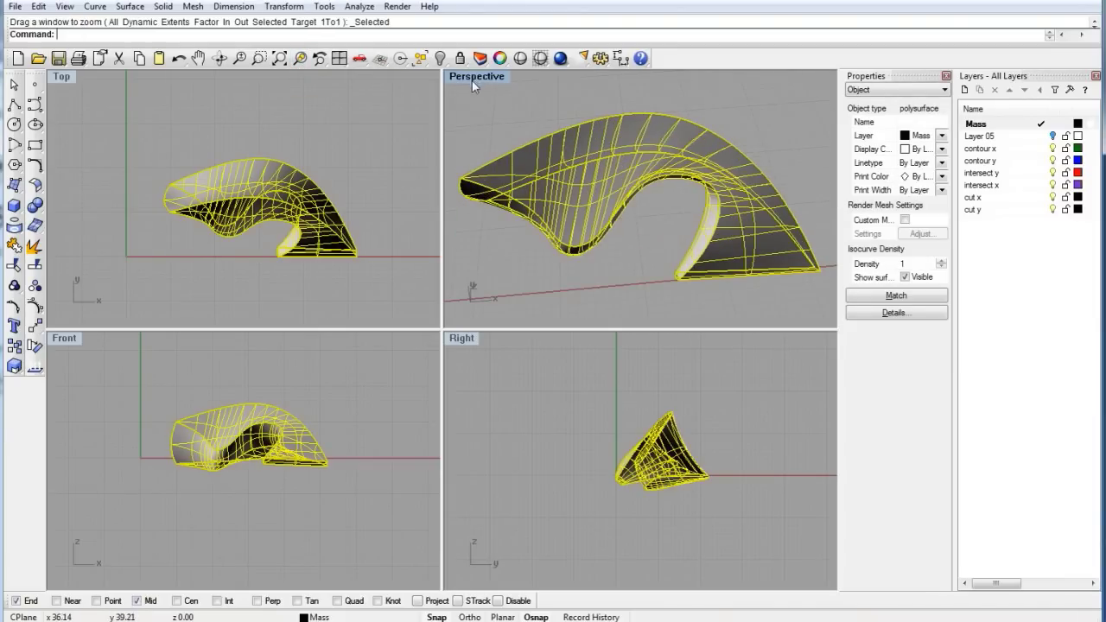
{"action": "double_click", "coordinate": [473, 82]}
{"action": "right_click_drag", "start_coordinate": [439, 205], "coordinate": [506, 375]}
{"action": "key", "text": "Escape"}
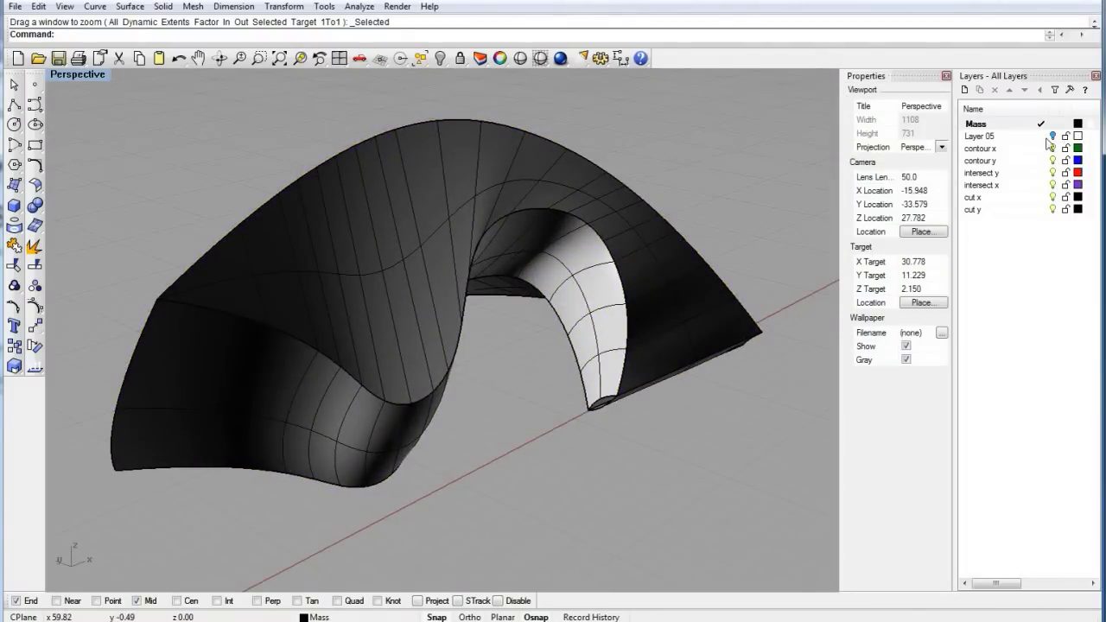
Make Layer 05 the current layer, hide the Mass layer, and restore the four-viewport layout.
{"action": "left_click", "coordinate": [1042, 134]}
{"action": "left_click", "coordinate": [1052, 123]}
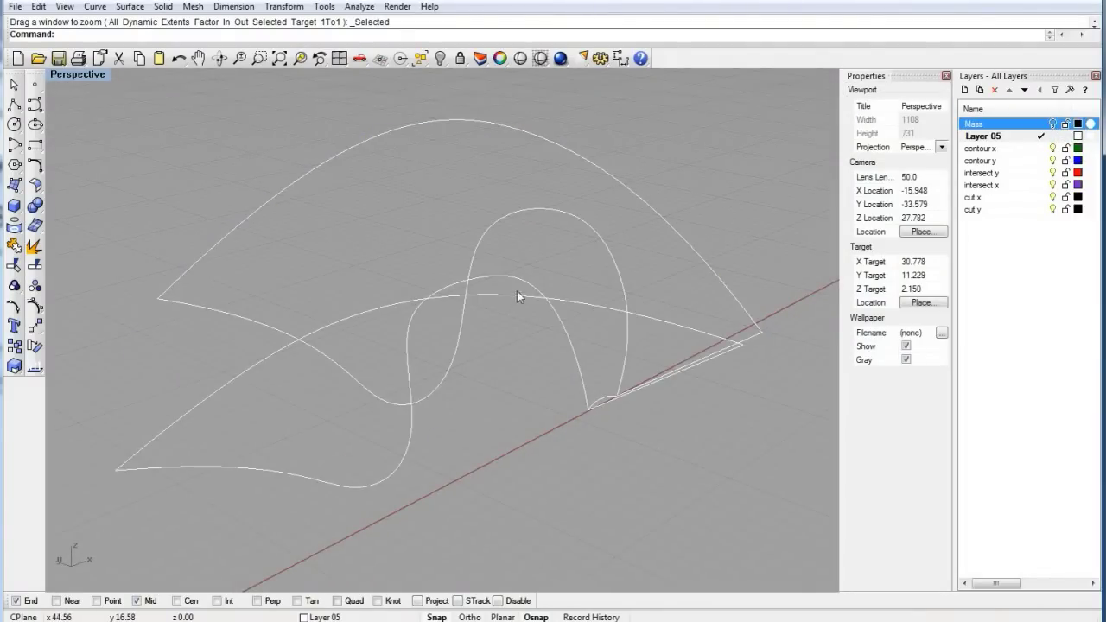
{"action": "double_click", "coordinate": [95, 75]}
{"action": "right_click_drag", "start_coordinate": [240, 469], "coordinate": [223, 478]}
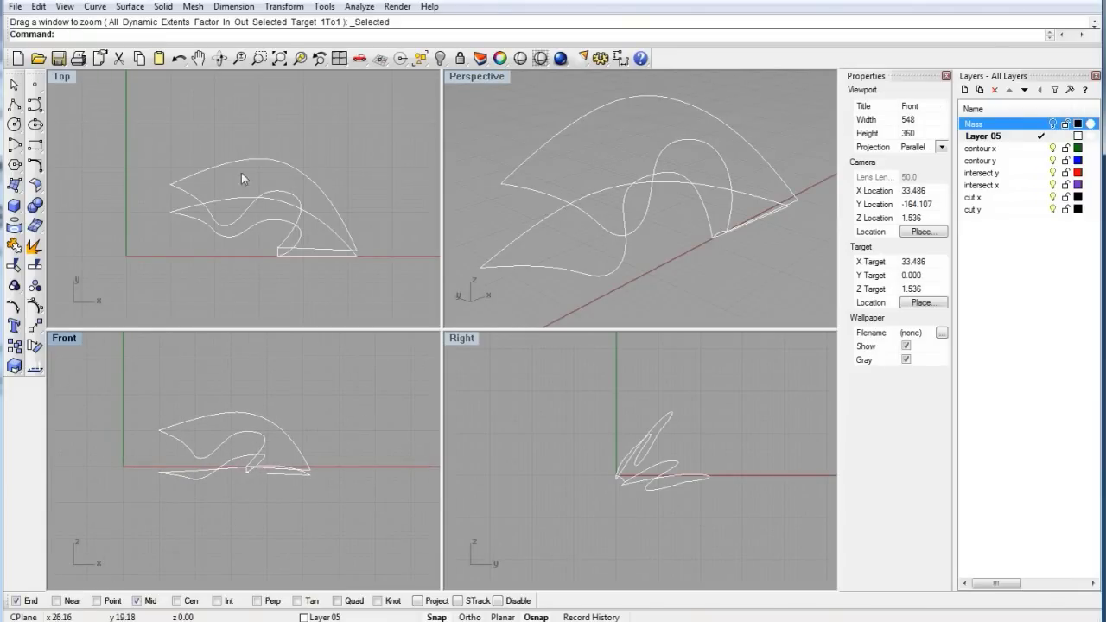
Show the control points of one wavy guide curve and turn them off again.
{"action": "left_click", "coordinate": [201, 208]}
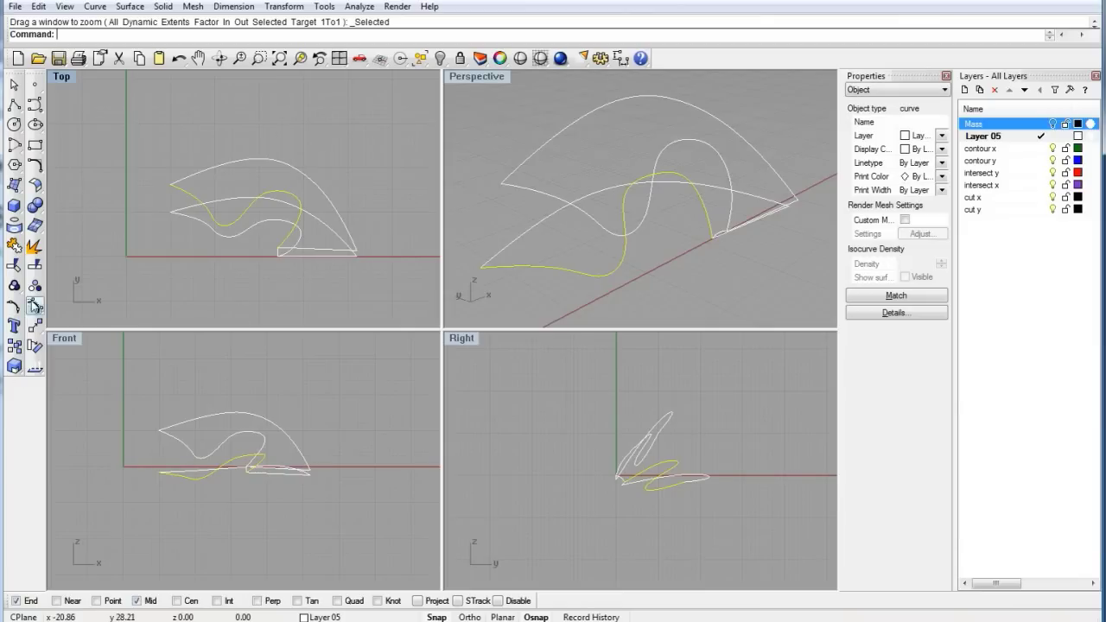
{"action": "left_click", "coordinate": [34, 305]}
{"action": "left_click", "coordinate": [205, 201]}
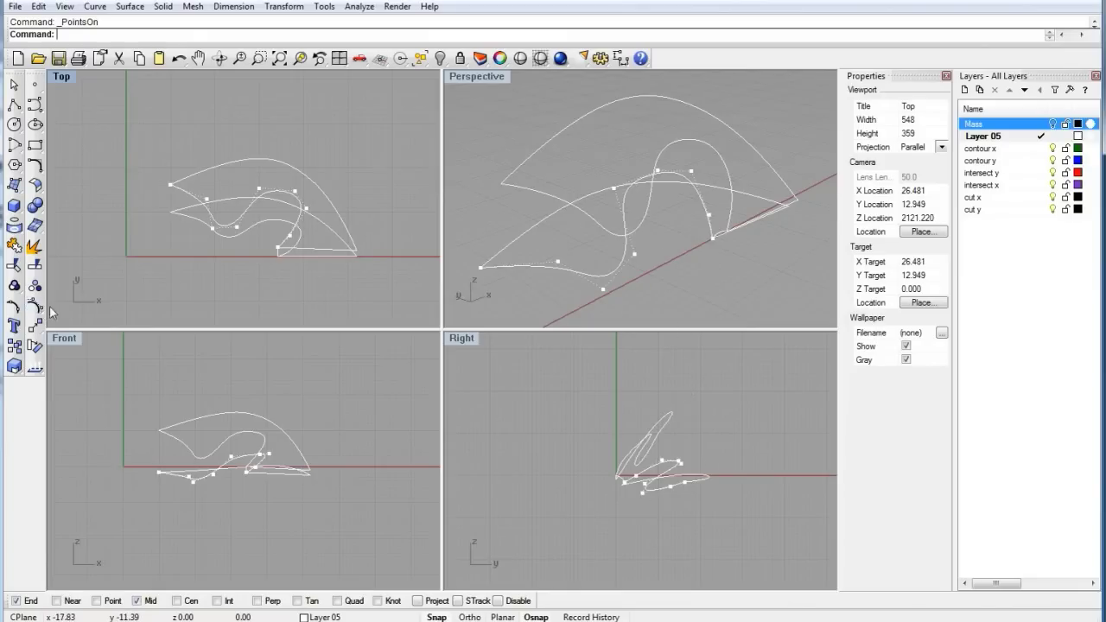
{"action": "left_click", "coordinate": [663, 441]}
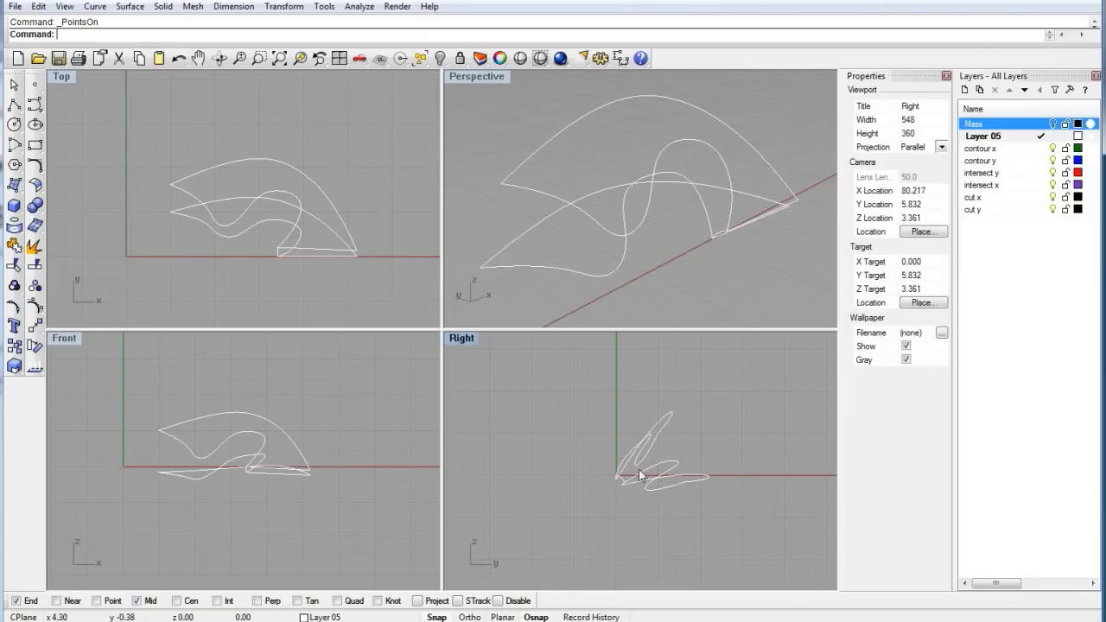
Inspect the other wavy guide curve and the short arc joining the ends of the two wavy curves.
{"action": "left_click", "coordinate": [642, 471]}
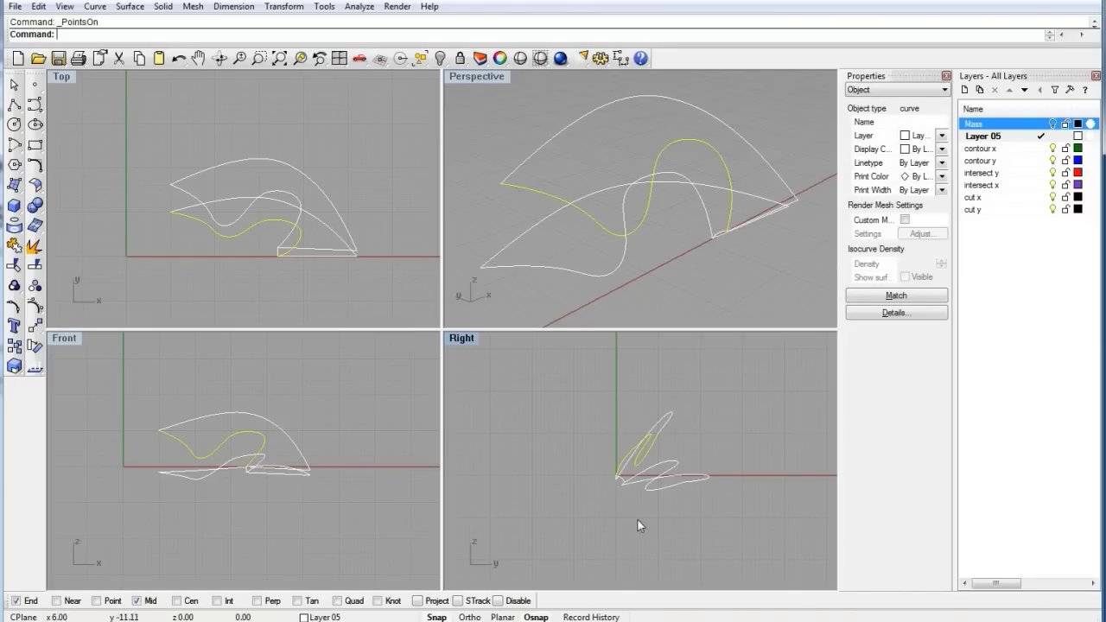
{"action": "scroll", "coordinate": [703, 235], "scroll_direction": "up", "scroll_amount": 8}
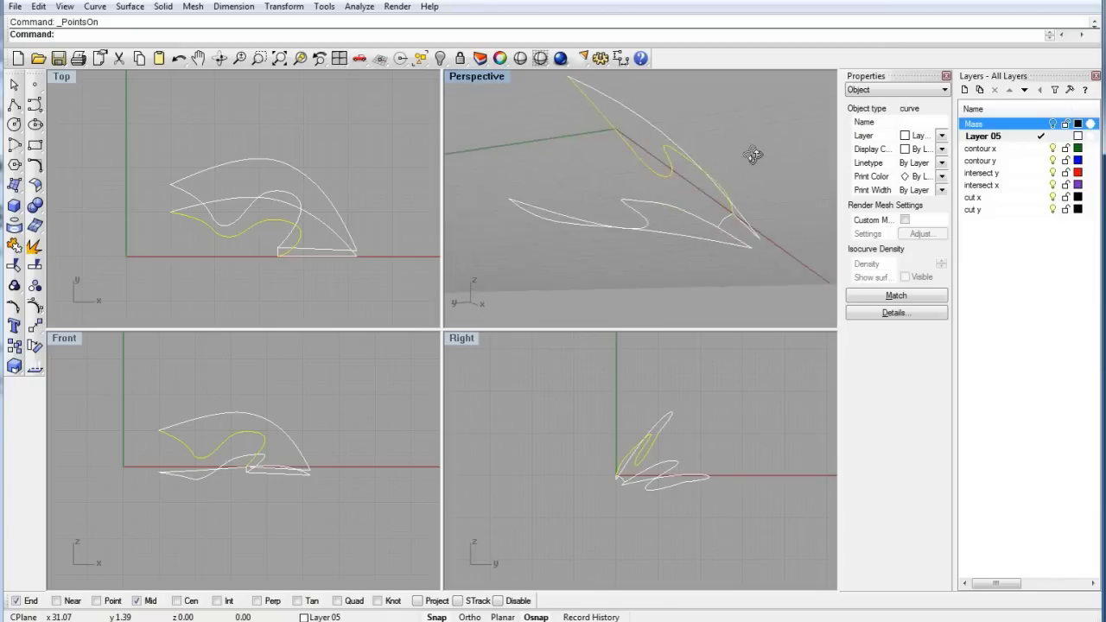
{"action": "right_click_drag", "start_coordinate": [703, 241], "coordinate": [576, 179]}
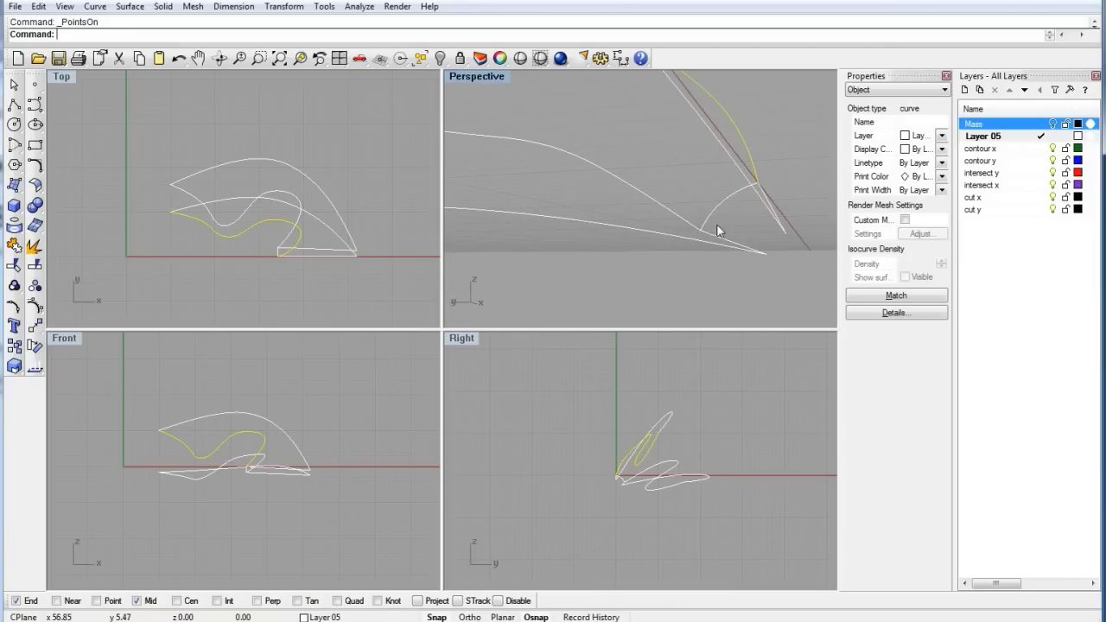
{"action": "right_click_drag", "start_coordinate": [716, 224], "coordinate": [598, 232]}
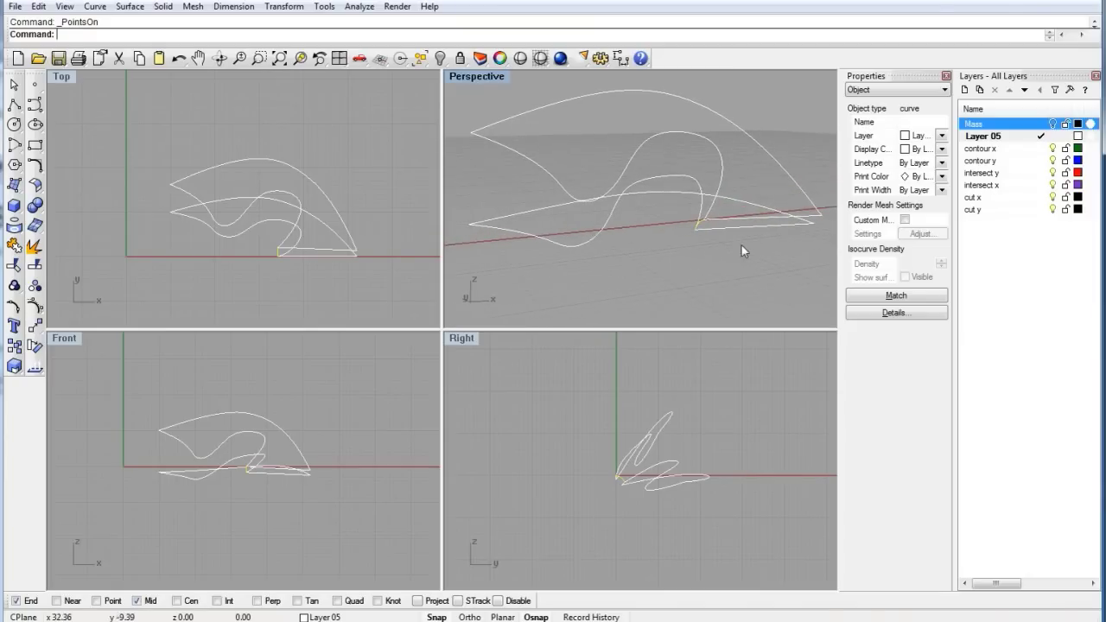
Create a Sweep2 surface using the two wavy curves as rails and the short connecting arc as cross section, without simplifying.
{"action": "left_click", "coordinate": [626, 256]}
{"action": "type", "text": "Swe"}
{"action": "type", "text": "ep2"}
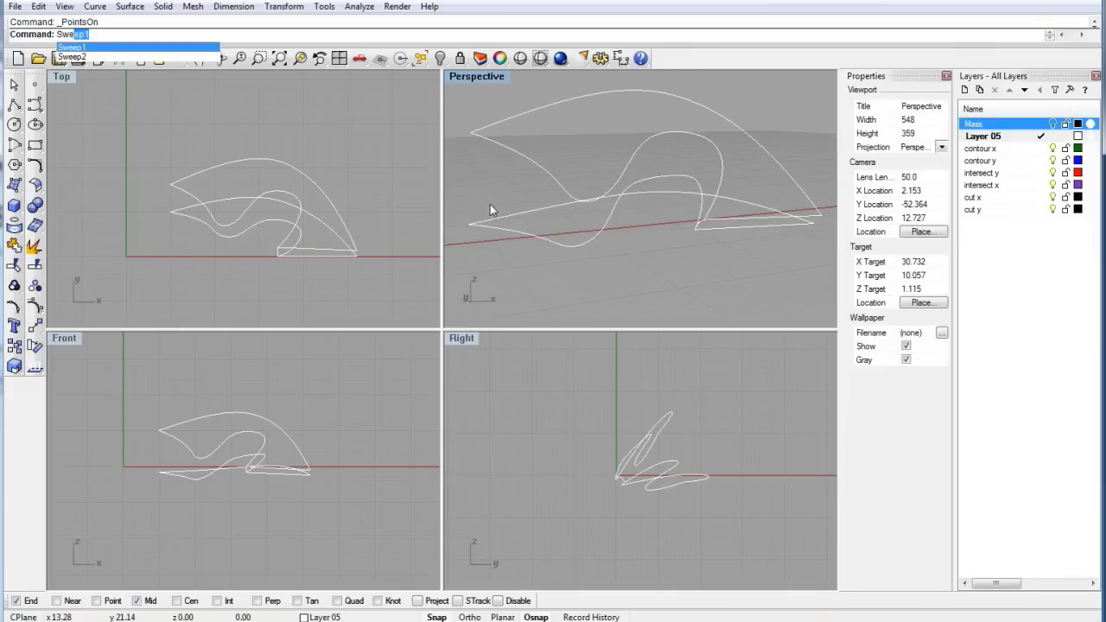
{"action": "key", "text": "Return"}
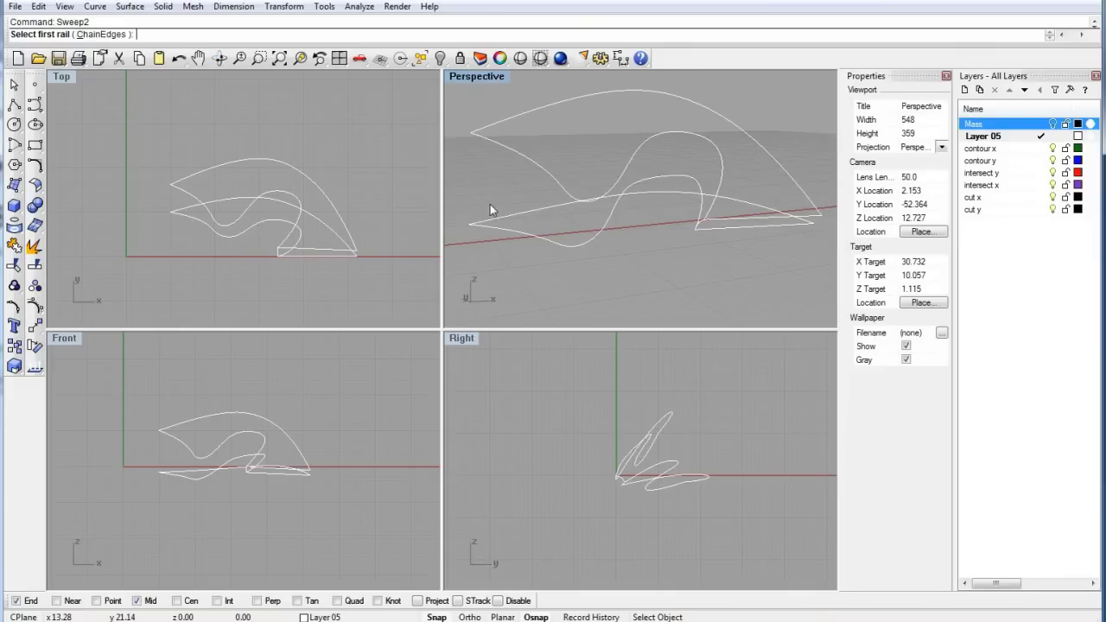
{"action": "left_click", "coordinate": [541, 166]}
{"action": "left_click", "coordinate": [720, 225]}
{"action": "right_click_drag", "start_coordinate": [720, 222], "coordinate": [756, 195]}
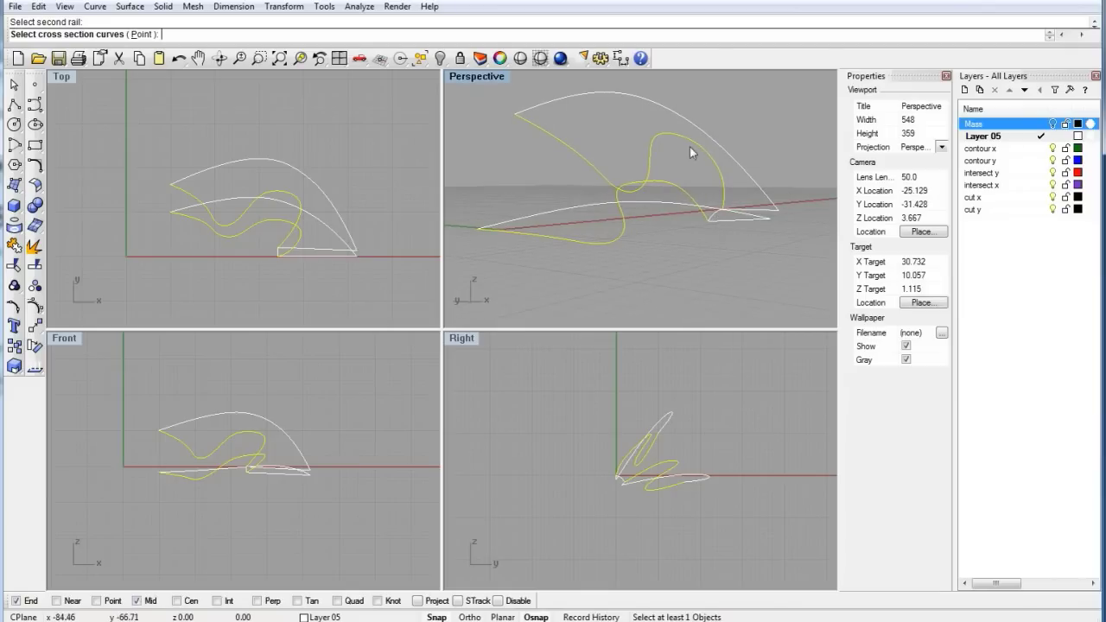
{"action": "scroll", "coordinate": [716, 213], "scroll_direction": "up", "scroll_amount": 3}
{"action": "left_click", "coordinate": [713, 219]}
{"action": "right_click", "coordinate": [728, 227]}
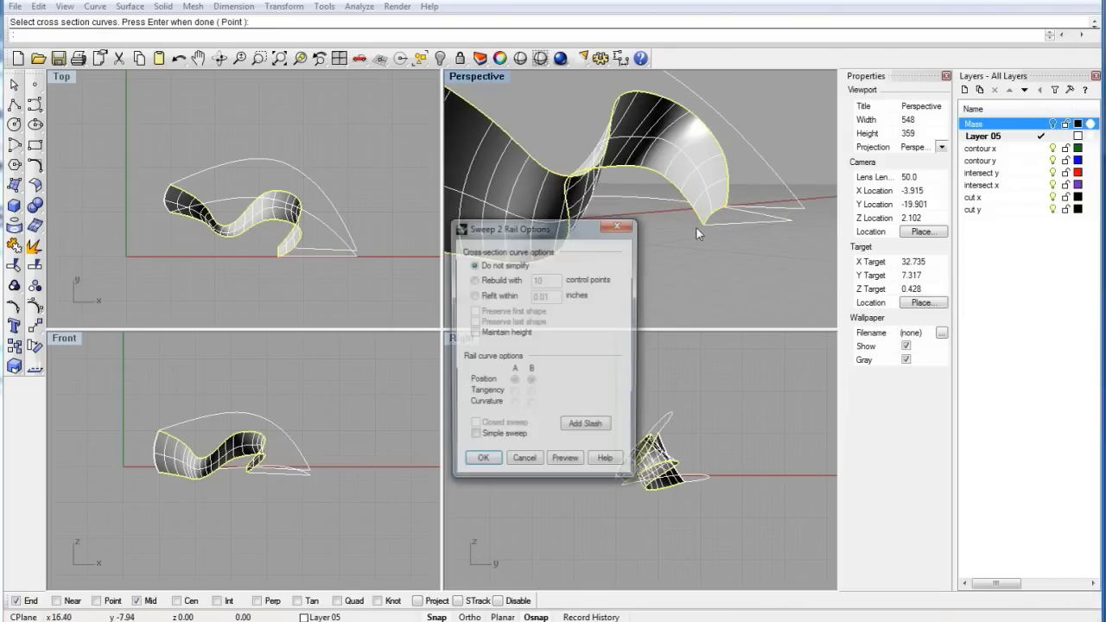
{"action": "left_click", "coordinate": [481, 464]}
Create a second Sweep2 surface between the upper outer arch and the adjoining wavy curve with the base connecting curve as cross section, without simplifying.
{"action": "right_click_drag", "start_coordinate": [605, 203], "coordinate": [655, 209]}
{"action": "scroll", "coordinate": [673, 210], "scroll_direction": "up", "scroll_amount": 2}
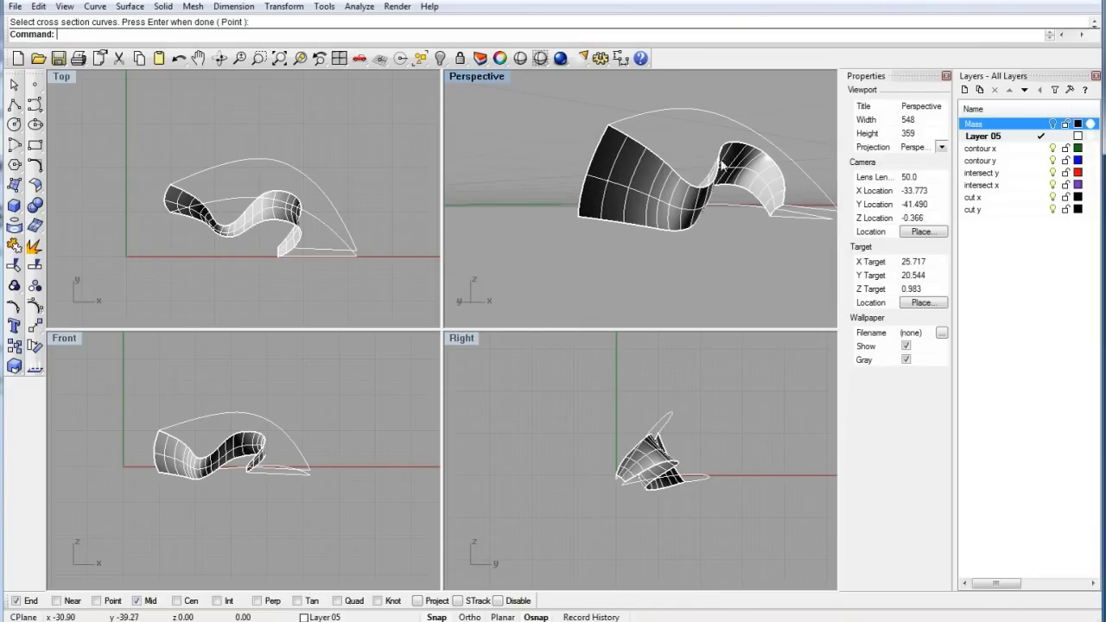
{"action": "right_click_drag", "start_coordinate": [653, 175], "coordinate": [687, 185]}
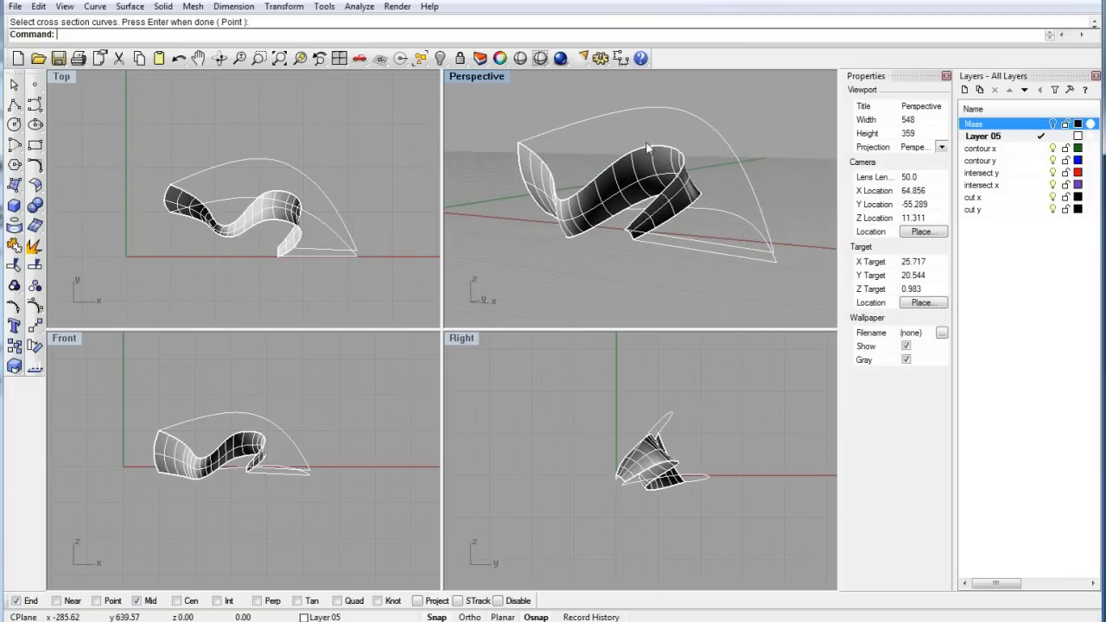
{"action": "right_click", "coordinate": [643, 133]}
{"action": "left_click", "coordinate": [640, 145]}
{"action": "left_click", "coordinate": [669, 213]}
{"action": "left_click", "coordinate": [722, 137]}
{"action": "left_click", "coordinate": [718, 245]}
{"action": "right_click", "coordinate": [552, 345]}
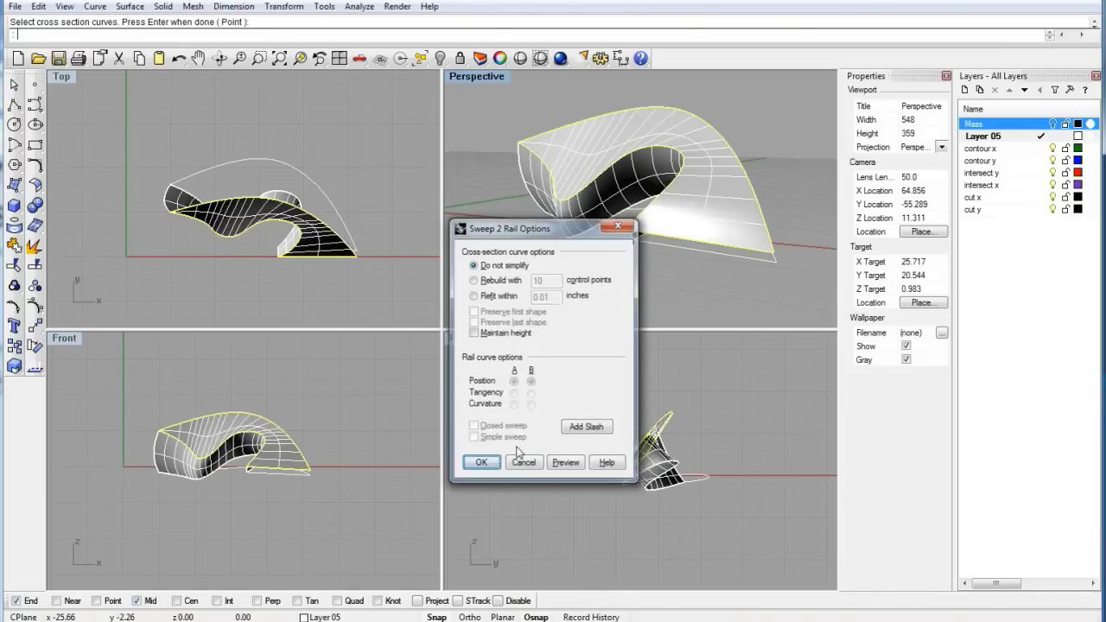
{"action": "left_click", "coordinate": [481, 463]}
Make the Mass layer current and hide Layer 05.
{"action": "right_click_drag", "start_coordinate": [605, 216], "coordinate": [632, 195]}
{"action": "left_click", "coordinate": [1041, 124]}
{"action": "left_click", "coordinate": [1052, 137]}
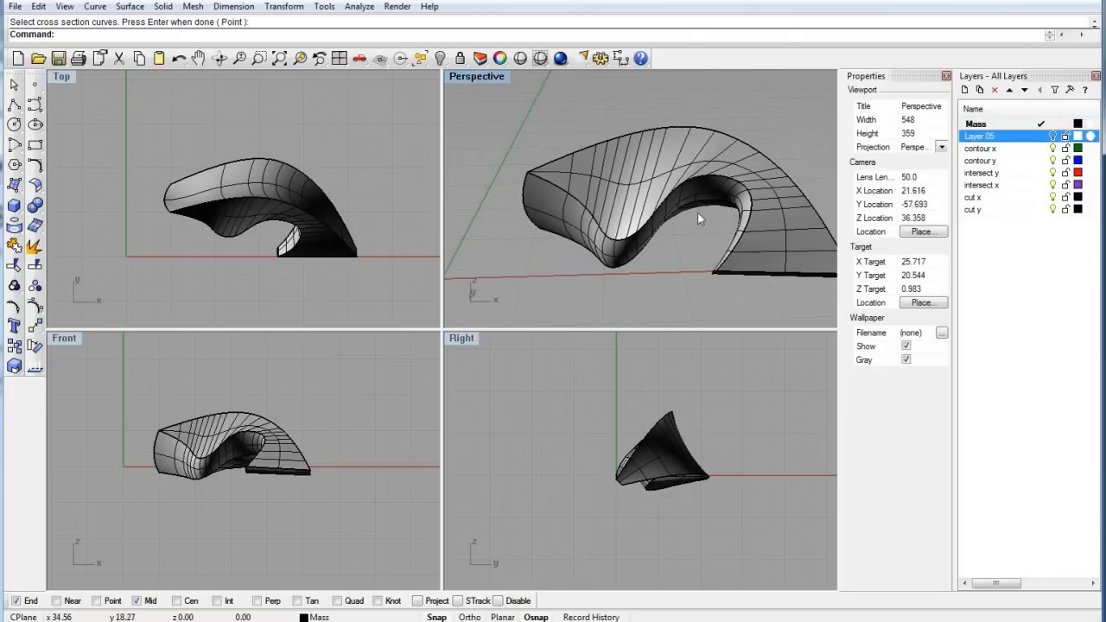
{"action": "right_click_drag", "start_coordinate": [702, 285], "coordinate": [446, 165]}
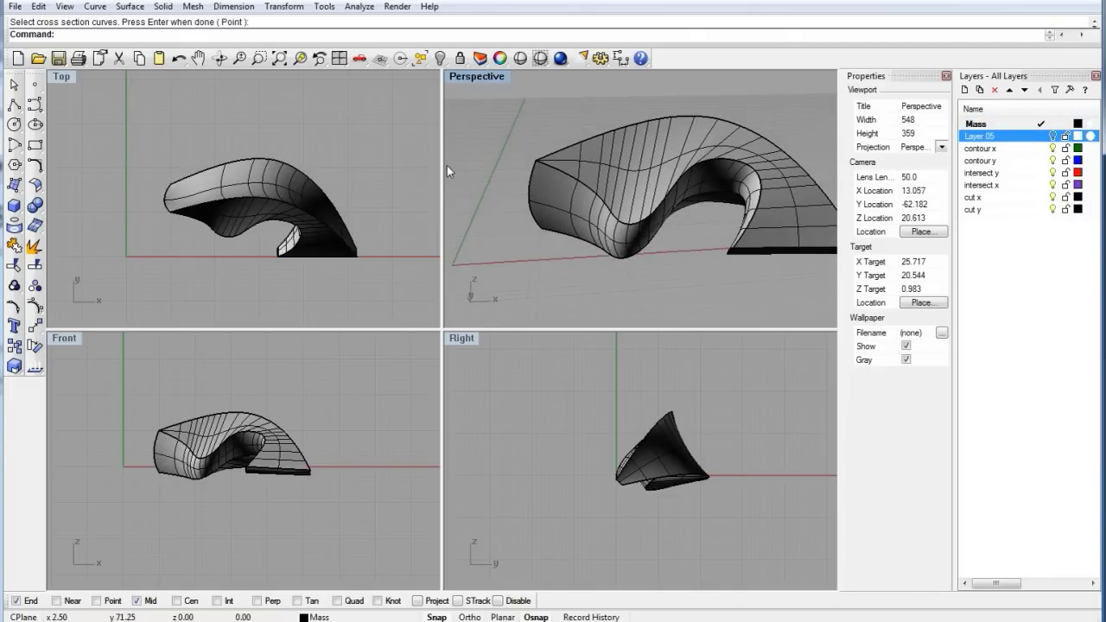
Enlarge the Top view and make contour x the current layer.
{"action": "double_click", "coordinate": [65, 80]}
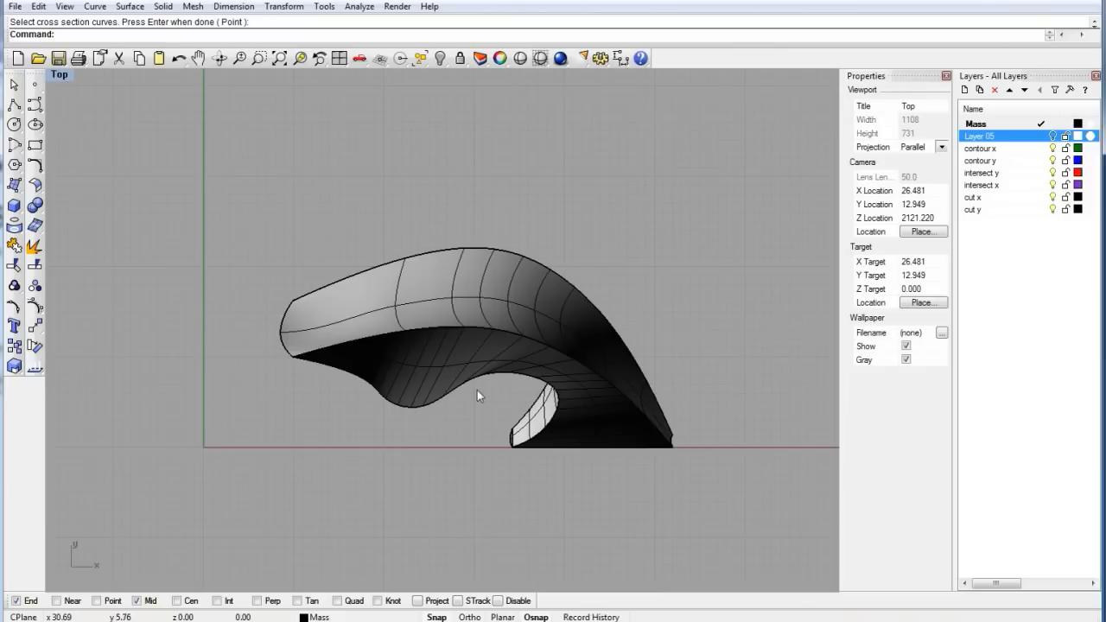
{"action": "right_click_drag", "start_coordinate": [477, 389], "coordinate": [472, 355]}
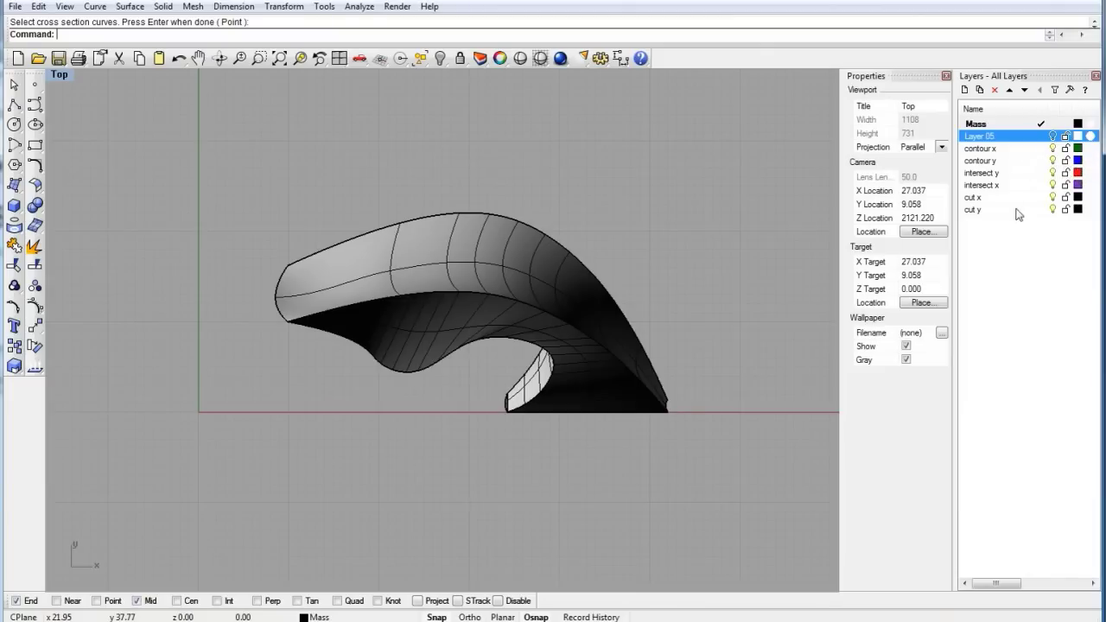
{"action": "left_click", "coordinate": [1041, 149]}
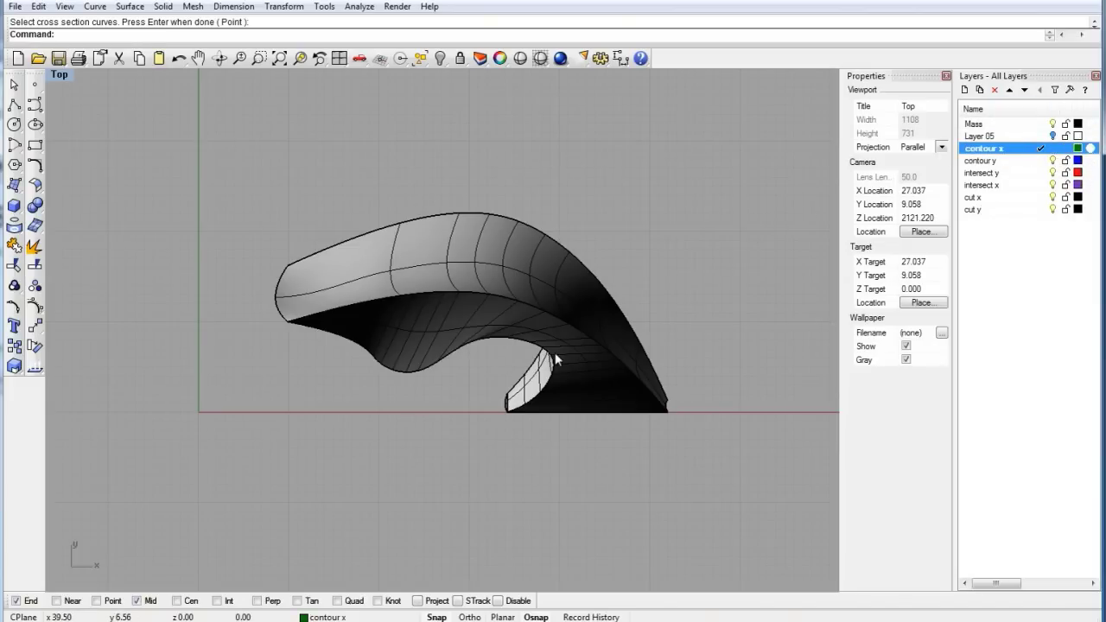
Contour the mass polysurface horizontally along the X direction, from a base point just outside its narrow end, with a distance of 2 between contours.
{"action": "left_click", "coordinate": [399, 262]}
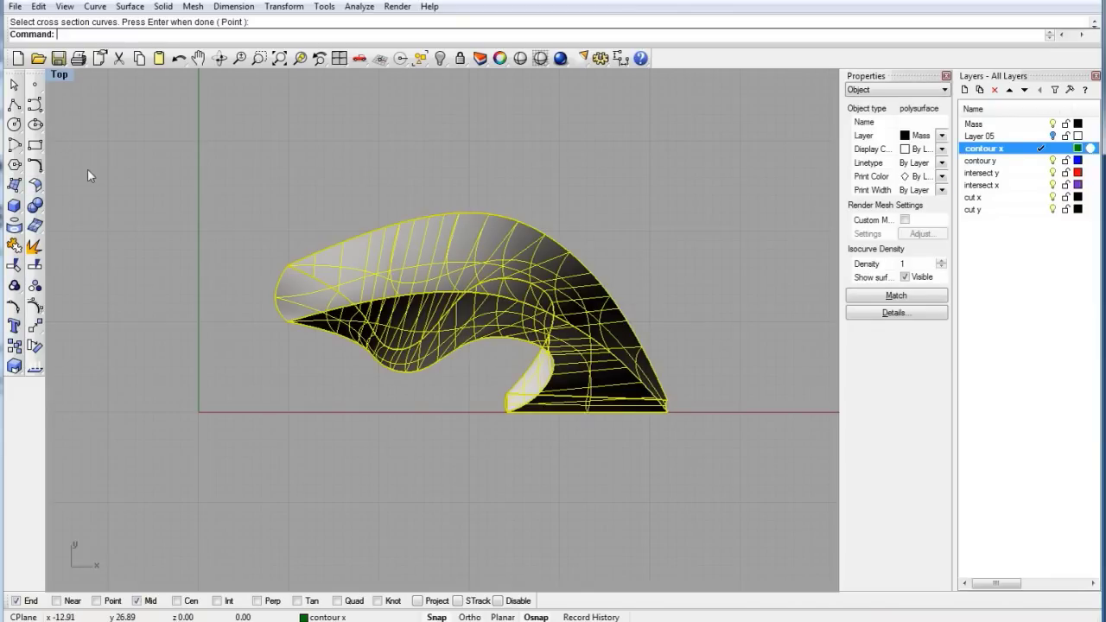
{"action": "type", "text": "COn"}
{"action": "key", "text": "Return"}
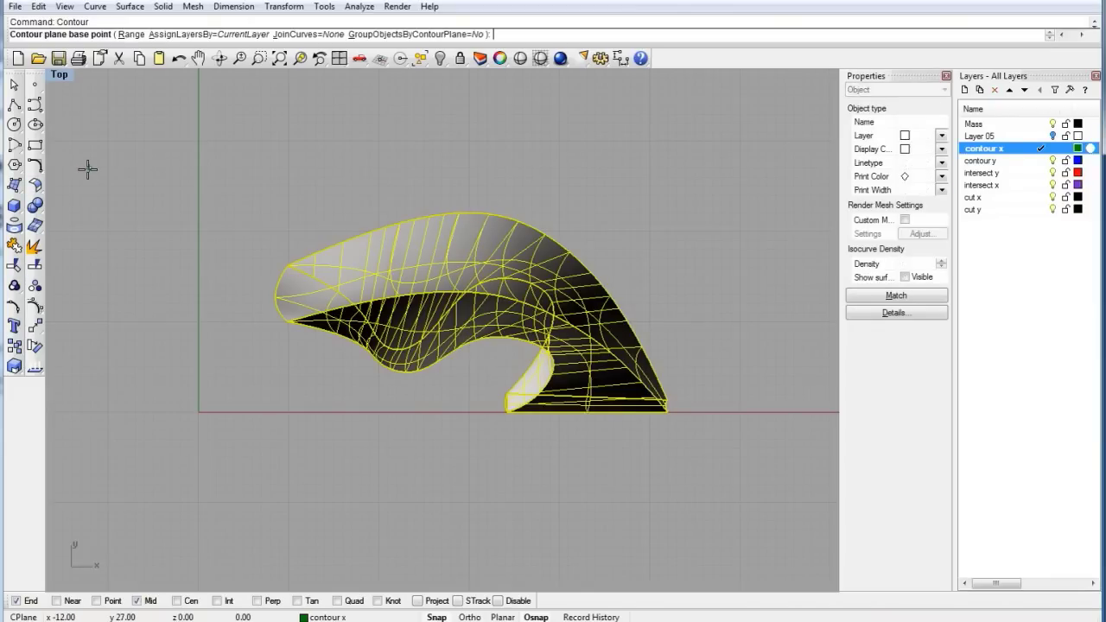
{"action": "scroll", "coordinate": [270, 332], "scroll_direction": "up", "scroll_amount": 5}
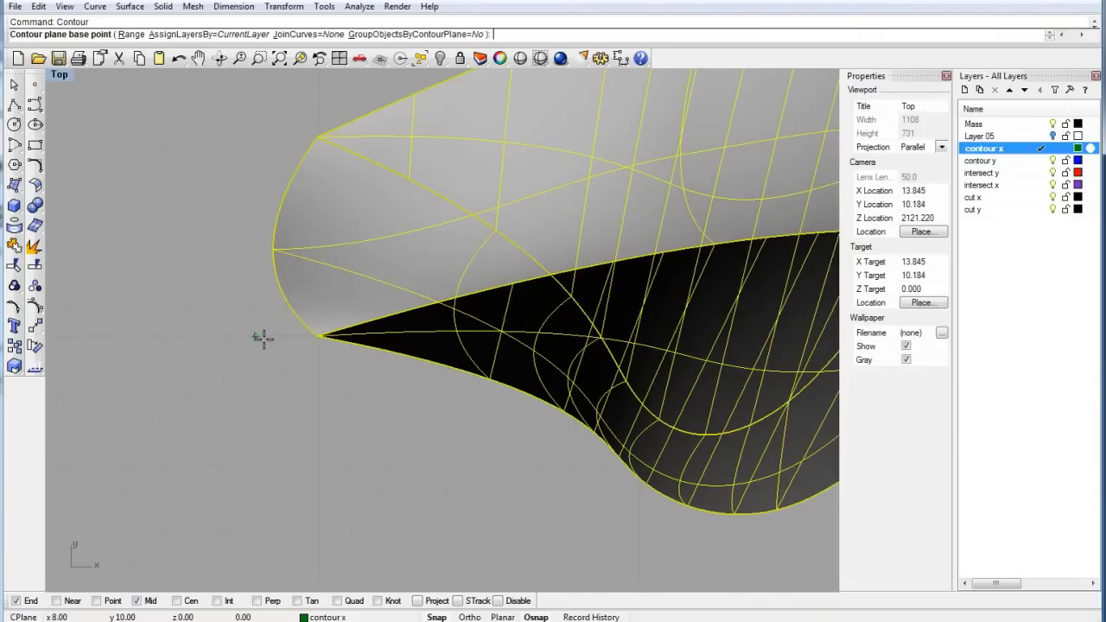
{"action": "left_click", "coordinate": [260, 338]}
{"action": "scroll", "coordinate": [197, 347], "scroll_direction": "down", "scroll_amount": 6}
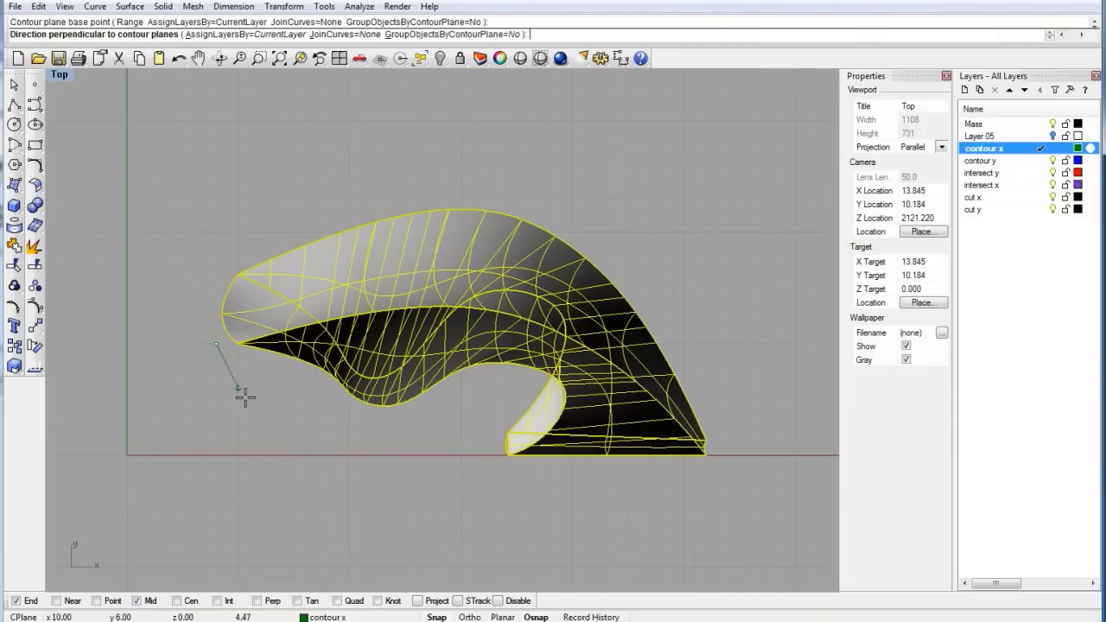
{"action": "right_click_drag", "start_coordinate": [170, 412], "coordinate": [120, 421]}
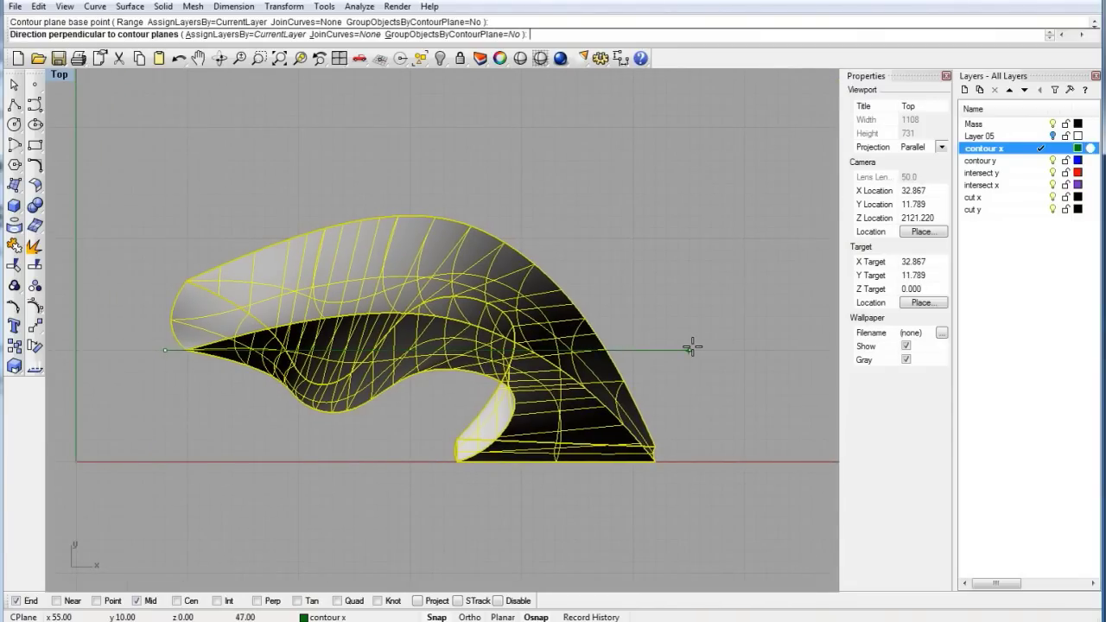
{"action": "left_click", "coordinate": [691, 347]}
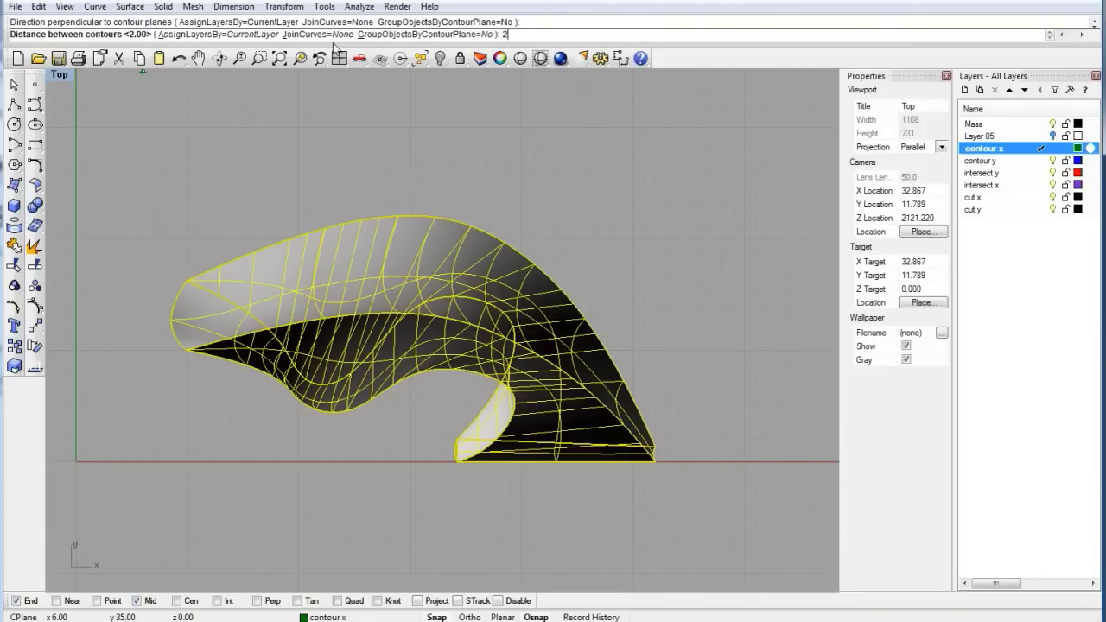
{"action": "key", "text": "Return"}
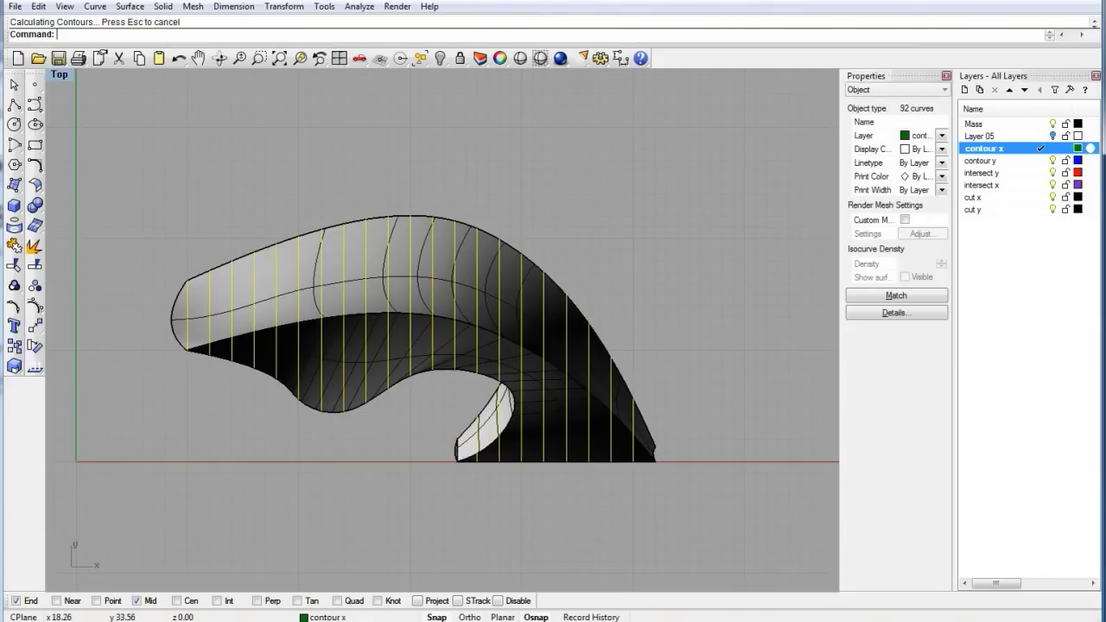
Return to the four-viewport layout and hide the Mass layer, keeping the contour curves selected.
{"action": "double_click", "coordinate": [66, 76]}
{"action": "right_click_drag", "start_coordinate": [593, 200], "coordinate": [653, 204]}
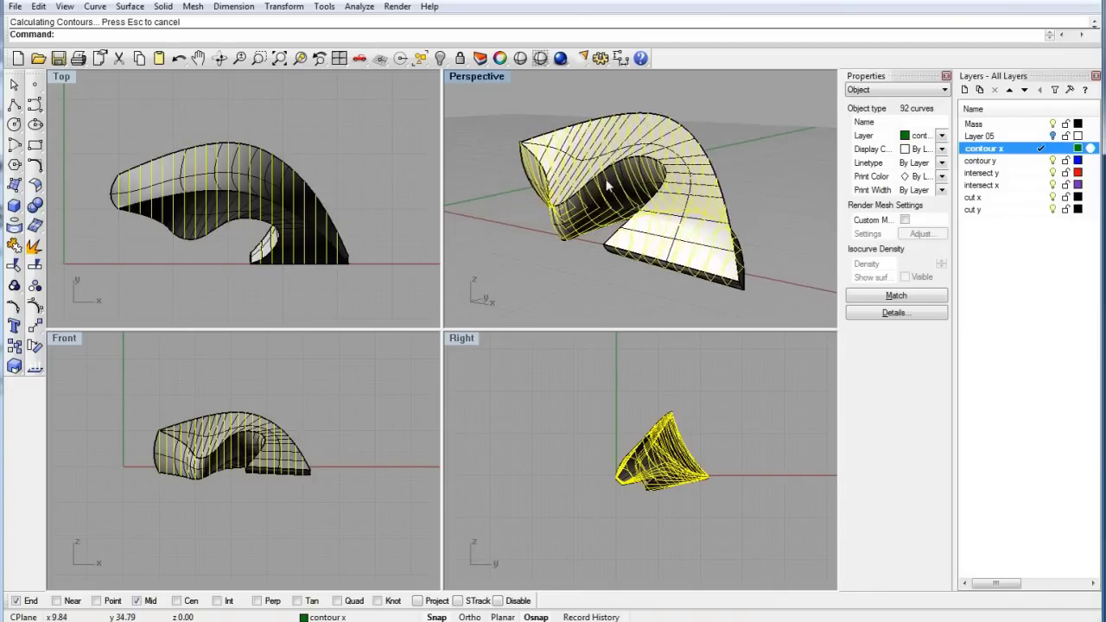
{"action": "left_click", "coordinate": [1052, 123]}
{"action": "right_click_drag", "start_coordinate": [698, 178], "coordinate": [748, 188]}
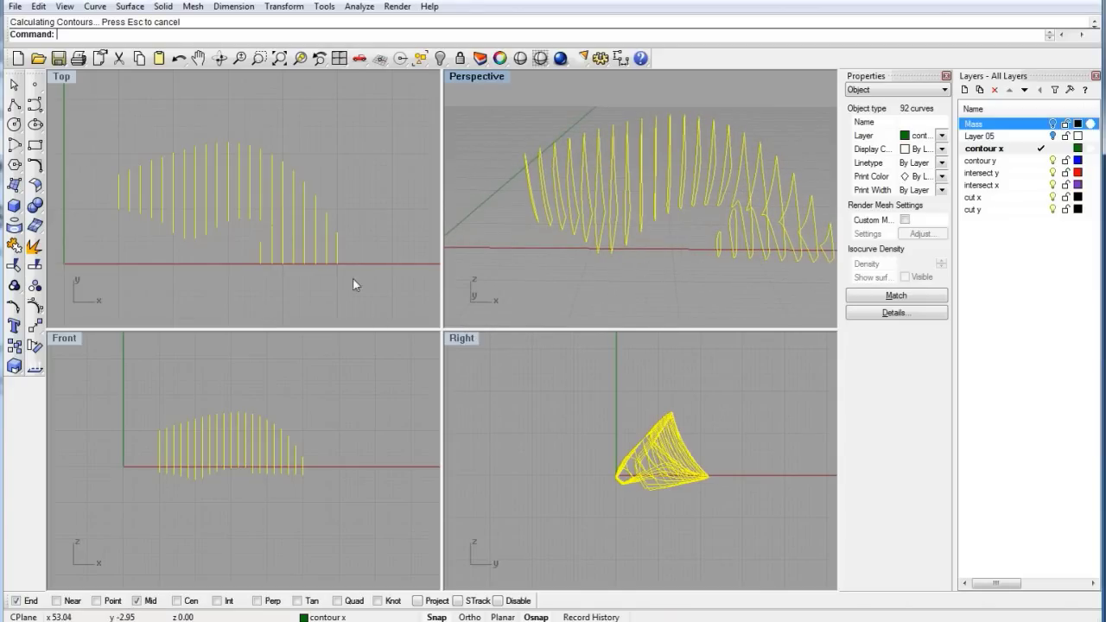
Create planar surfaces from the selected contour x curves with PlanarSrf.
{"action": "type", "text": "lanarSrf"}
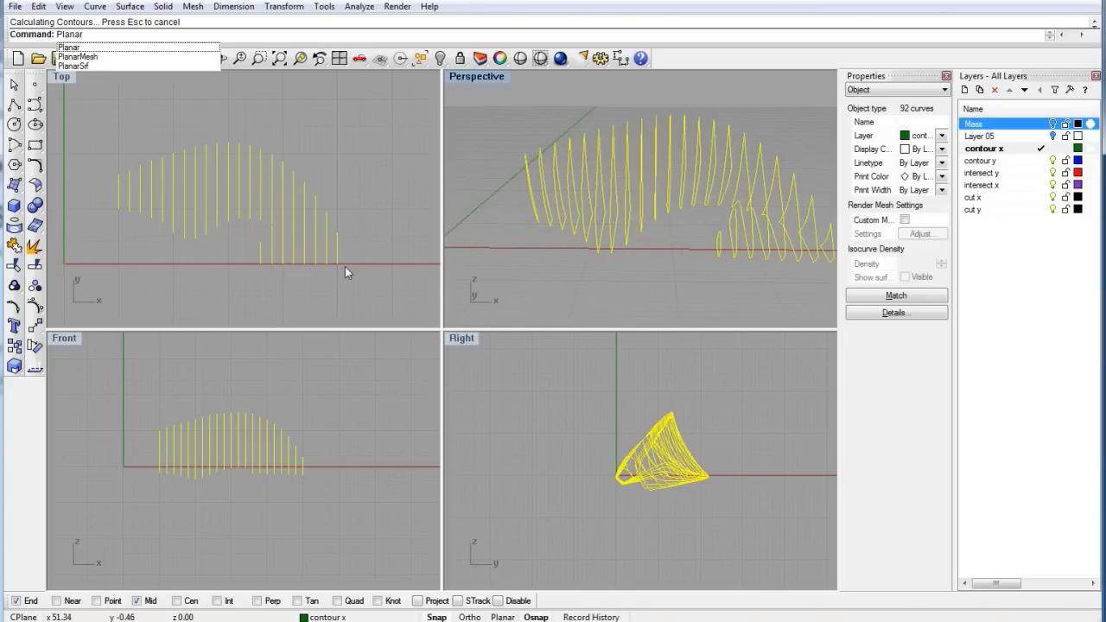
{"action": "key", "text": "Return"}
{"action": "right_click_drag", "start_coordinate": [740, 191], "coordinate": [781, 215]}
{"action": "left_click", "coordinate": [646, 292]}
Make contour y the current layer and hide the contour x layer.
{"action": "right_click_drag", "start_coordinate": [644, 290], "coordinate": [684, 280]}
{"action": "left_click", "coordinate": [1041, 161]}
{"action": "left_click", "coordinate": [1052, 148]}
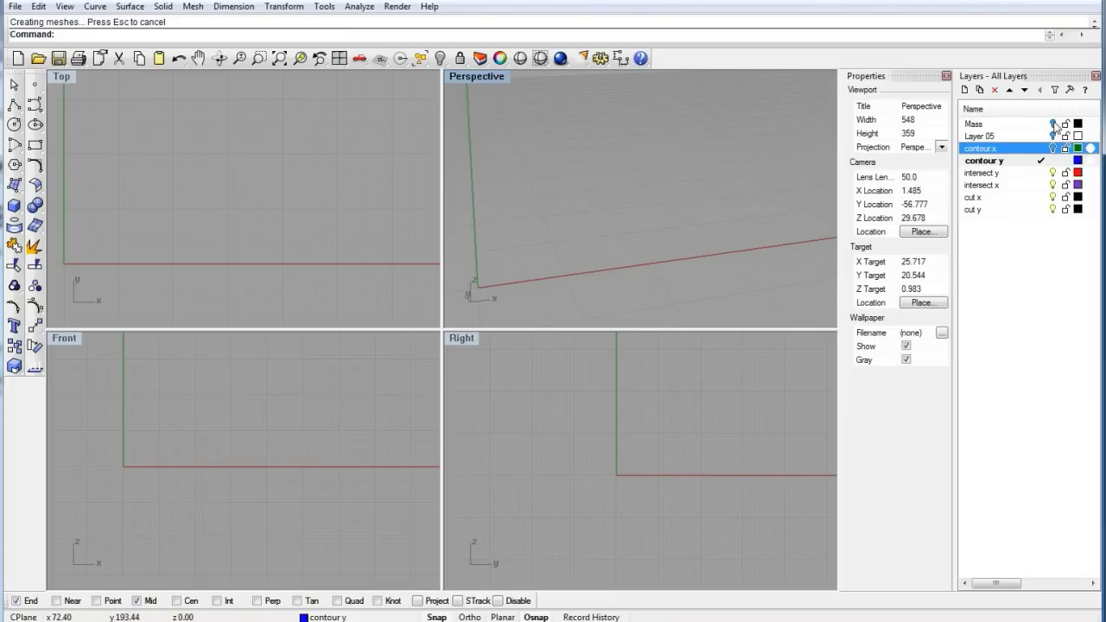
Show the Mass layer and contour the mass along the Y direction, from a base point just below its wide end, with a distance of 2.
{"action": "left_click", "coordinate": [1052, 123]}
{"action": "left_click", "coordinate": [228, 182]}
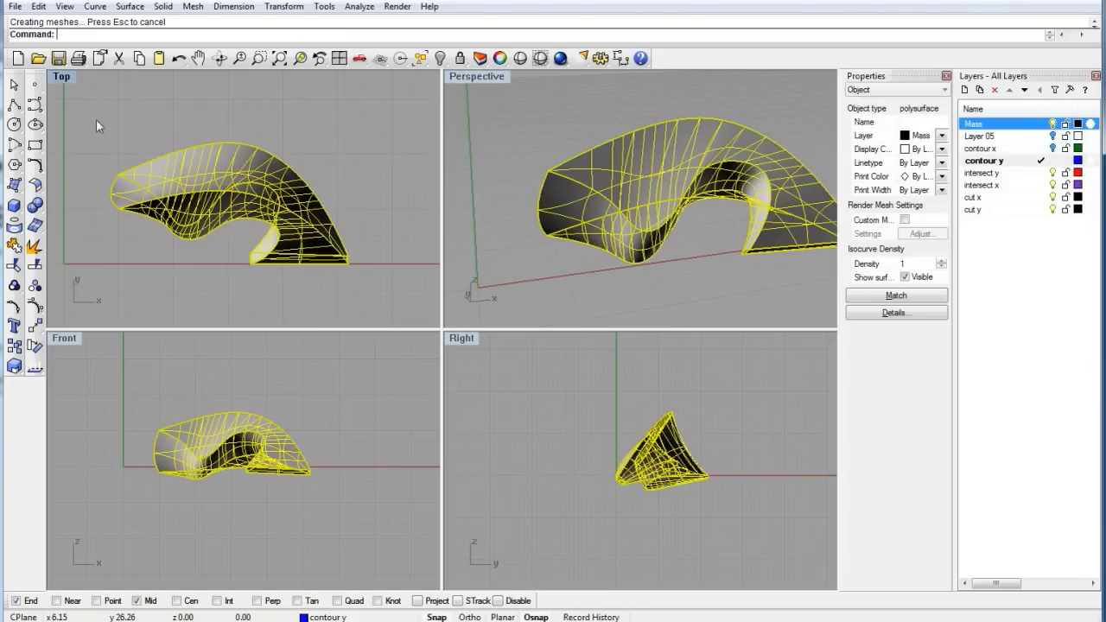
{"action": "double_click", "coordinate": [61, 78]}
{"action": "type", "text": "Con"}
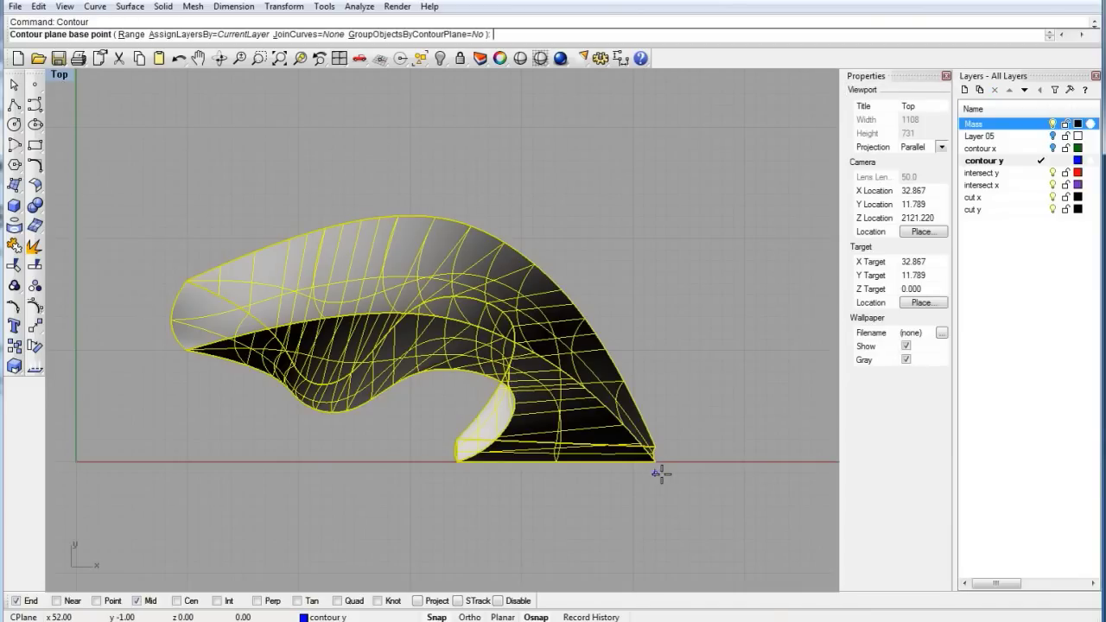
{"action": "left_click", "coordinate": [666, 472]}
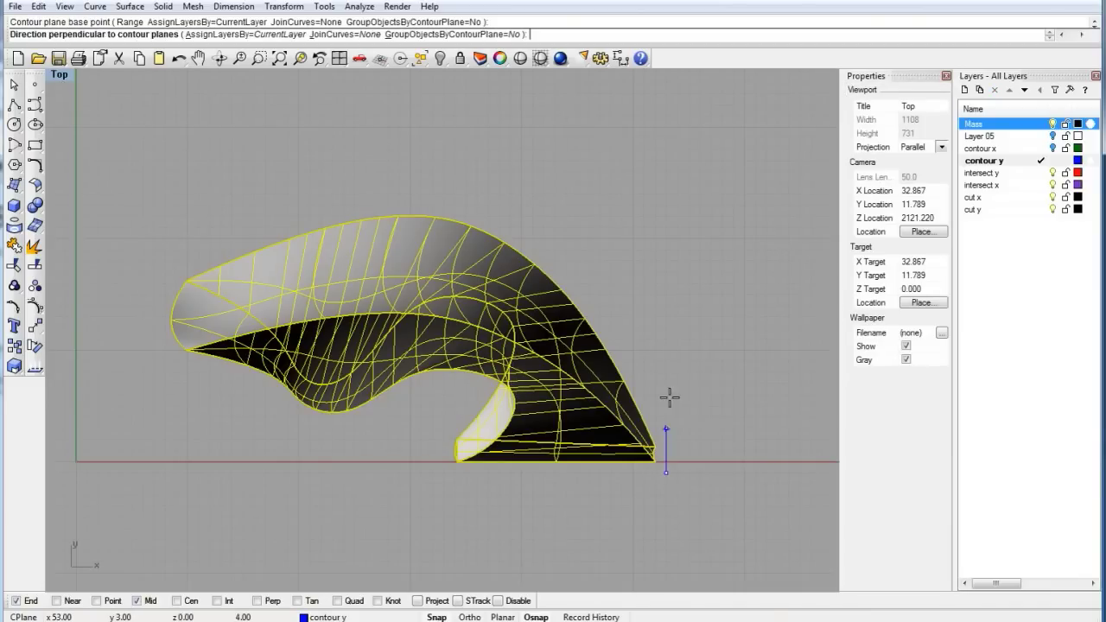
{"action": "left_click", "coordinate": [674, 208]}
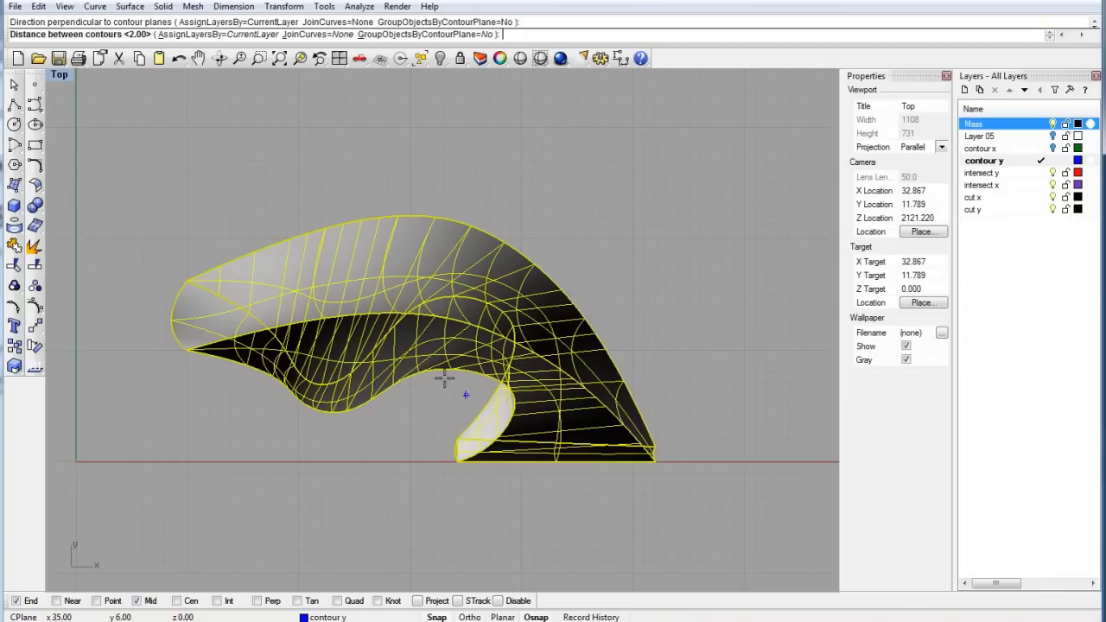
{"action": "key", "text": "Return"}
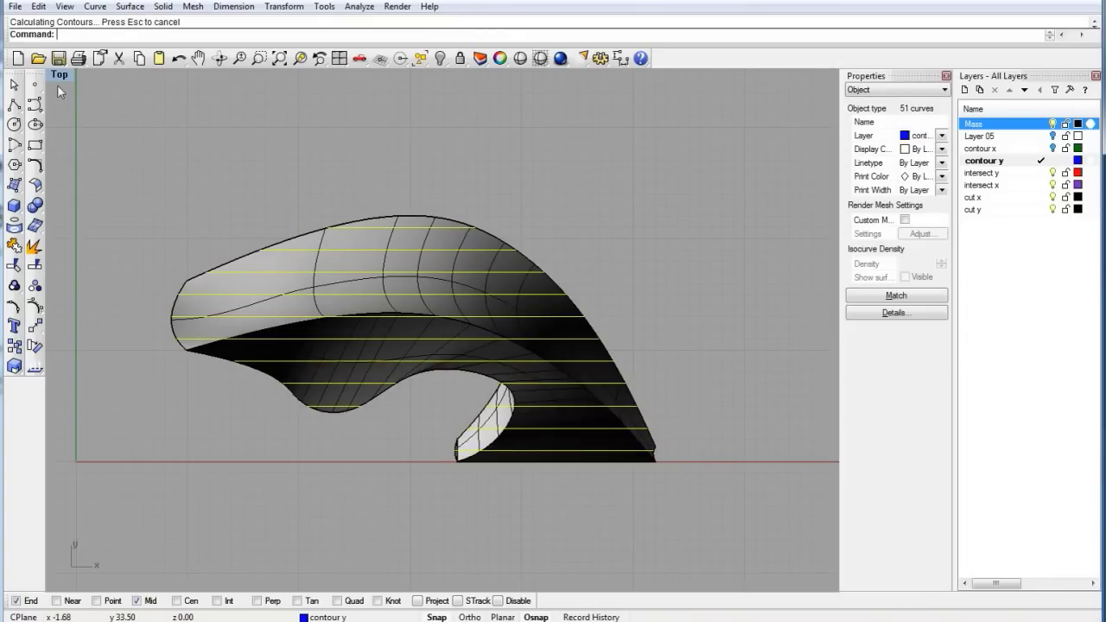
Return to the four-viewport layout, hide the Mass layer and create planar surfaces from the selected contour y curves with PlanarSrf.
{"action": "double_click", "coordinate": [58, 76]}
{"action": "right_click_drag", "start_coordinate": [712, 241], "coordinate": [669, 207]}
{"action": "left_click", "coordinate": [1053, 123]}
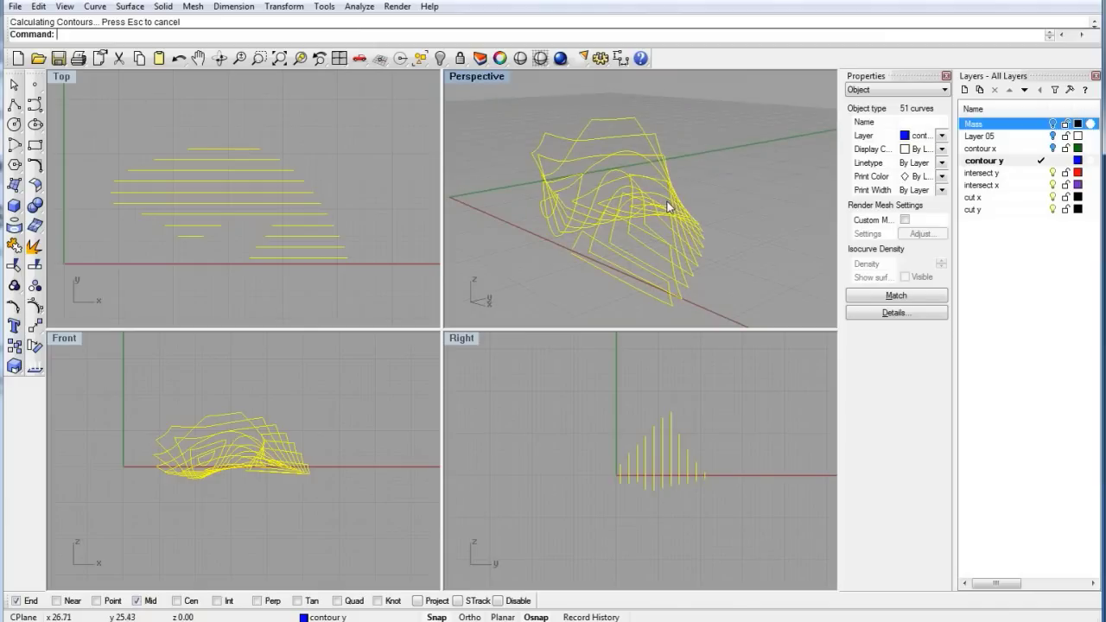
{"action": "type", "text": "PlanarSrf"}
{"action": "key", "text": "Return"}
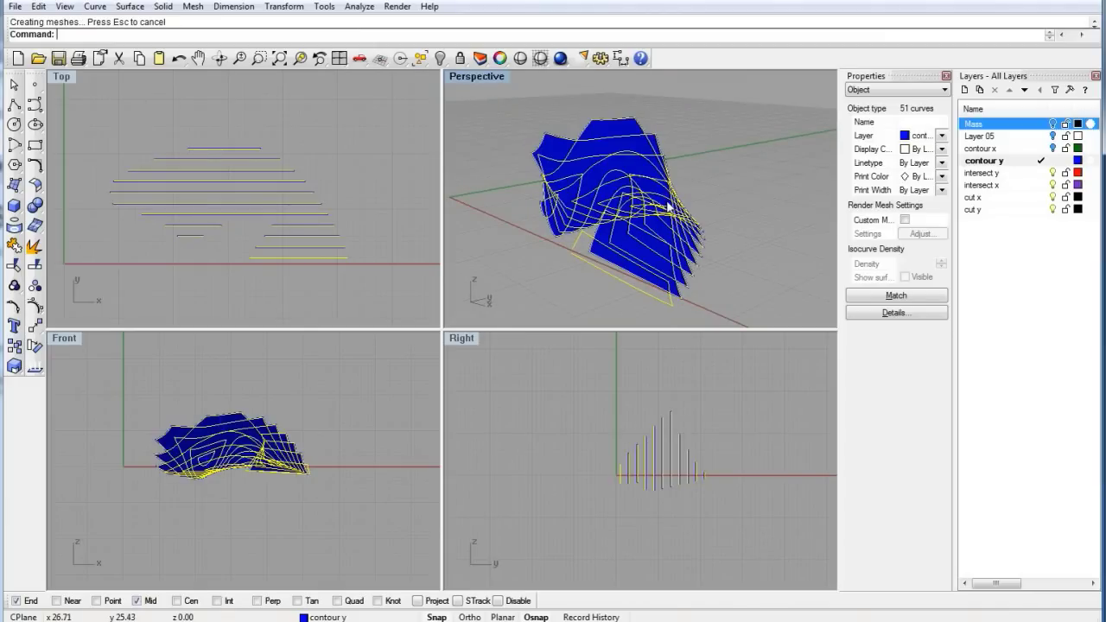
Turn on the control points of the short end curve in the unfilled outermost contour and move its end point to close the outline's gap.
{"action": "right_click_drag", "start_coordinate": [655, 200], "coordinate": [635, 212]}
{"action": "scroll", "coordinate": [562, 244], "scroll_direction": "up", "scroll_amount": 3}
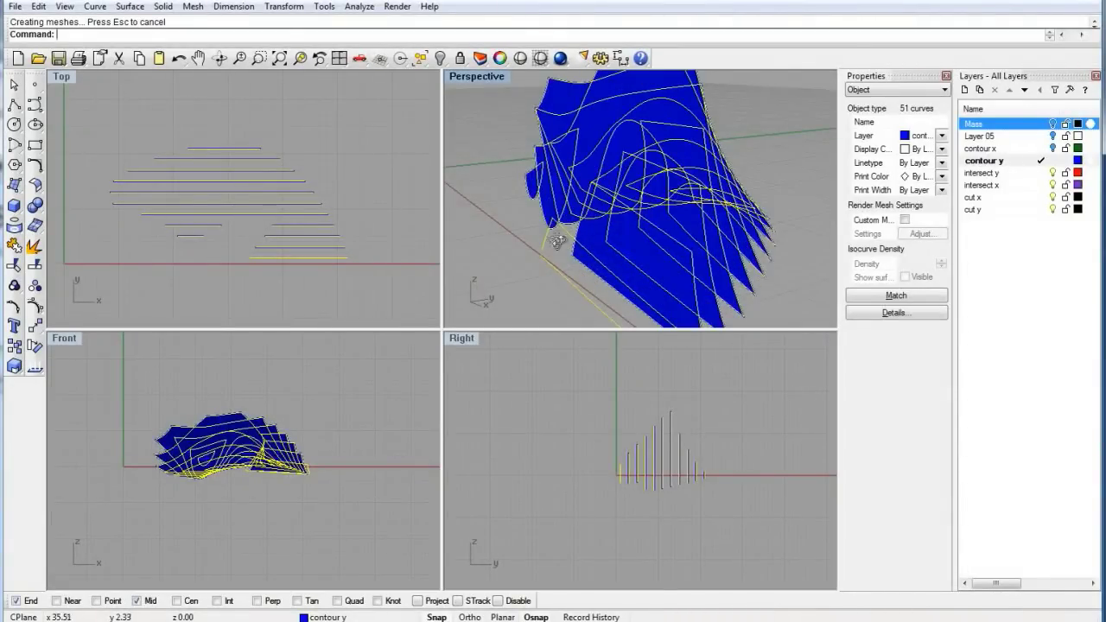
{"action": "right_click_drag", "start_coordinate": [557, 241], "coordinate": [639, 257]}
{"action": "left_click", "coordinate": [507, 206]}
{"action": "left_click", "coordinate": [506, 204]}
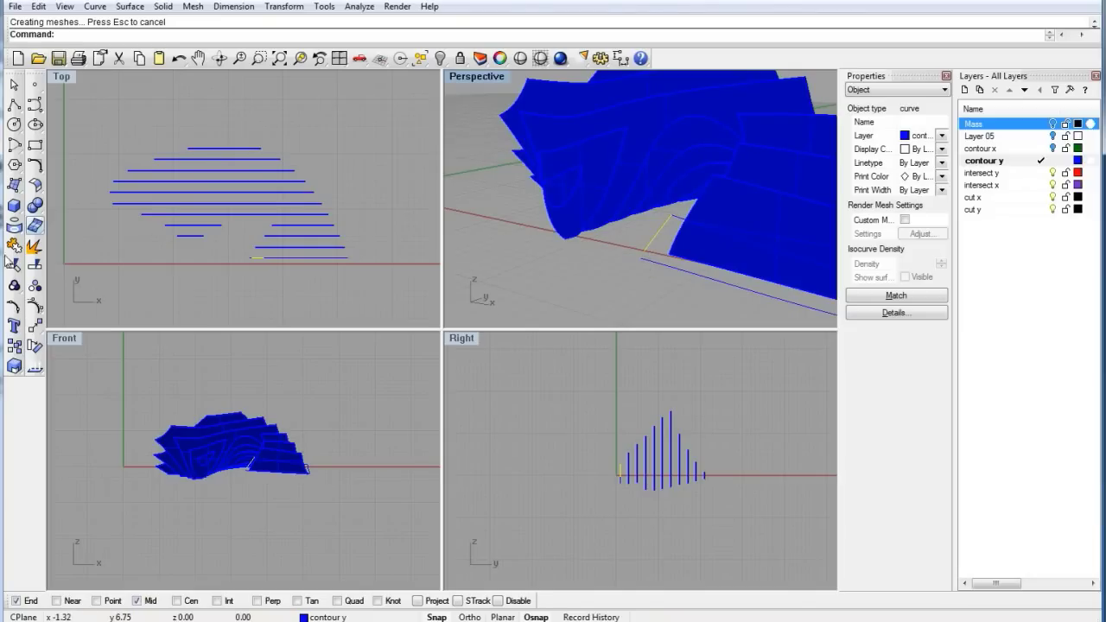
{"action": "left_click", "coordinate": [34, 302]}
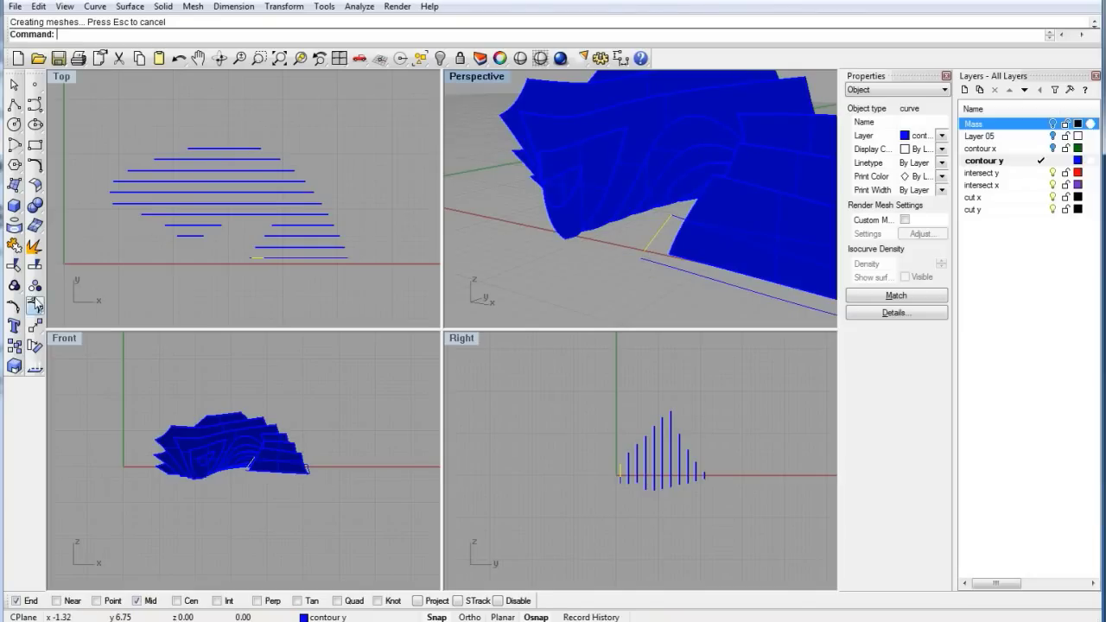
{"action": "double_click", "coordinate": [478, 82]}
{"action": "right_click_drag", "start_coordinate": [508, 329], "coordinate": [554, 327]}
{"action": "left_click_drag", "start_coordinate": [552, 329], "coordinate": [544, 346]}
{"action": "right_click_drag", "start_coordinate": [580, 389], "coordinate": [284, 367]}
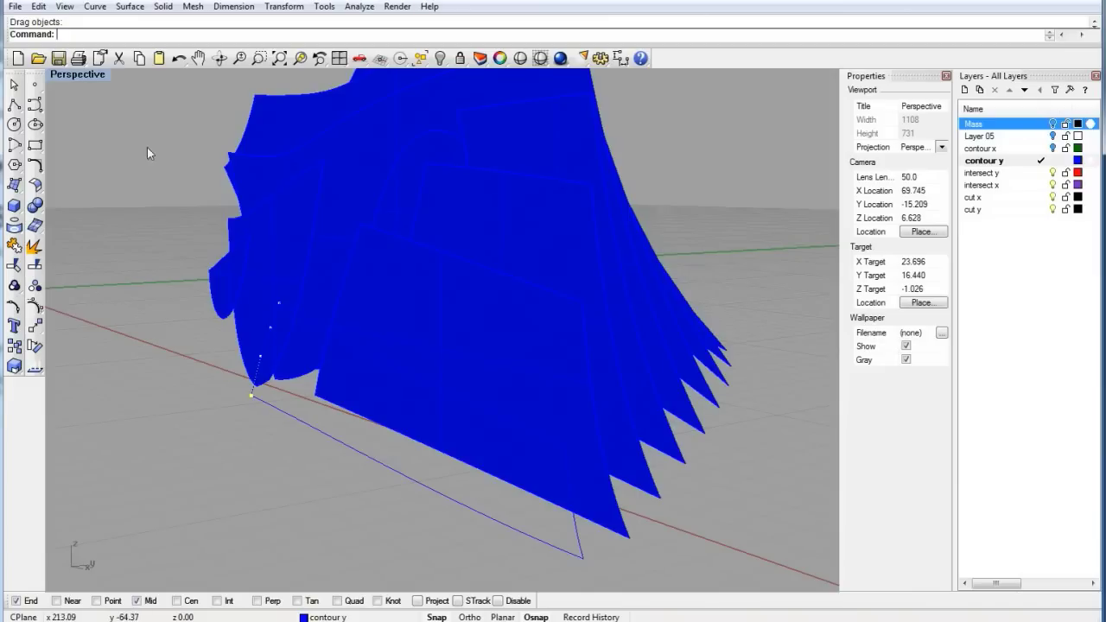
{"action": "key", "text": "Escape"}
{"action": "key", "text": "Escape"}
Select the four curves of the closed outermost contour and create a planar surface from them with PlanarSrf.
{"action": "right_click_drag", "start_coordinate": [271, 410], "coordinate": [188, 330]}
{"action": "left_click_drag", "start_coordinate": [69, 228], "coordinate": [171, 593]}
{"action": "type", "text": "PlanarSrf"}
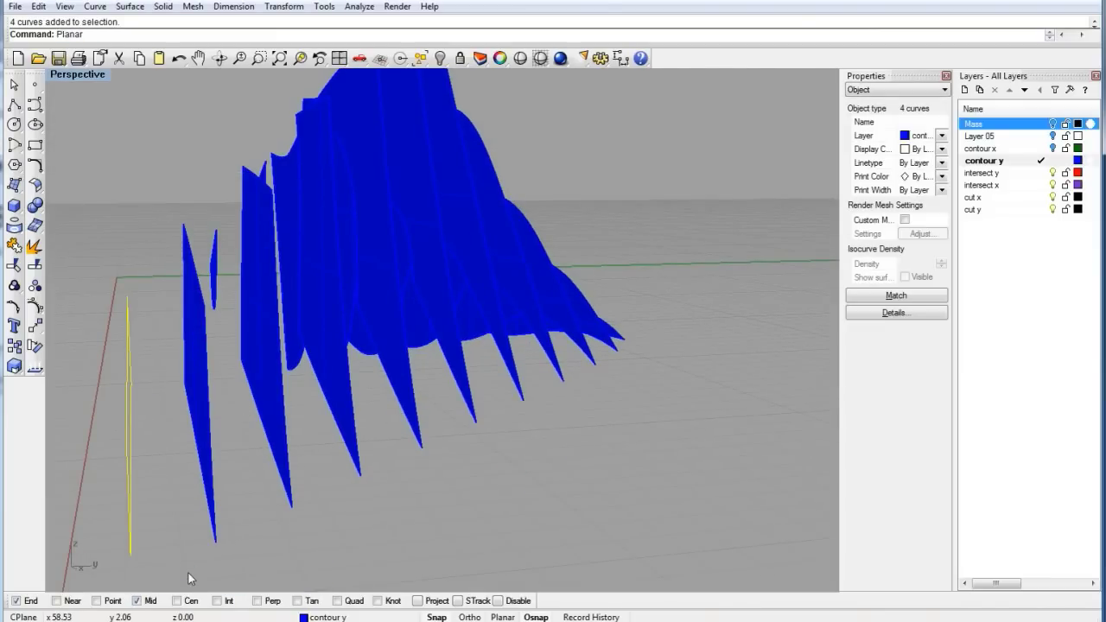
{"action": "key", "text": "Return"}
Show the contour x layer together with the contour y sections and save the file.
{"action": "right_click_drag", "start_coordinate": [205, 404], "coordinate": [415, 506]}
{"action": "scroll", "coordinate": [333, 417], "scroll_direction": "down", "scroll_amount": 8}
{"action": "left_click", "coordinate": [414, 477]}
{"action": "scroll", "coordinate": [410, 436], "scroll_direction": "up", "scroll_amount": 4}
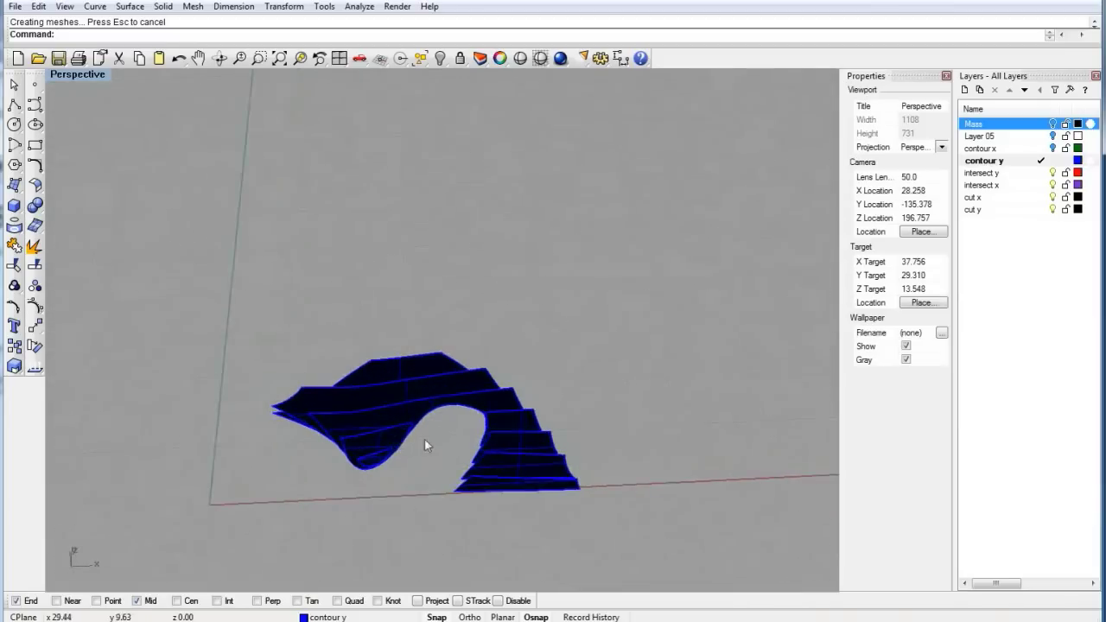
{"action": "left_click", "coordinate": [1059, 148]}
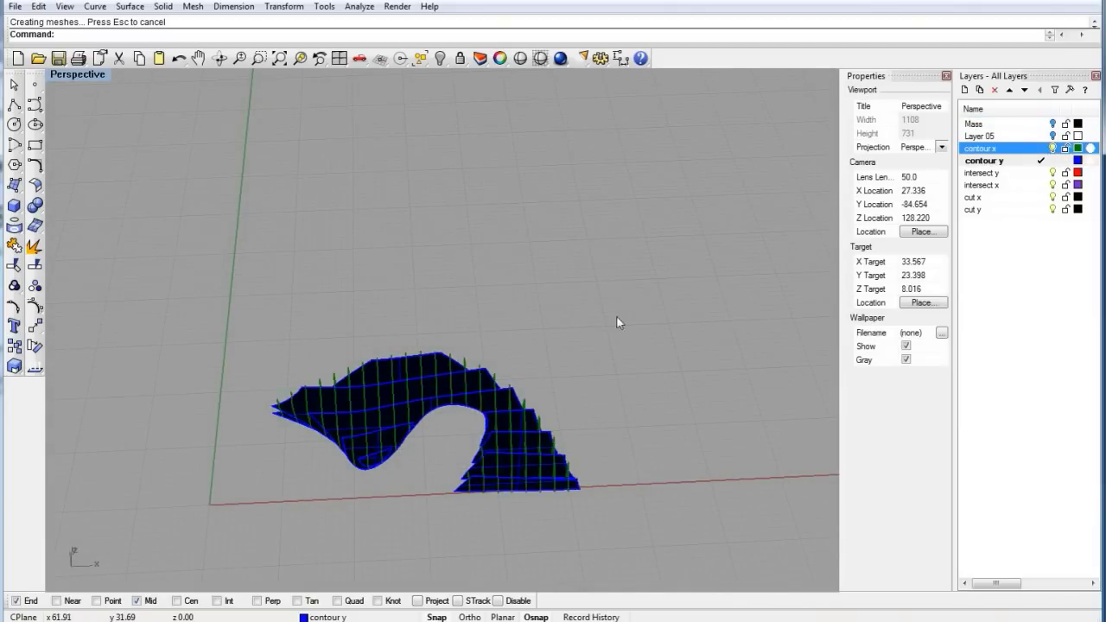
{"action": "right_click_drag", "start_coordinate": [615, 315], "coordinate": [640, 380]}
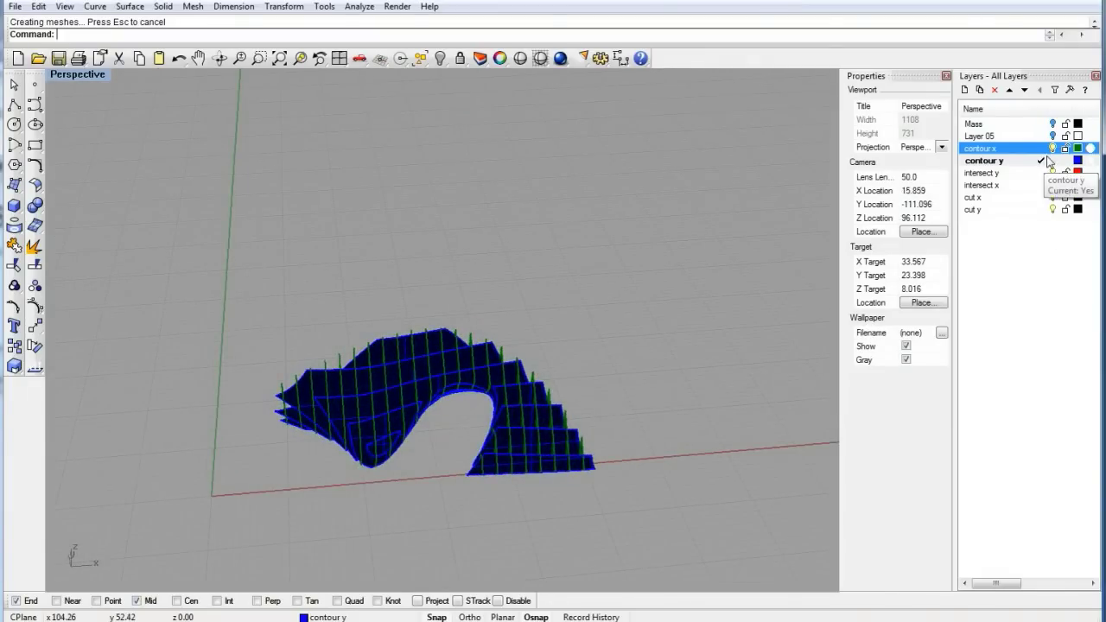
{"action": "right_click_drag", "start_coordinate": [423, 416], "coordinate": [404, 402]}
{"action": "scroll", "coordinate": [429, 352], "scroll_direction": "up", "scroll_amount": 6}
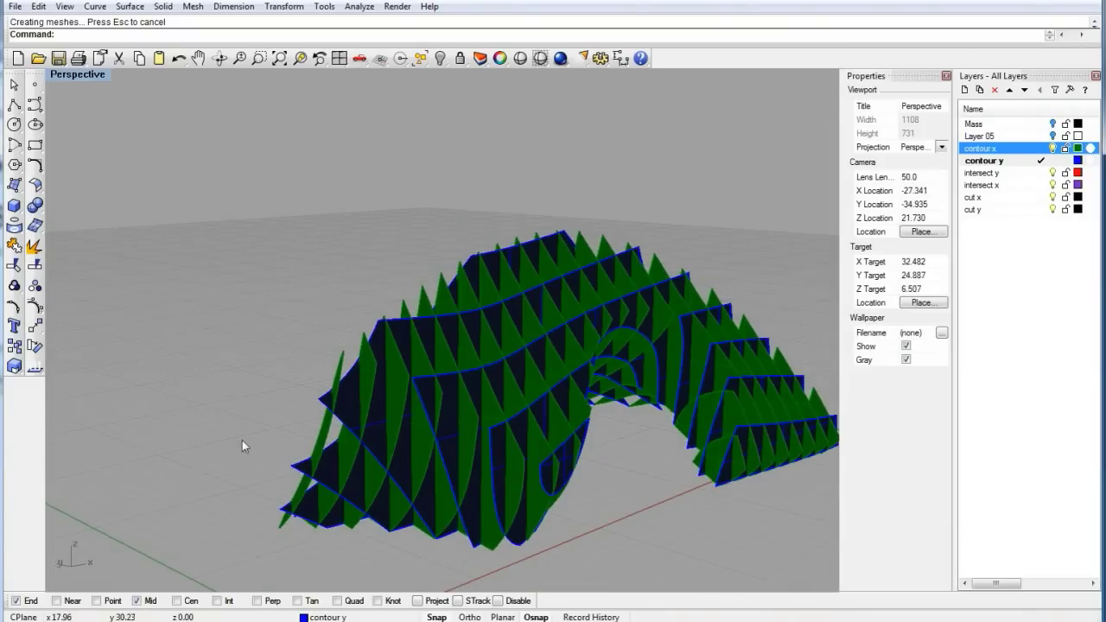
{"action": "right_click_drag", "start_coordinate": [244, 446], "coordinate": [339, 190]}
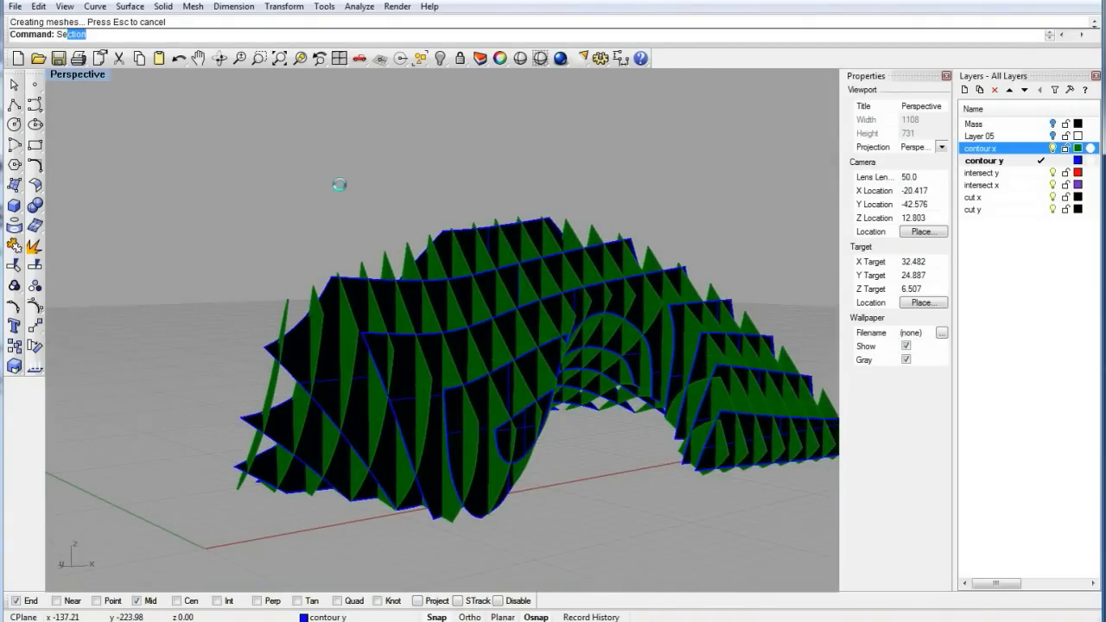
{"action": "left_click", "coordinate": [14, 6]}
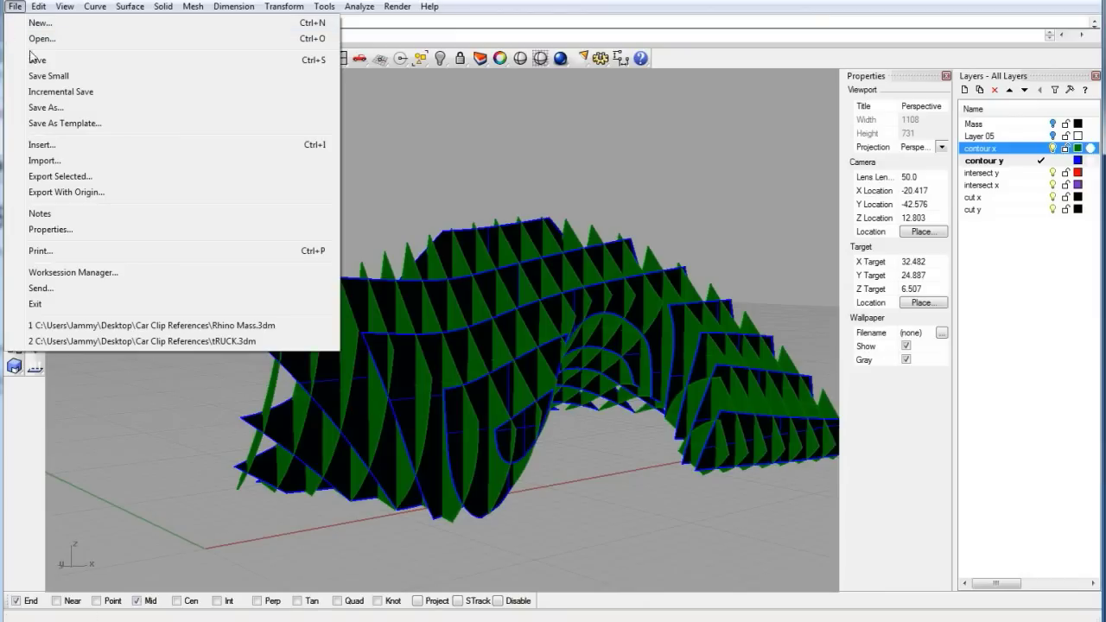
{"action": "left_click", "coordinate": [37, 60]}
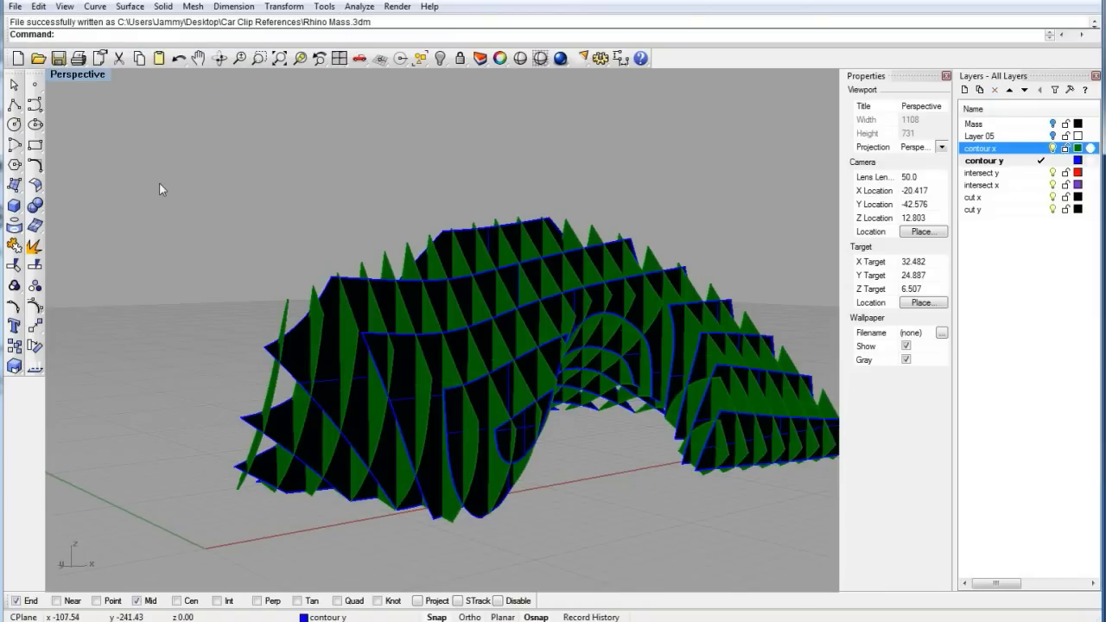
Select all contour surfaces with SelSrf and create the curves where they cross with Intersect.
{"action": "right_click_drag", "start_coordinate": [484, 301], "coordinate": [451, 317]}
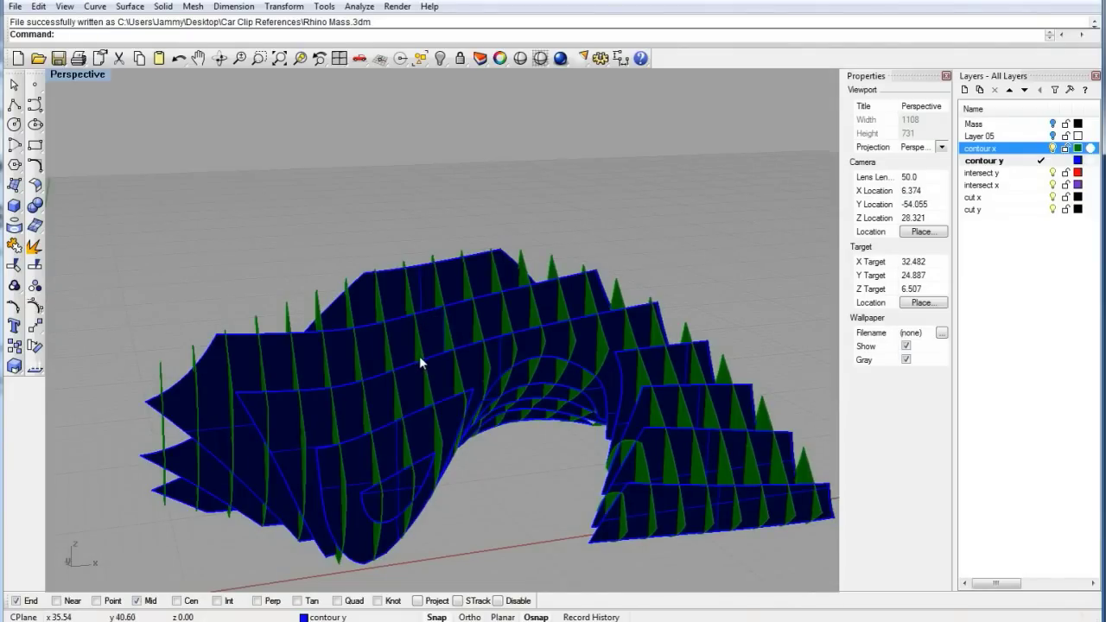
{"action": "right_click_drag", "start_coordinate": [327, 347], "coordinate": [469, 330]}
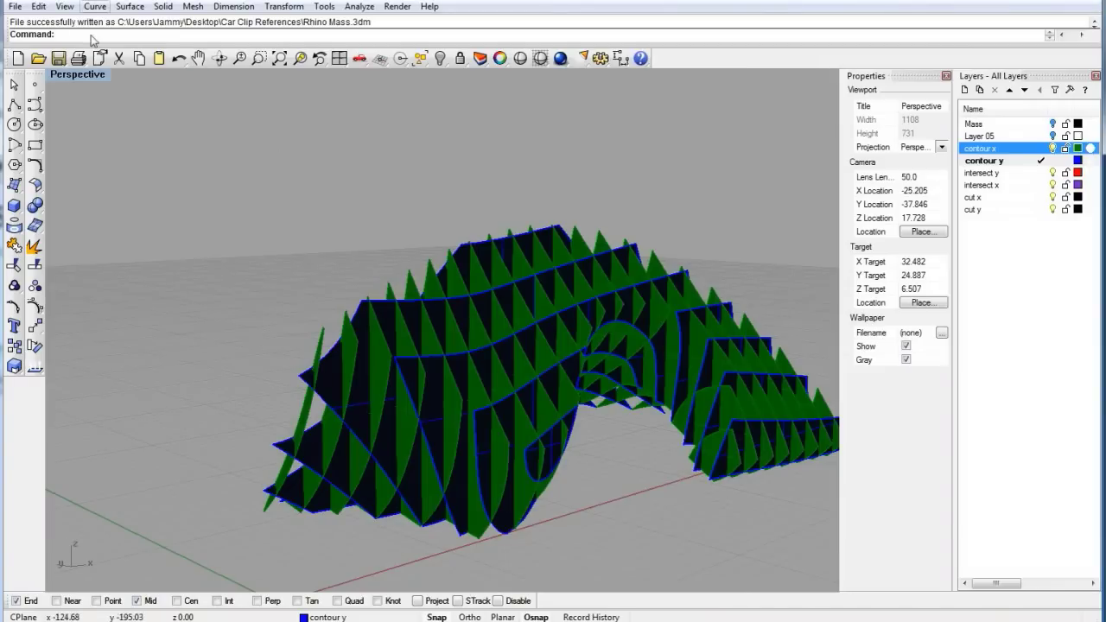
{"action": "scroll", "coordinate": [289, 214], "scroll_direction": "down", "scroll_amount": 2}
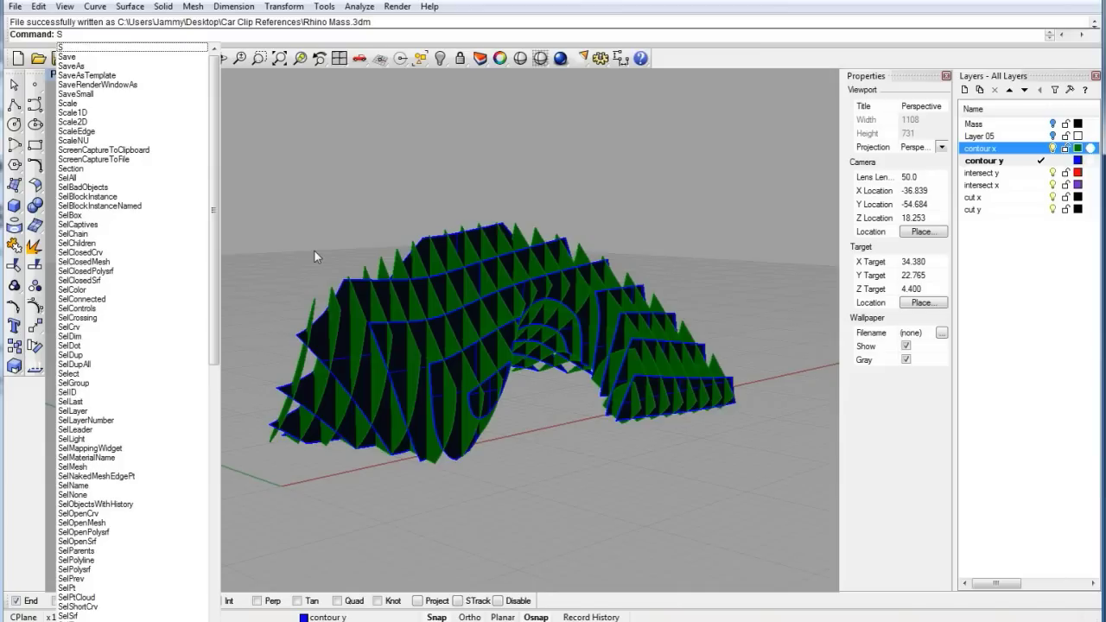
{"action": "key", "text": "Escape"}
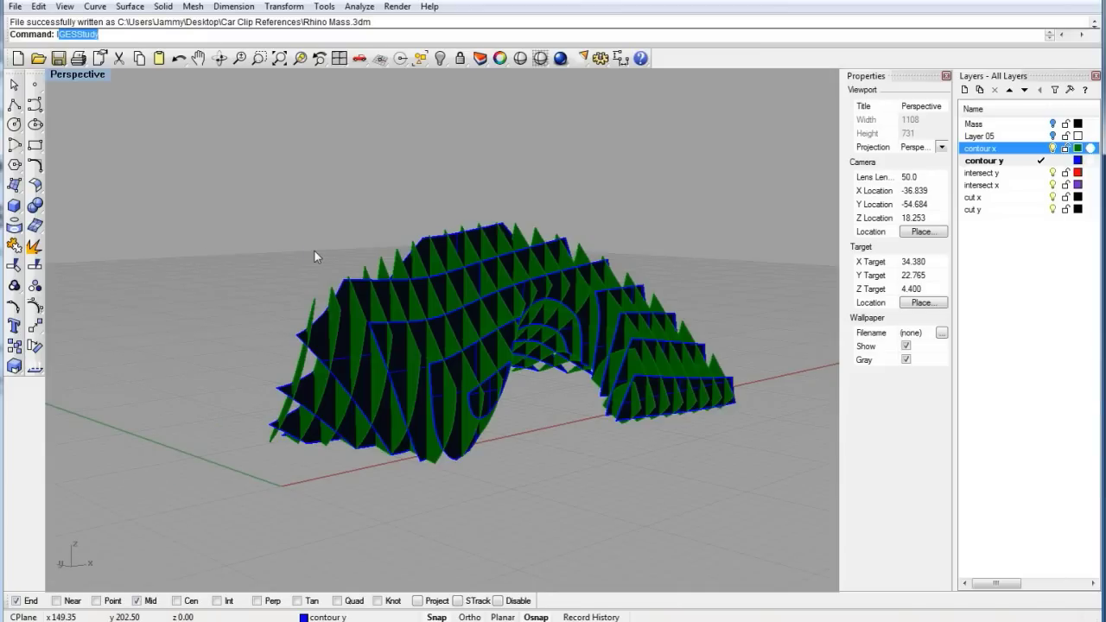
{"action": "type", "text": "SelSrf"}
{"action": "key", "text": "Return"}
{"action": "mouse_move", "coordinate": [386, 250]}
{"action": "right_mouse_down"}
{"action": "mouse_move", "coordinate": [326, 266]}
{"action": "mouse_move", "coordinate": [392, 253]}
{"action": "right_mouse_up"}
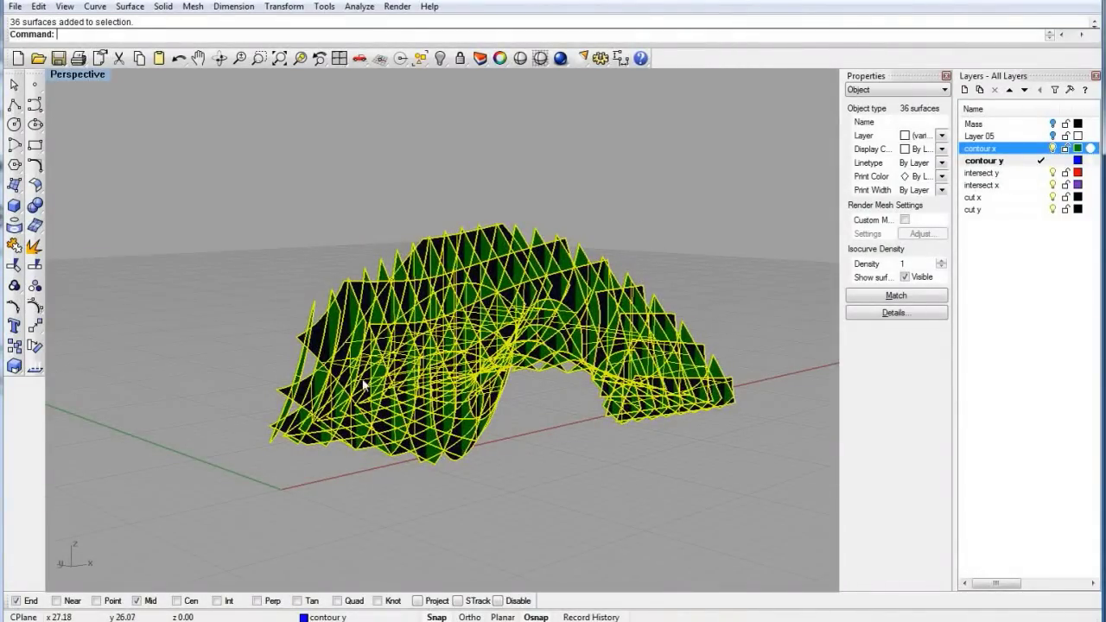
{"action": "scroll", "coordinate": [359, 384], "scroll_direction": "up", "scroll_amount": 8}
{"action": "scroll", "coordinate": [382, 264], "scroll_direction": "down", "scroll_amount": 8}
{"action": "right_click_drag", "start_coordinate": [383, 265], "coordinate": [382, 347]}
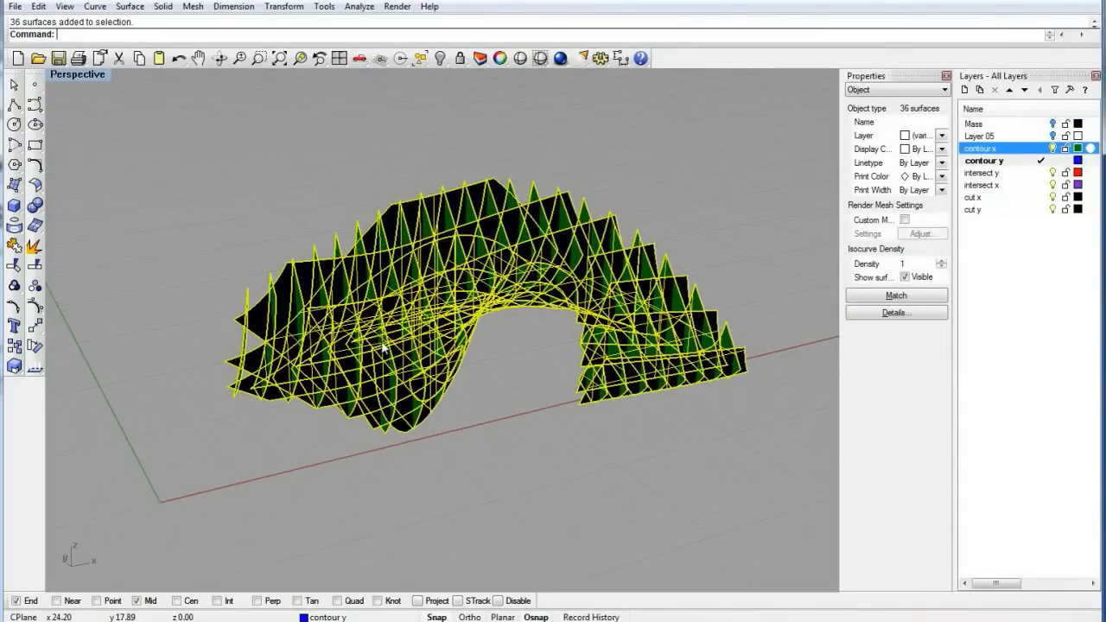
{"action": "type", "text": "Intersec"}
{"action": "key", "text": "Return"}
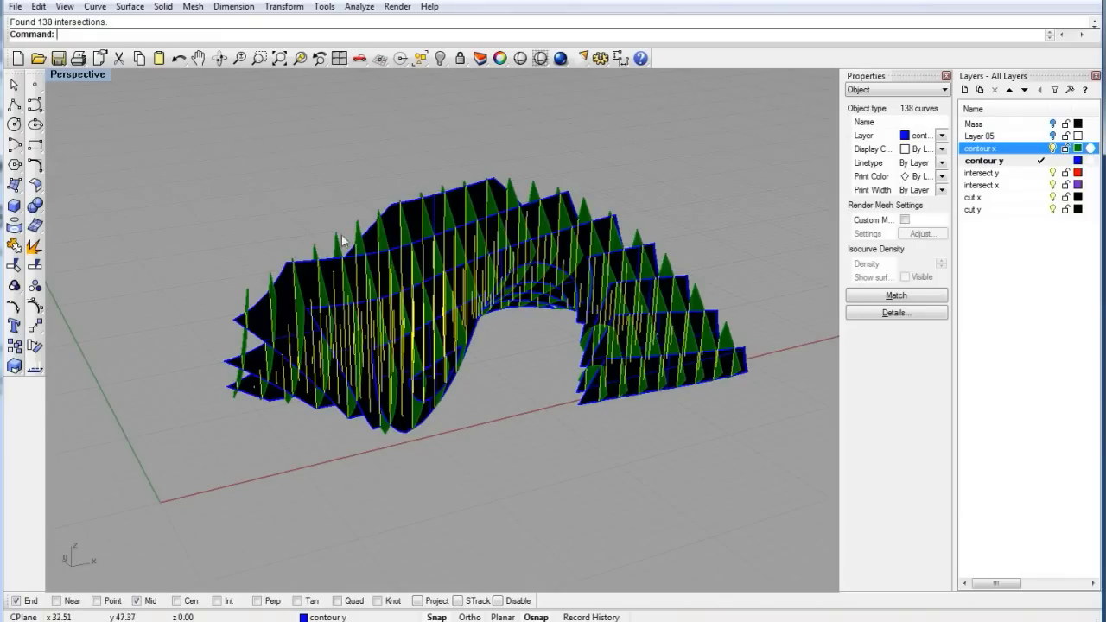
Move the selected intersection curves to the intersect y layer and make that layer current.
{"action": "mouse_move", "coordinate": [345, 242]}
{"action": "right_mouse_down"}
{"action": "mouse_move", "coordinate": [405, 229]}
{"action": "mouse_move", "coordinate": [371, 246]}
{"action": "mouse_move", "coordinate": [363, 238]}
{"action": "right_mouse_up"}
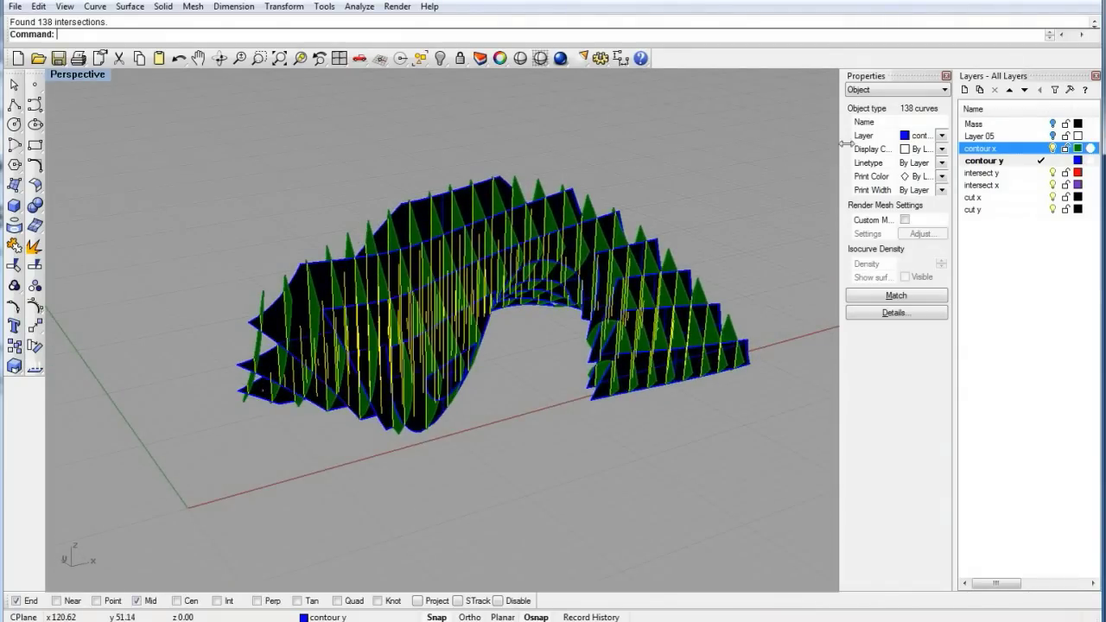
{"action": "right_click", "coordinate": [1020, 173]}
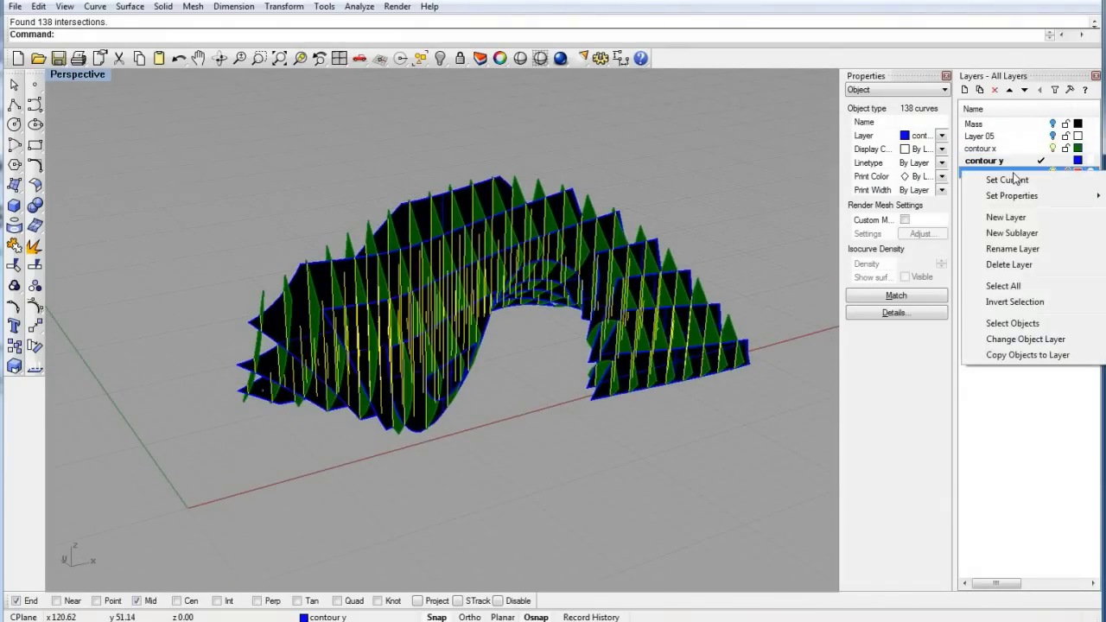
{"action": "left_click", "coordinate": [1042, 339]}
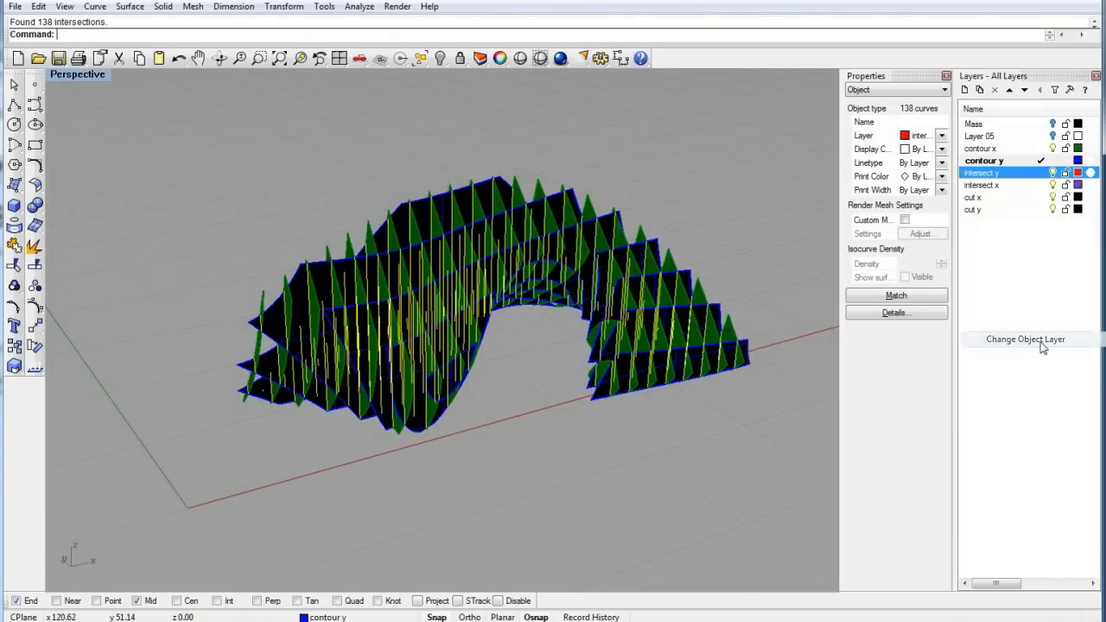
{"action": "left_click", "coordinate": [1041, 173]}
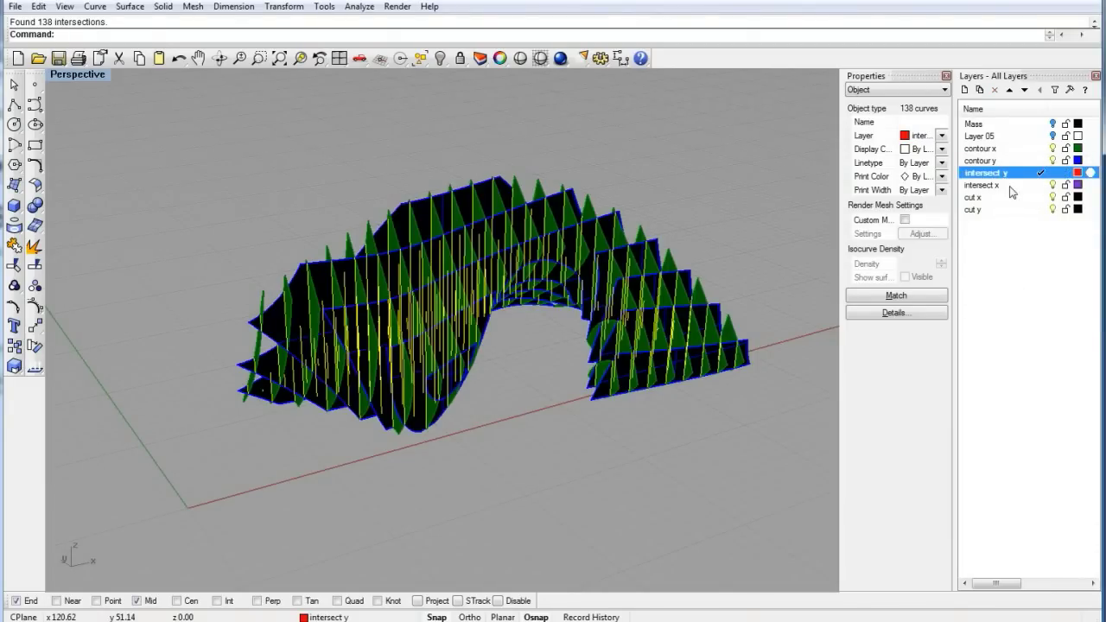
Copy the selected intersection curves to the intersect x layer and clear the selection.
{"action": "right_click", "coordinate": [1011, 185]}
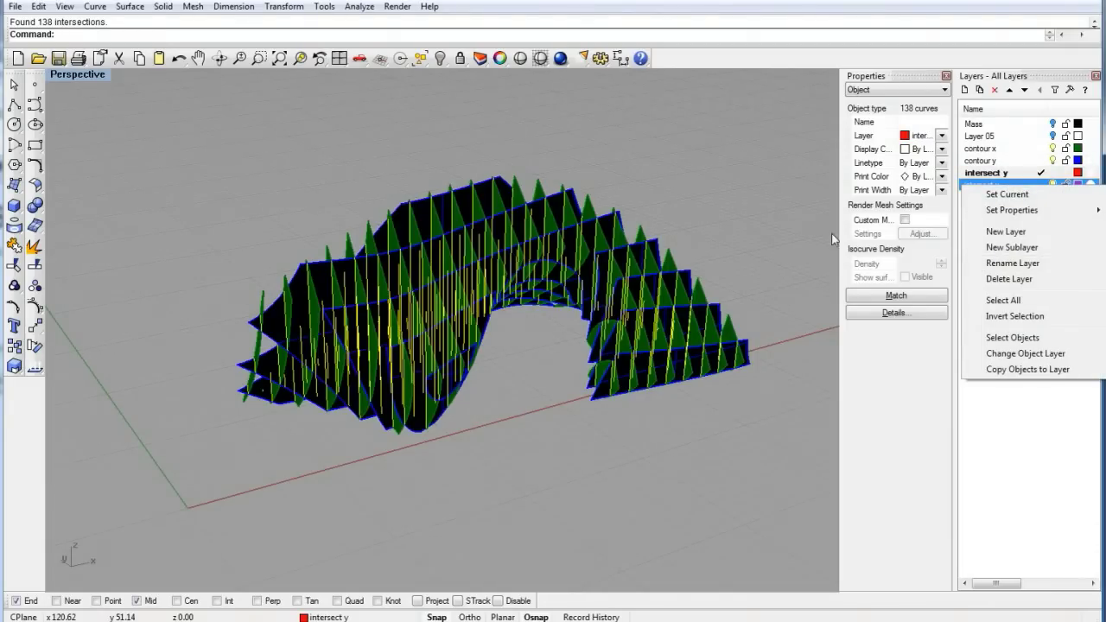
{"action": "left_click", "coordinate": [1020, 367]}
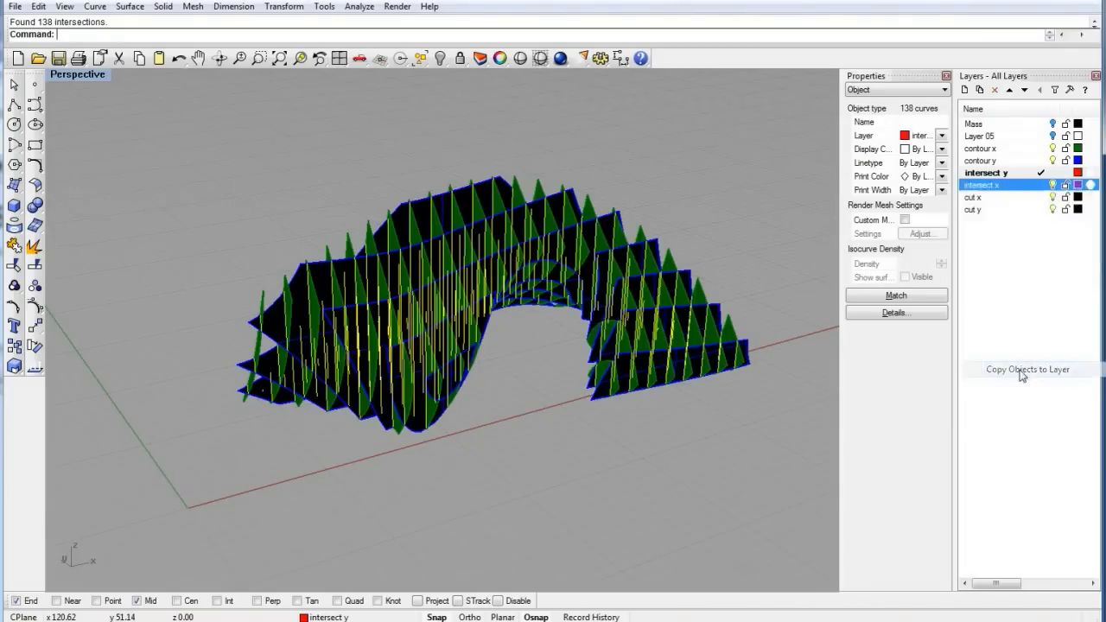
{"action": "left_click", "coordinate": [689, 180]}
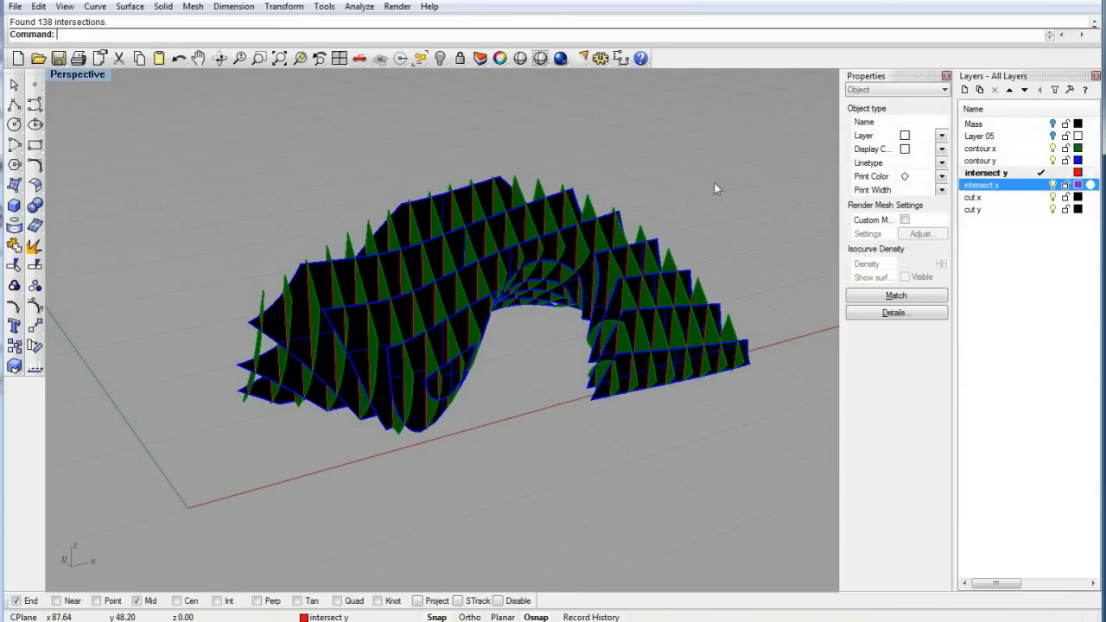
Hide the contour x, contour y and intersect y layers and make intersect x the current layer.
{"action": "left_click", "coordinate": [1052, 148]}
{"action": "left_click", "coordinate": [1052, 161]}
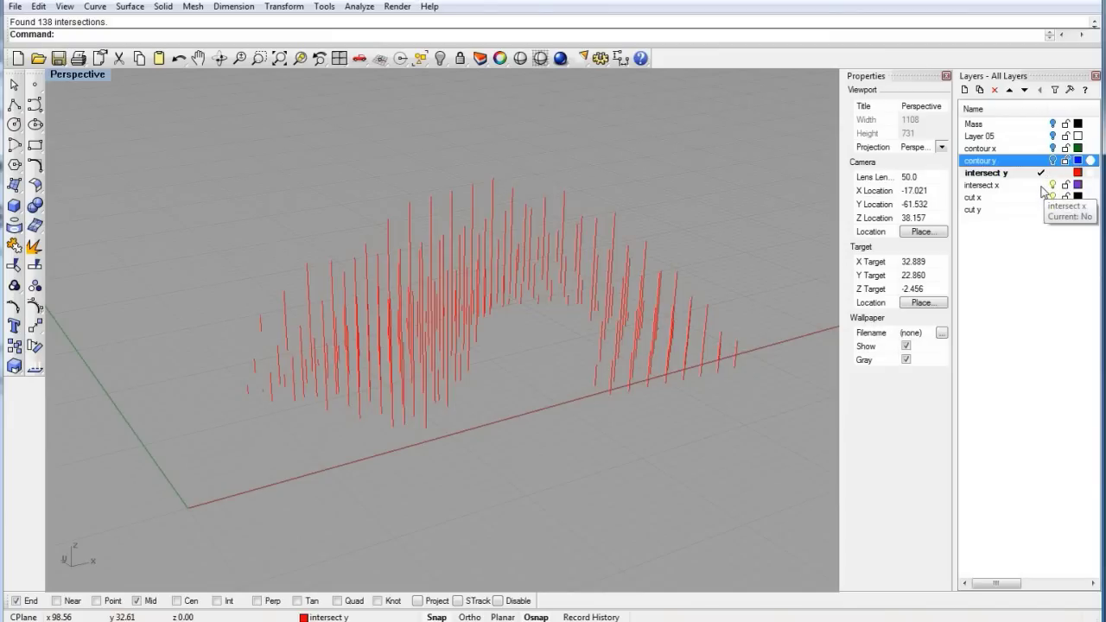
{"action": "left_click", "coordinate": [1040, 185]}
{"action": "left_click", "coordinate": [1053, 173]}
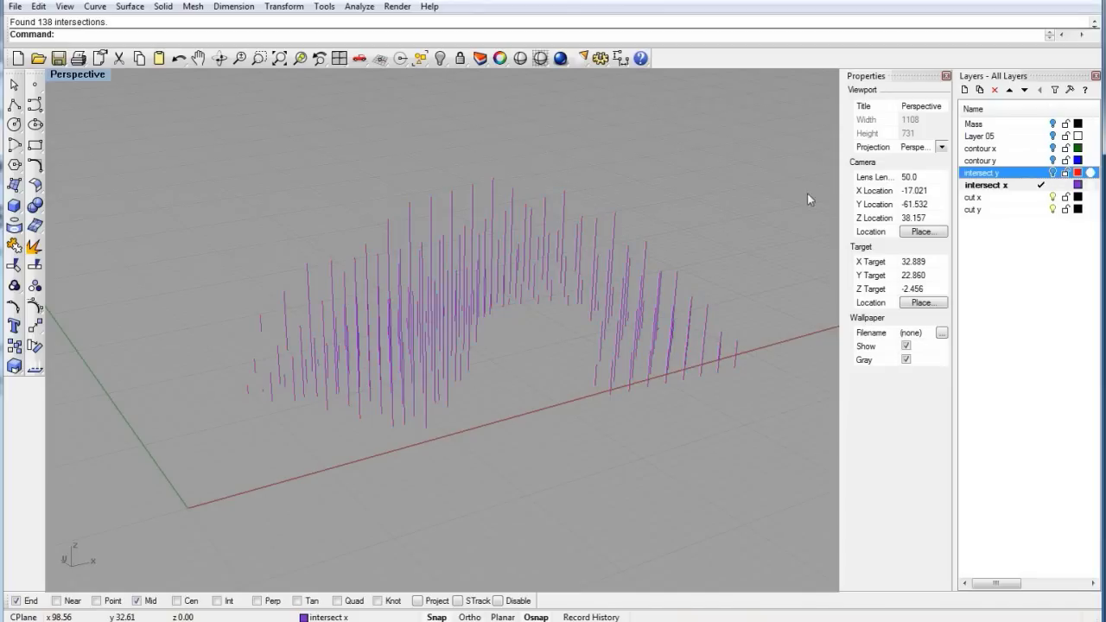
Make intersect y the current layer and place the intersect x layer above it in the layer order.
{"action": "left_click", "coordinate": [1041, 173]}
{"action": "left_click", "coordinate": [1052, 185]}
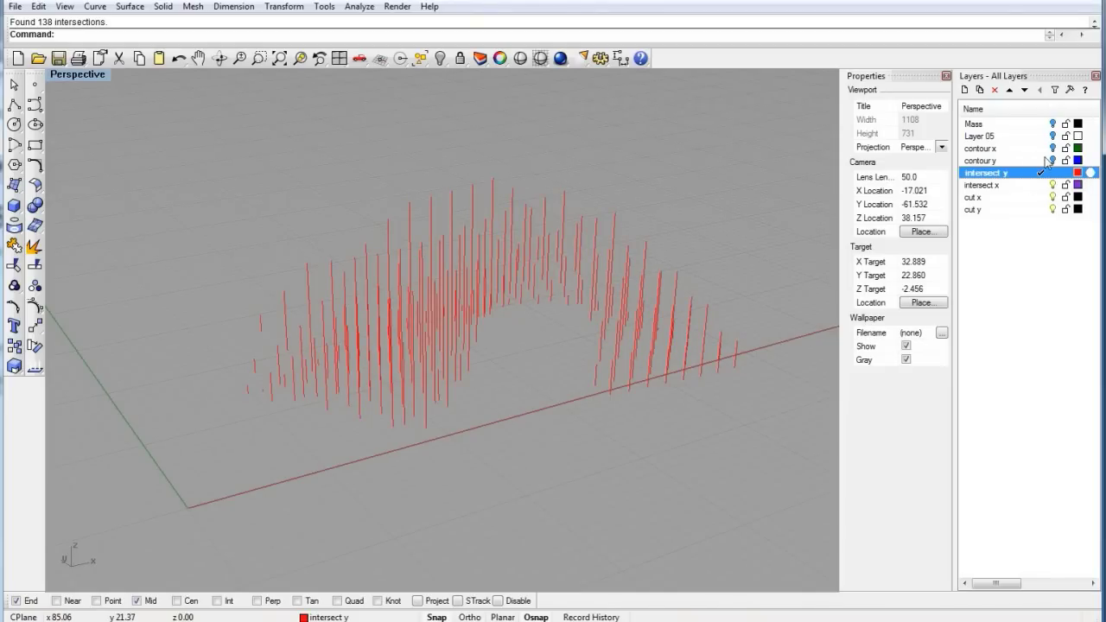
{"action": "left_click_drag", "start_coordinate": [1021, 185], "coordinate": [985, 178], "text": "shift"}
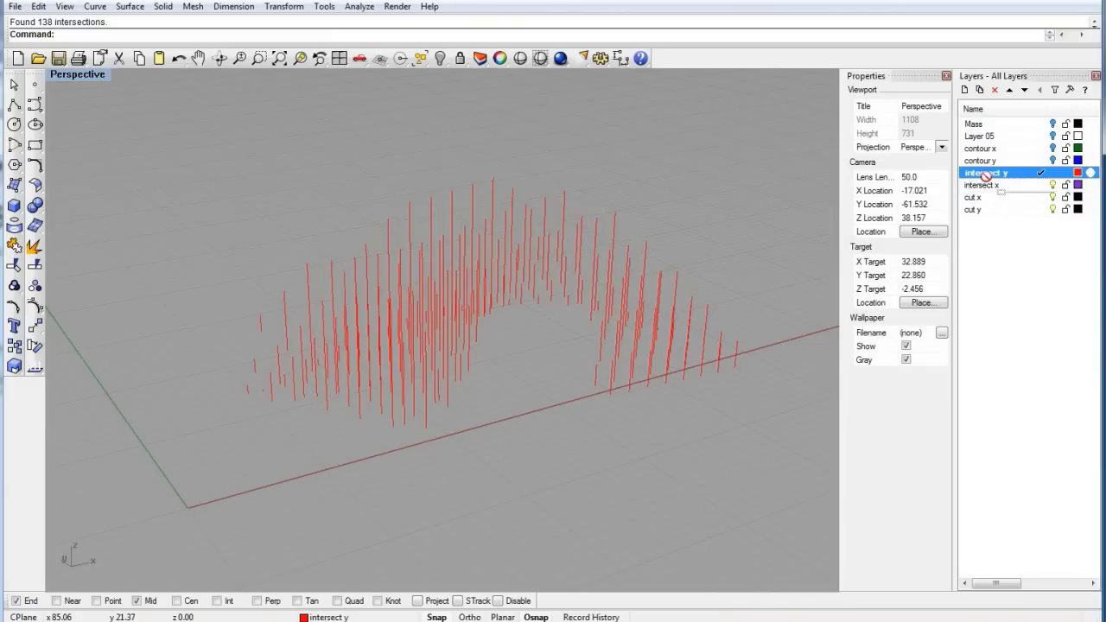
{"action": "left_click", "coordinate": [1025, 90]}
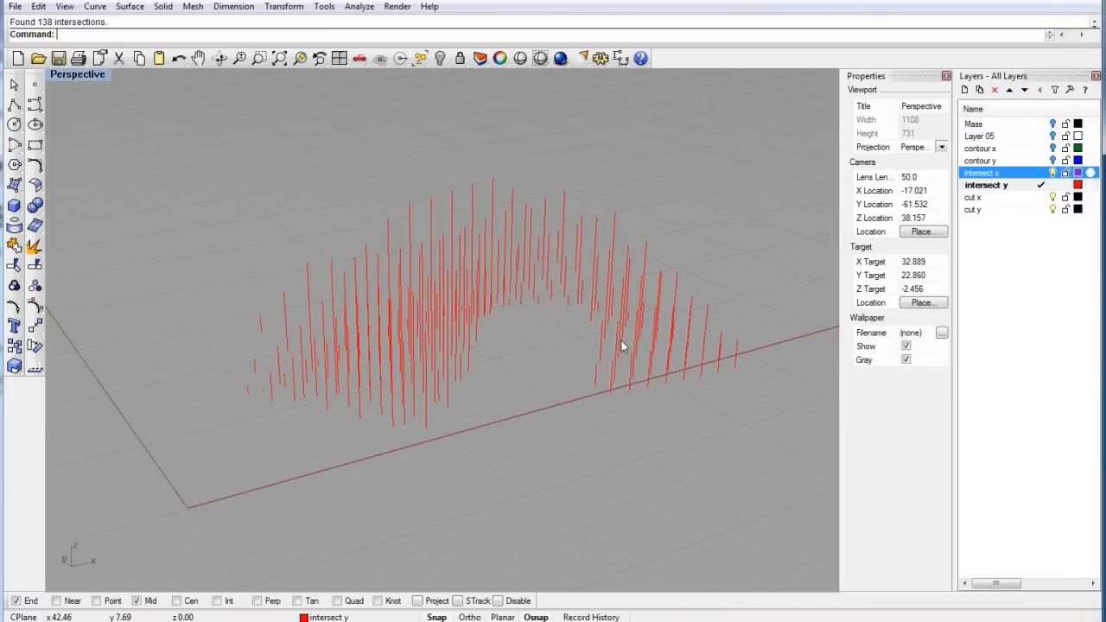
Show the contour x layer, make it current and hide the intersect y layer.
{"action": "right_click_drag", "start_coordinate": [618, 345], "coordinate": [528, 353]}
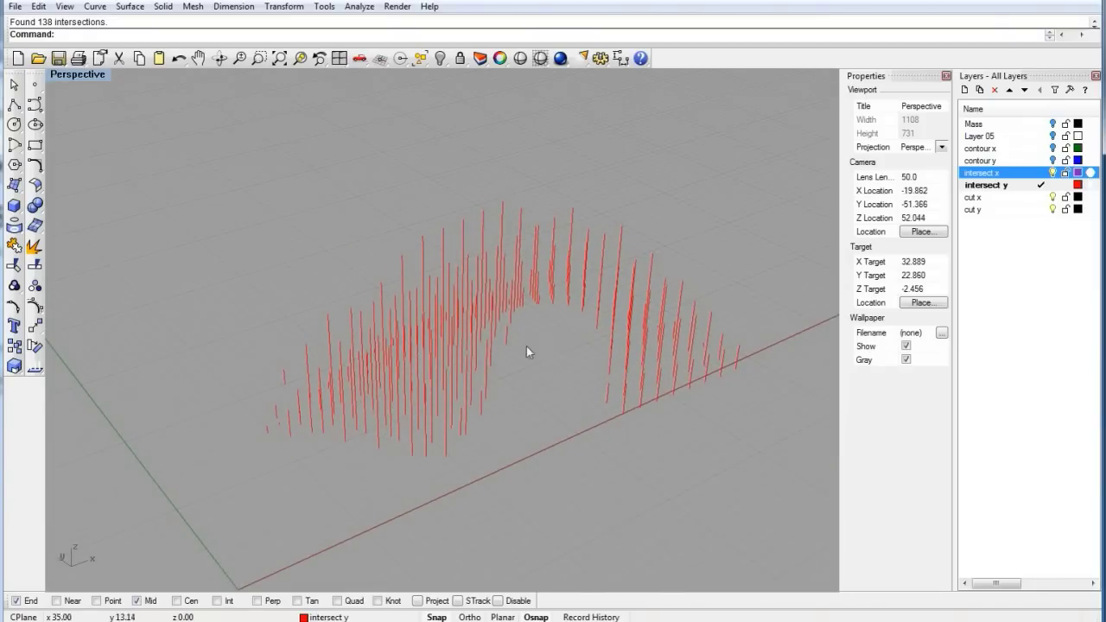
{"action": "left_click", "coordinate": [1052, 148]}
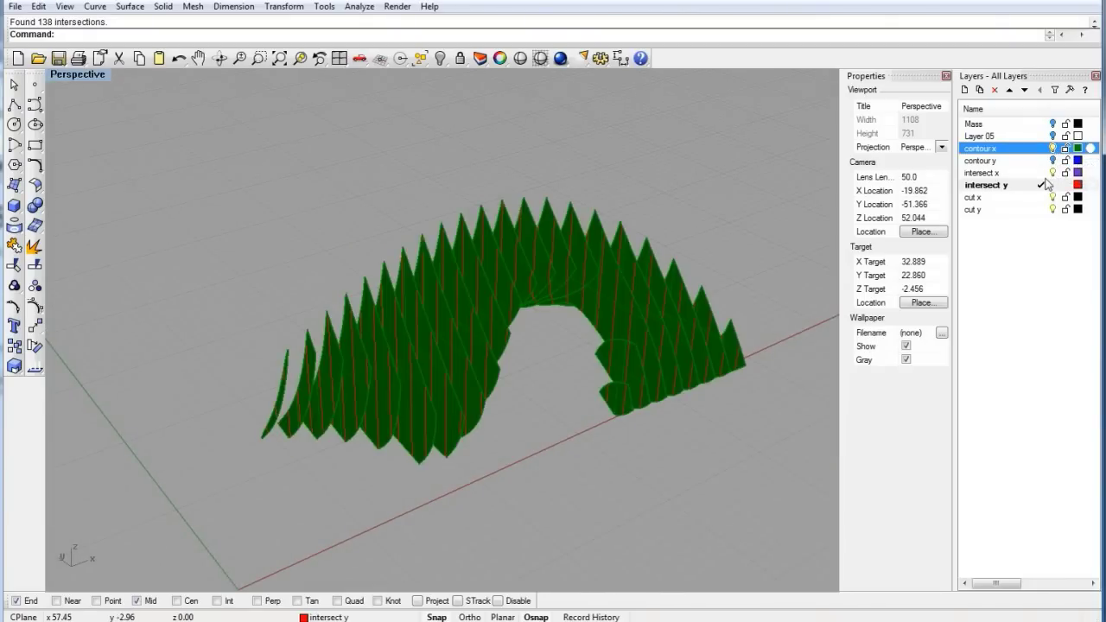
{"action": "left_click", "coordinate": [1042, 148]}
{"action": "left_click", "coordinate": [1052, 185]}
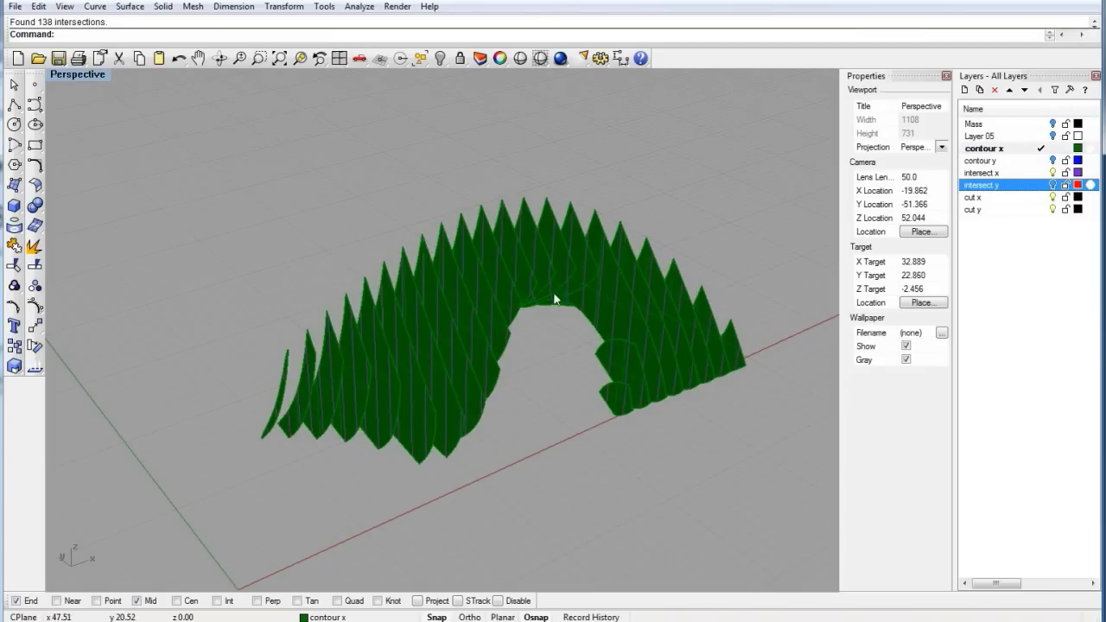
Select the outermost x section with its intersection curves and Move it away along positive y in the Top view.
{"action": "right_click_drag", "start_coordinate": [555, 299], "coordinate": [639, 256]}
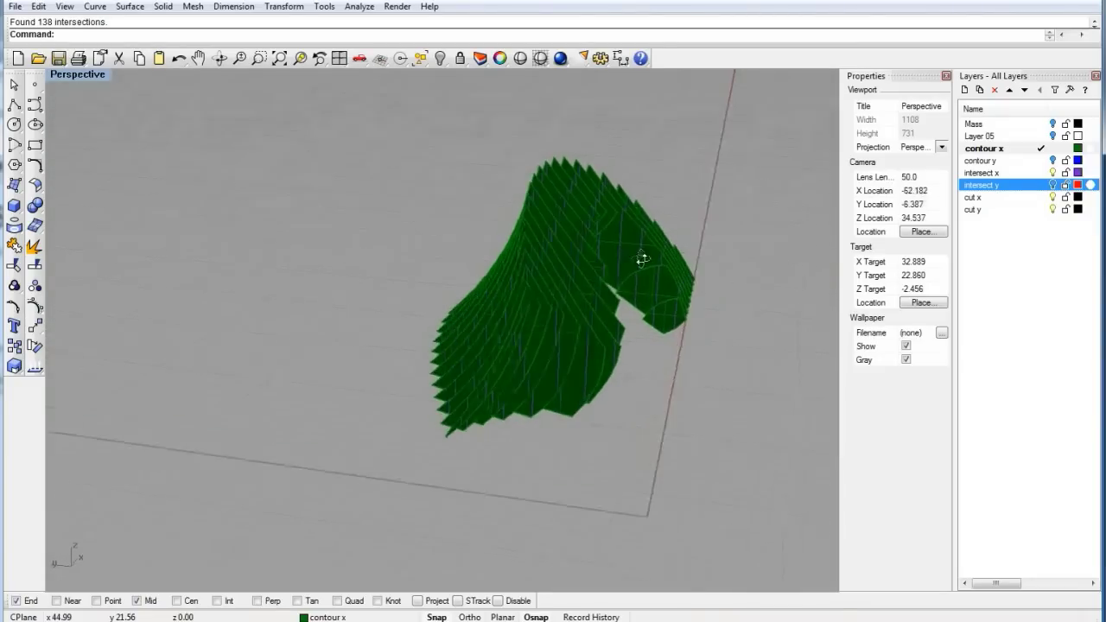
{"action": "double_click", "coordinate": [90, 79]}
{"action": "mouse_move", "coordinate": [315, 250]}
{"action": "right_mouse_down"}
{"action": "mouse_move", "coordinate": [299, 204]}
{"action": "mouse_move", "coordinate": [314, 269]}
{"action": "right_mouse_up"}
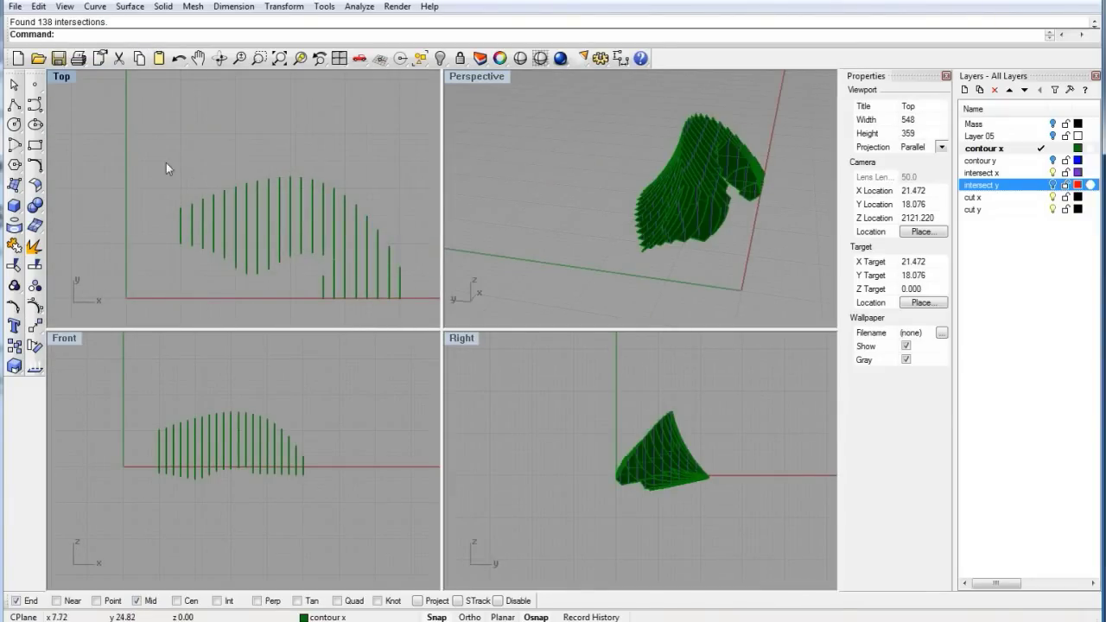
{"action": "left_click_drag", "start_coordinate": [174, 279], "coordinate": [184, 279]}
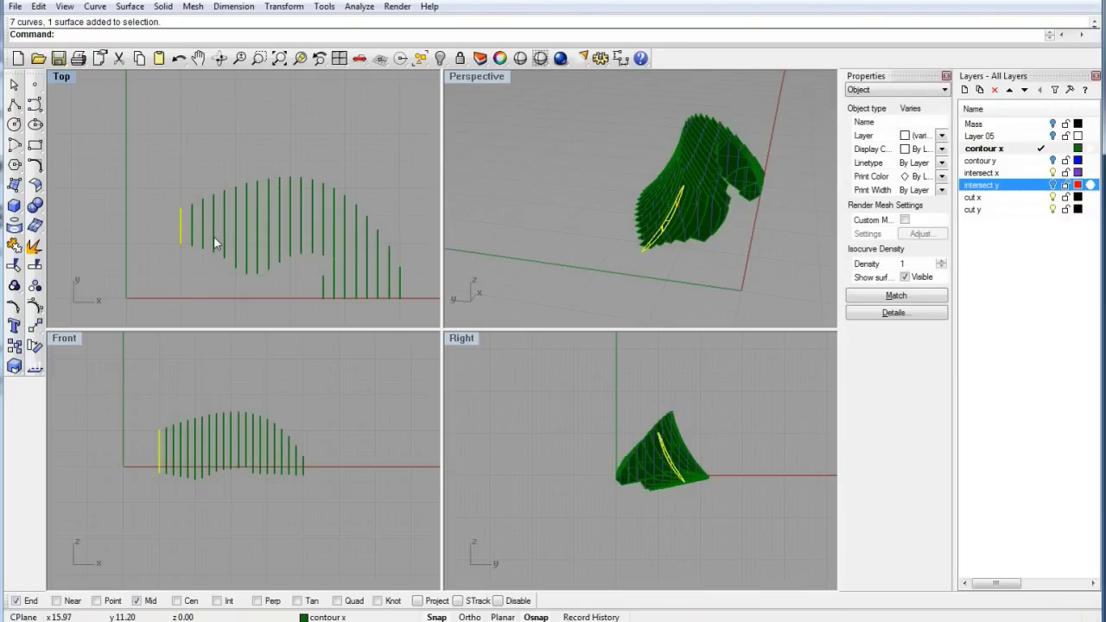
{"action": "type", "text": "move"}
{"action": "key", "text": "Return"}
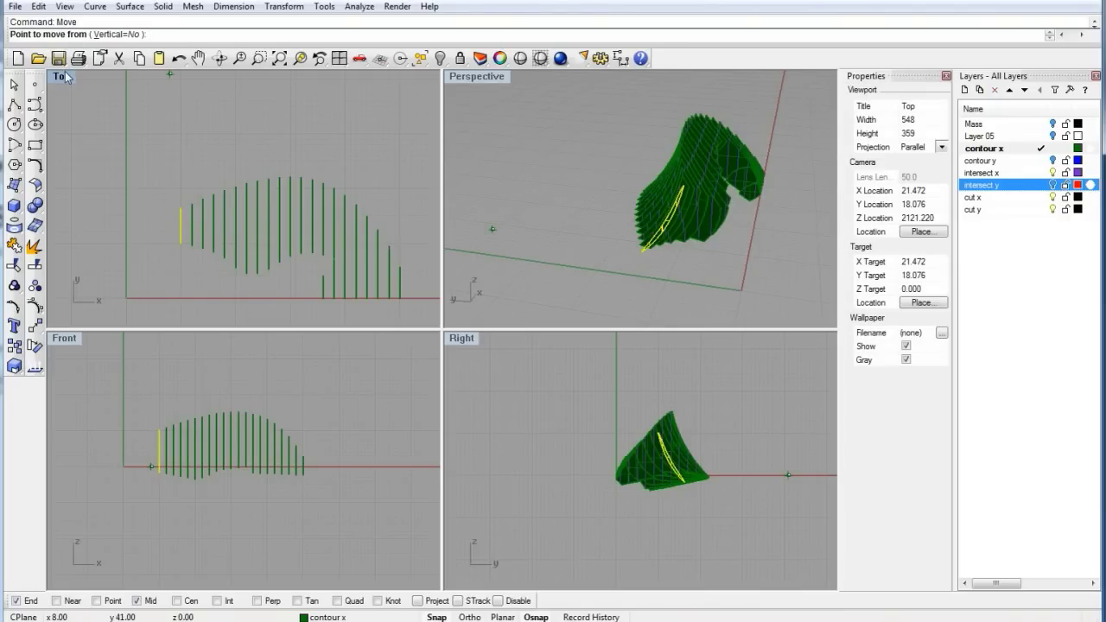
{"action": "double_click", "coordinate": [62, 76]}
{"action": "scroll", "coordinate": [451, 320], "scroll_direction": "down", "scroll_amount": 5}
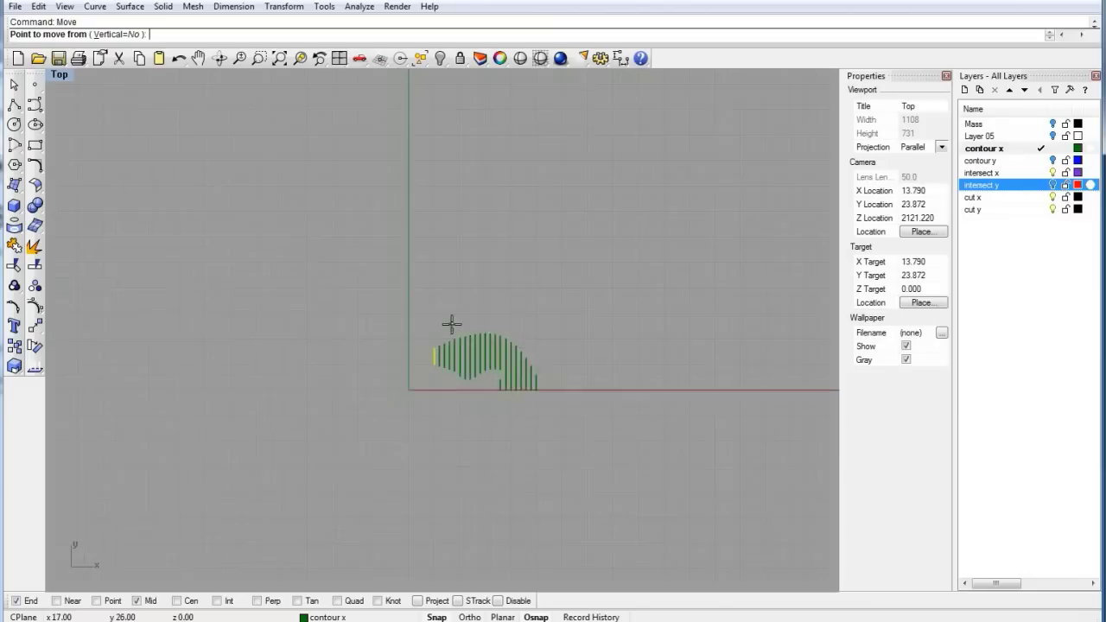
{"action": "left_click", "coordinate": [378, 376]}
{"action": "left_click", "coordinate": [375, 153]}
Spread the next few x sections with their intersection curves apart along y so that they stop overlapping.
{"action": "left_click_drag", "start_coordinate": [348, 340], "coordinate": [389, 206]}
{"action": "left_click_drag", "start_coordinate": [360, 295], "coordinate": [410, 227]}
{"action": "left_click_drag", "start_coordinate": [369, 321], "coordinate": [409, 257]}
{"action": "left_click_drag", "start_coordinate": [375, 352], "coordinate": [394, 438]}
{"action": "left_click_drag", "start_coordinate": [394, 380], "coordinate": [398, 431]}
{"action": "left_click_drag", "start_coordinate": [395, 418], "coordinate": [407, 323]}
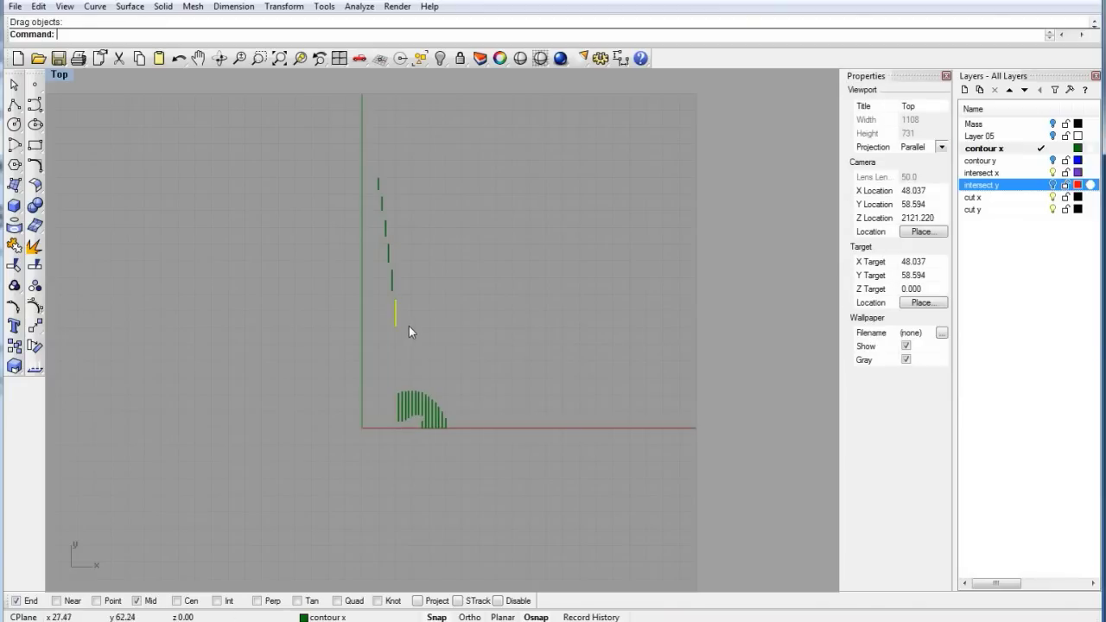
Shift the separated row further along positive y and spread the middle x sections out behind it.
{"action": "mouse_move", "coordinate": [377, 372]}
{"action": "left_mouse_down"}
{"action": "mouse_move", "coordinate": [401, 439]}
{"action": "mouse_move", "coordinate": [405, 361]}
{"action": "mouse_move", "coordinate": [385, 367]}
{"action": "left_mouse_up"}
{"action": "left_click_drag", "start_coordinate": [382, 365], "coordinate": [478, 482]}
{"action": "left_click_drag", "start_coordinate": [287, 157], "coordinate": [408, 183]}
{"action": "left_click_drag", "start_coordinate": [370, 256], "coordinate": [406, 167]}
{"action": "left_click_drag", "start_coordinate": [373, 309], "coordinate": [413, 295]}
{"action": "left_click_drag", "start_coordinate": [384, 335], "coordinate": [418, 455]}
{"action": "left_click_drag", "start_coordinate": [415, 405], "coordinate": [420, 312]}
Set the x section made of two pieces clear of its neighbours and move the remaining sections toward negative y.
{"action": "left_click_drag", "start_coordinate": [388, 350], "coordinate": [452, 454]}
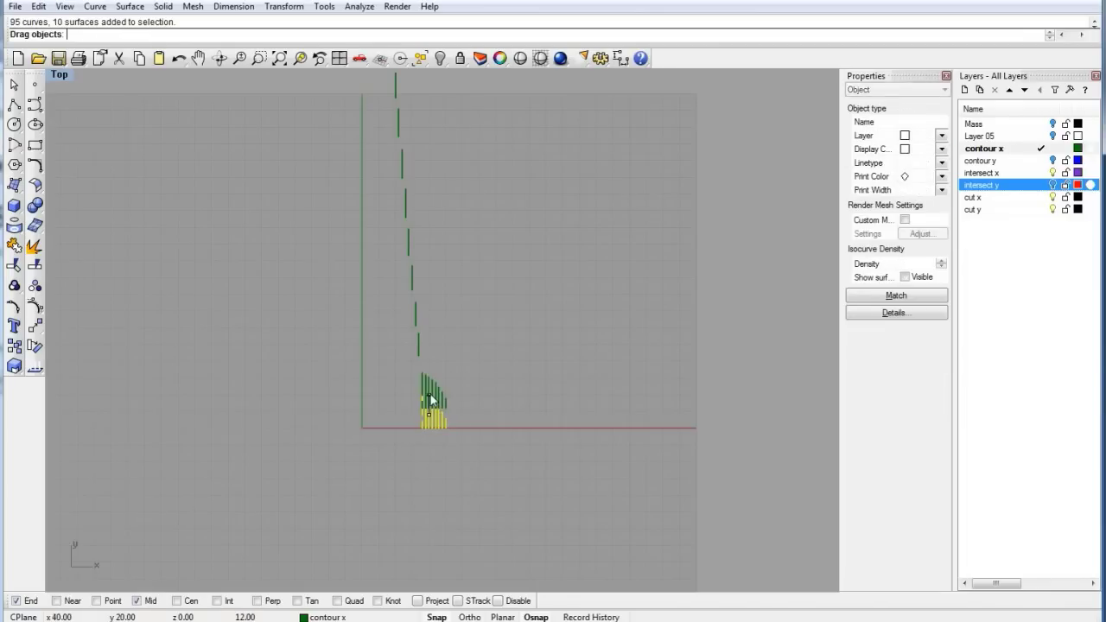
{"action": "left_click", "coordinate": [424, 349]}
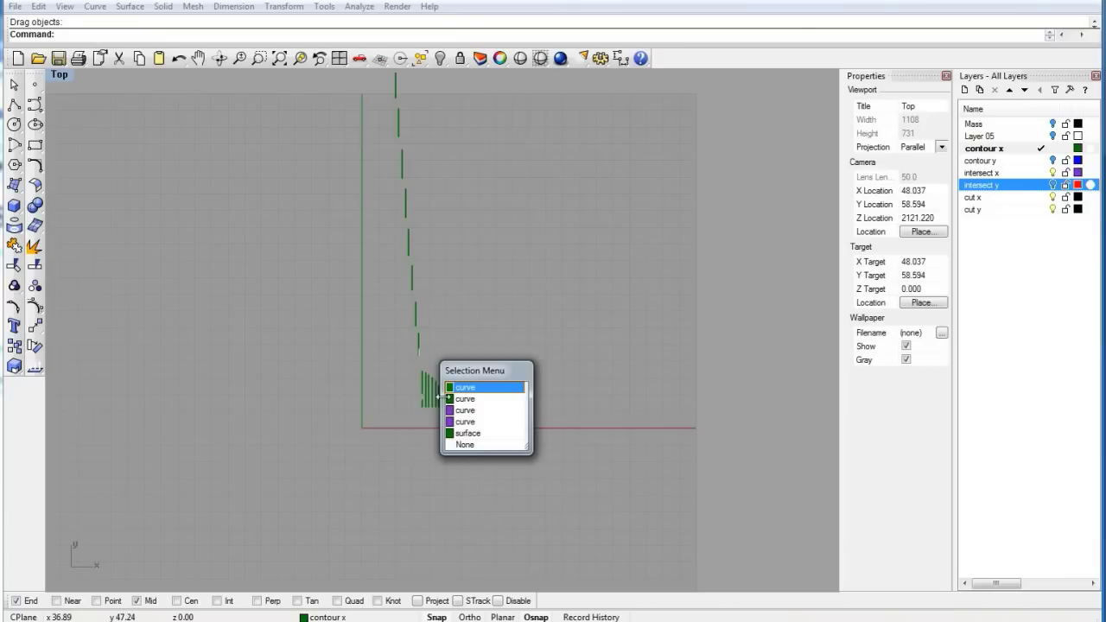
{"action": "left_click", "coordinate": [428, 331]}
{"action": "left_click", "coordinate": [424, 331]}
{"action": "left_click", "coordinate": [424, 450]}
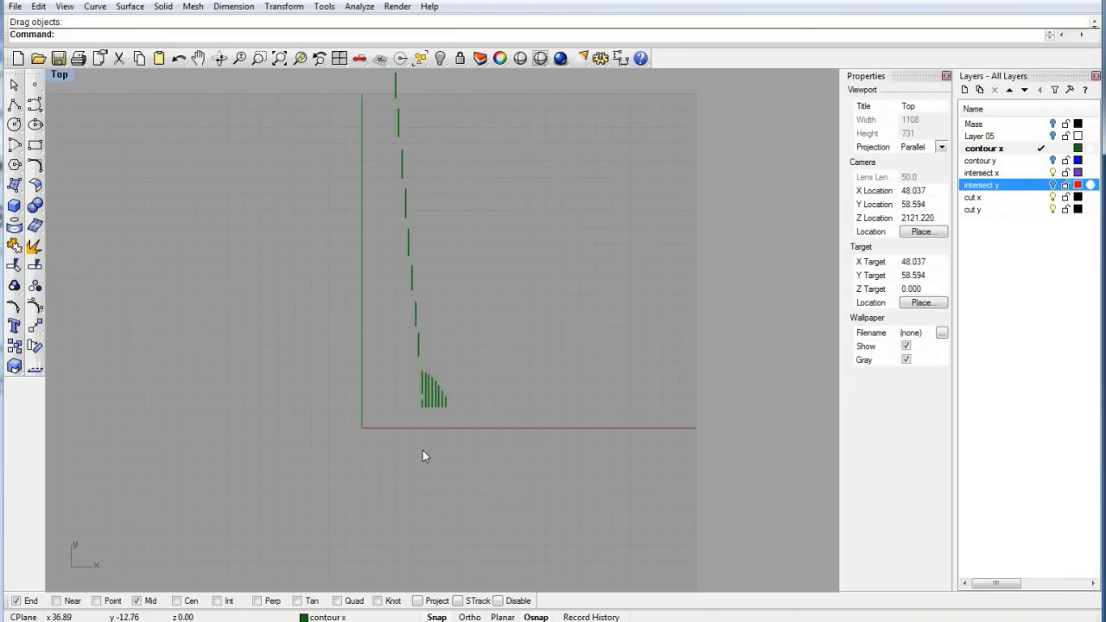
{"action": "left_click_drag", "start_coordinate": [421, 449], "coordinate": [457, 376]}
{"action": "left_click_drag", "start_coordinate": [423, 429], "coordinate": [488, 332]}
{"action": "left_click_drag", "start_coordinate": [429, 396], "coordinate": [430, 437]}
{"action": "left_click", "coordinate": [428, 471]}
Separate the first of the remaining short x sections by moving the rest of the group progressively toward negative y.
{"action": "scroll", "coordinate": [429, 469], "scroll_direction": "up", "scroll_amount": 5}
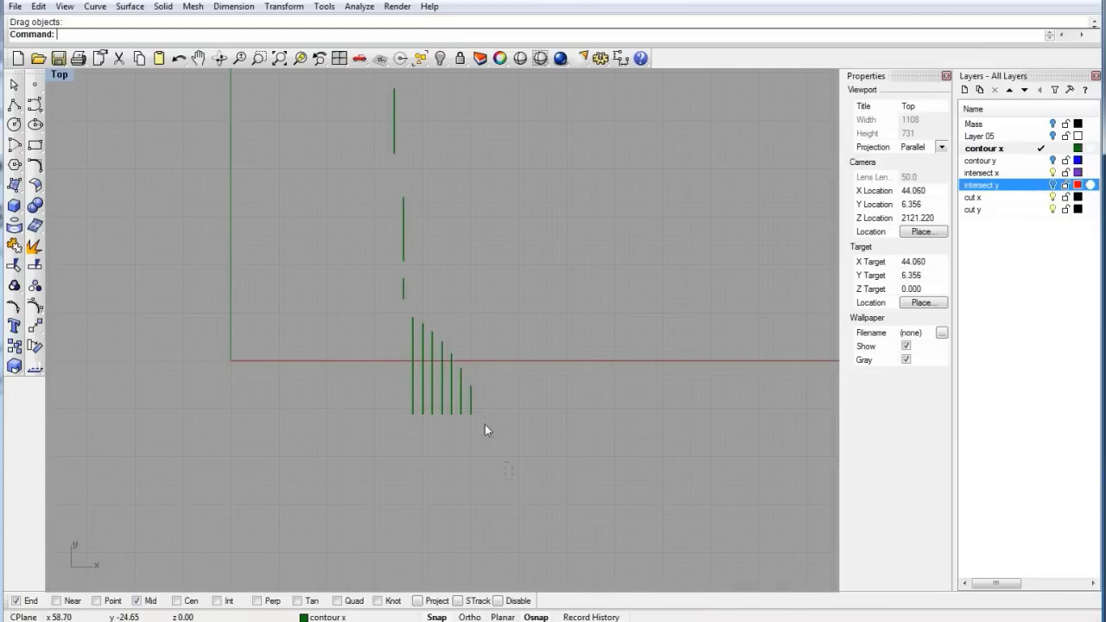
{"action": "left_click_drag", "start_coordinate": [432, 301], "coordinate": [421, 281]}
{"action": "left_click_drag", "start_coordinate": [431, 369], "coordinate": [436, 478]}
{"action": "right_click_drag", "start_coordinate": [480, 468], "coordinate": [444, 266]}
{"action": "right_click_drag", "start_coordinate": [461, 339], "coordinate": [469, 413]}
{"action": "left_click_drag", "start_coordinate": [492, 464], "coordinate": [401, 272]}
{"action": "left_click_drag", "start_coordinate": [403, 317], "coordinate": [406, 425]}
Finish the row by spacing out the last and shortest x sections along negative y.
{"action": "scroll", "coordinate": [406, 425], "scroll_direction": "down", "scroll_amount": 10}
{"action": "right_click_drag", "start_coordinate": [420, 370], "coordinate": [427, 356]}
{"action": "left_click_drag", "start_coordinate": [477, 405], "coordinate": [431, 302]}
{"action": "left_click_drag", "start_coordinate": [438, 343], "coordinate": [345, 224]}
{"action": "scroll", "coordinate": [438, 381], "scroll_direction": "up", "scroll_amount": 5}
{"action": "left_click_drag", "start_coordinate": [338, 447], "coordinate": [411, 222]}
{"action": "left_click_drag", "start_coordinate": [349, 321], "coordinate": [352, 422]}
{"action": "right_click_drag", "start_coordinate": [437, 373], "coordinate": [495, 395]}
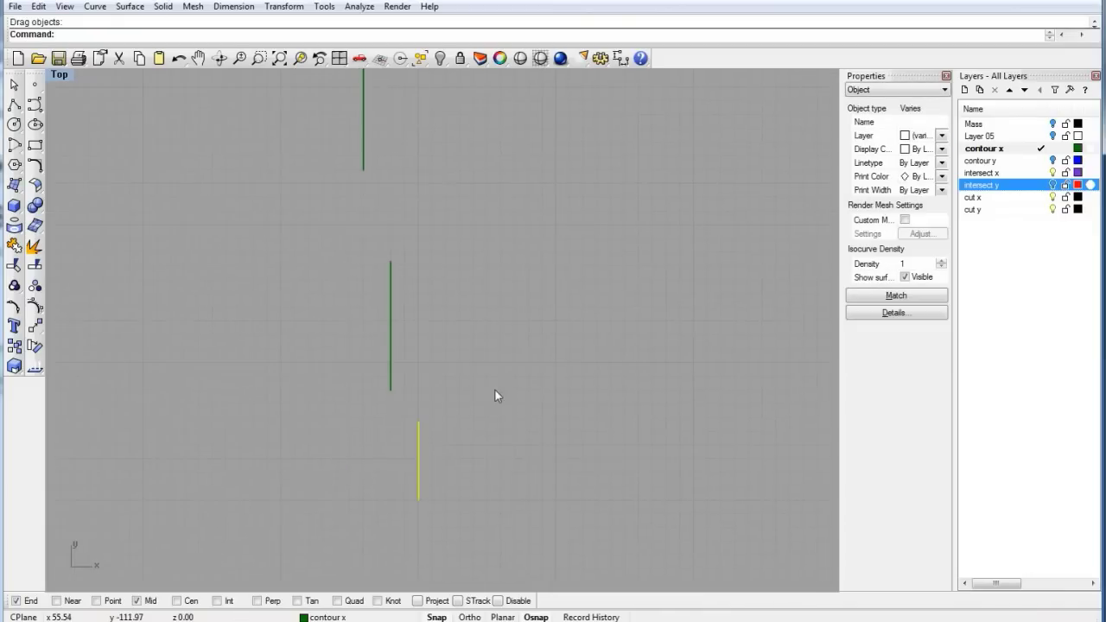
Examine the spread-out x sections in the Right view, ending with a close view of the two smallest ones.
{"action": "double_click", "coordinate": [65, 77]}
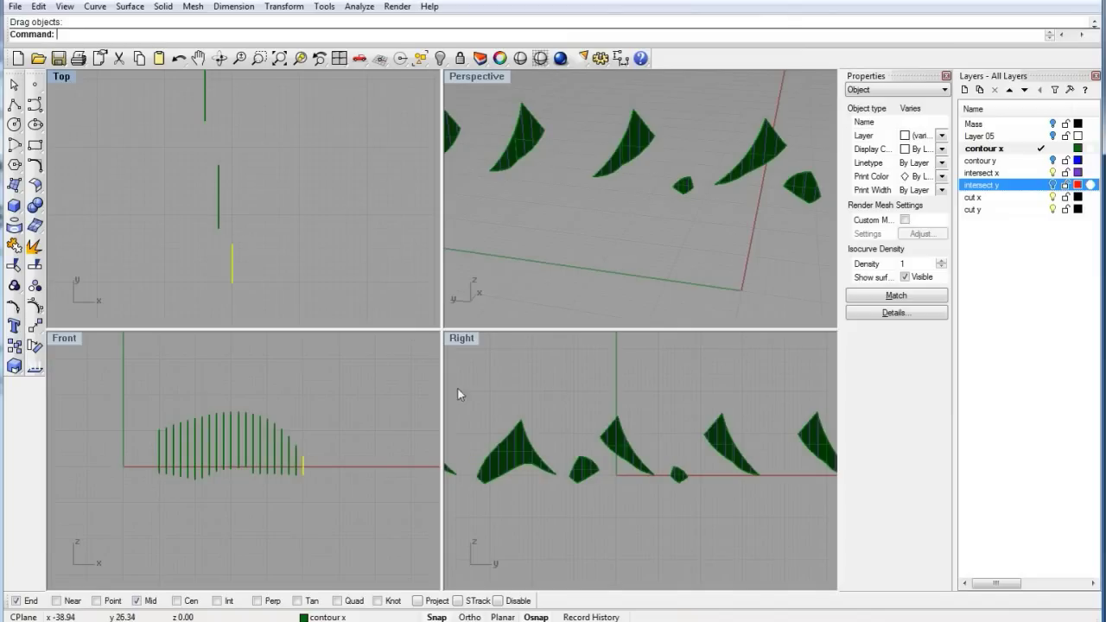
{"action": "double_click", "coordinate": [462, 337]}
{"action": "scroll", "coordinate": [357, 402], "scroll_direction": "down", "scroll_amount": 6}
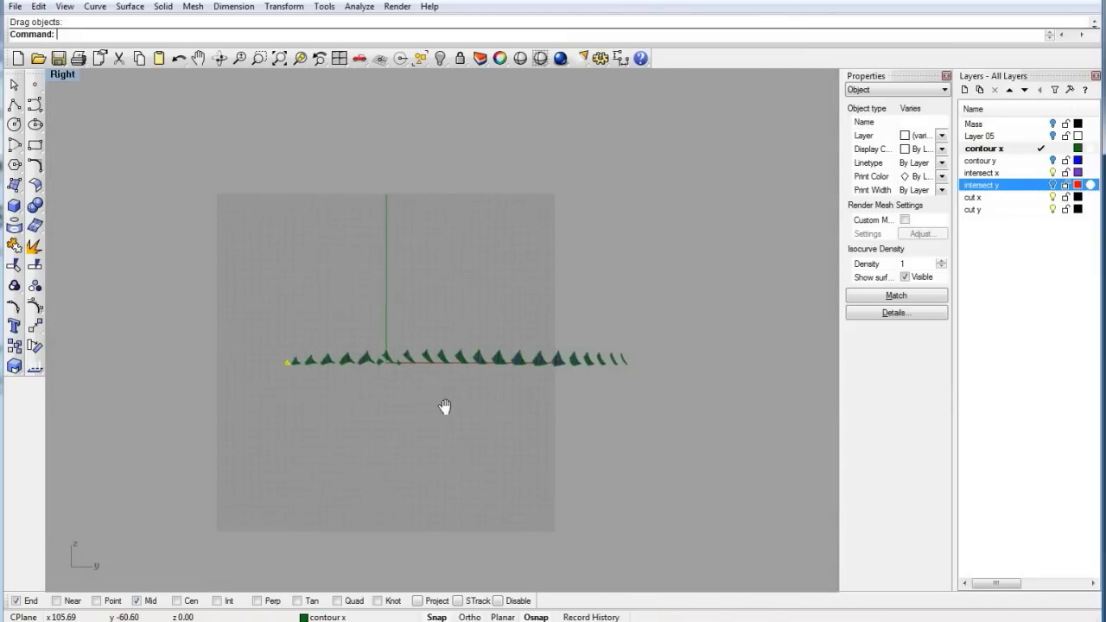
{"action": "left_click", "coordinate": [264, 373]}
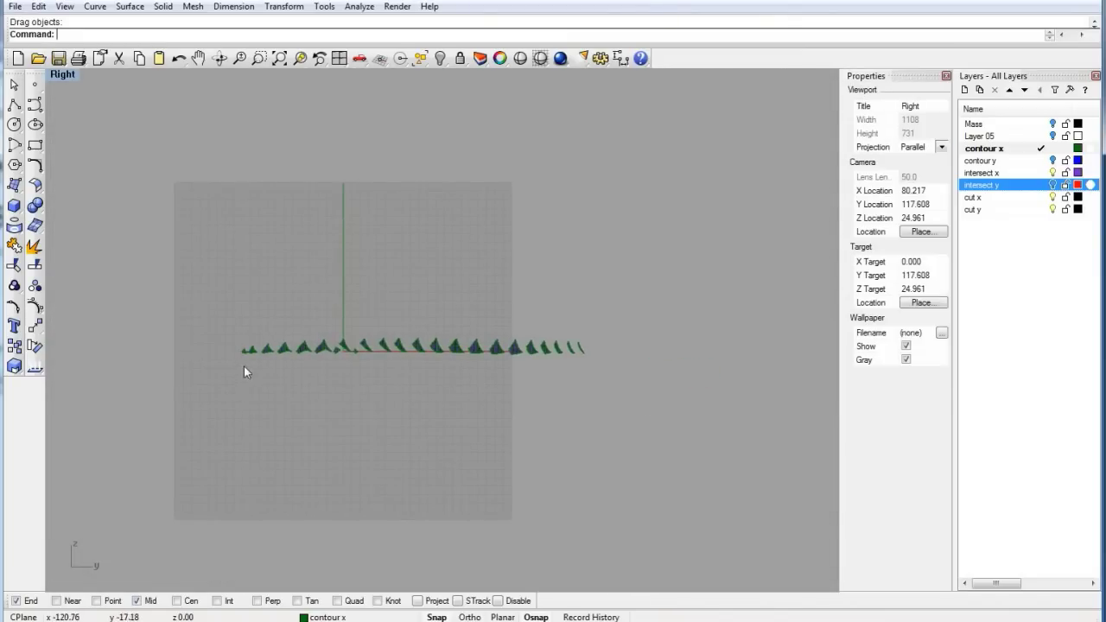
{"action": "scroll", "coordinate": [294, 392], "scroll_direction": "up", "scroll_amount": 3}
{"action": "right_click_drag", "start_coordinate": [516, 439], "coordinate": [447, 449]}
{"action": "scroll", "coordinate": [291, 455], "scroll_direction": "up", "scroll_amount": 5}
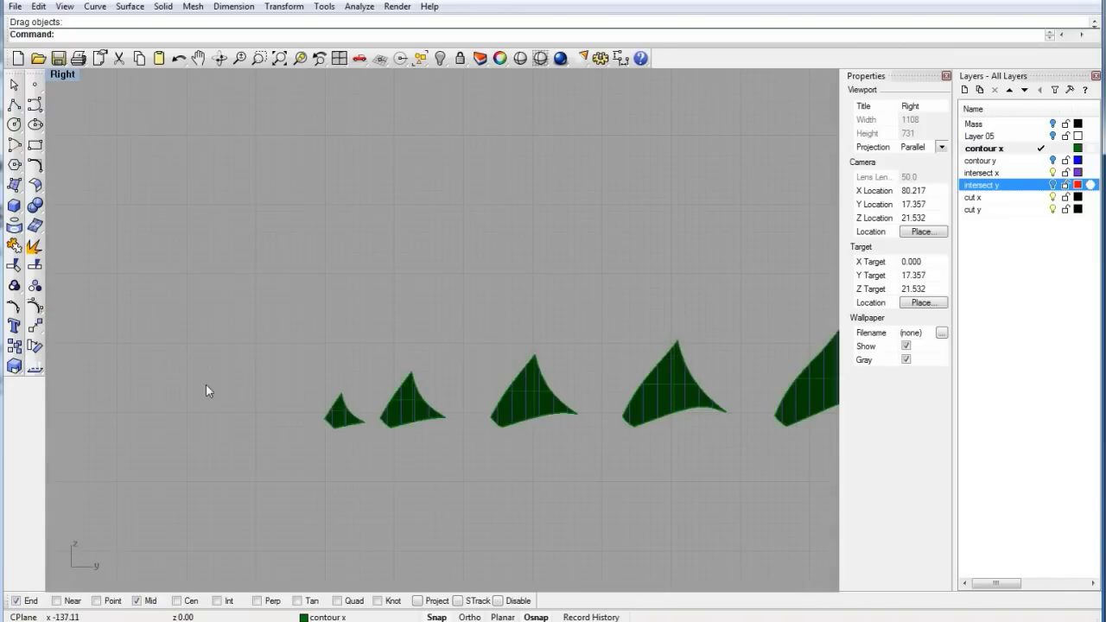
{"action": "right_click_drag", "start_coordinate": [348, 452], "coordinate": [312, 394]}
{"action": "scroll", "coordinate": [312, 393], "scroll_direction": "up", "scroll_amount": 4}
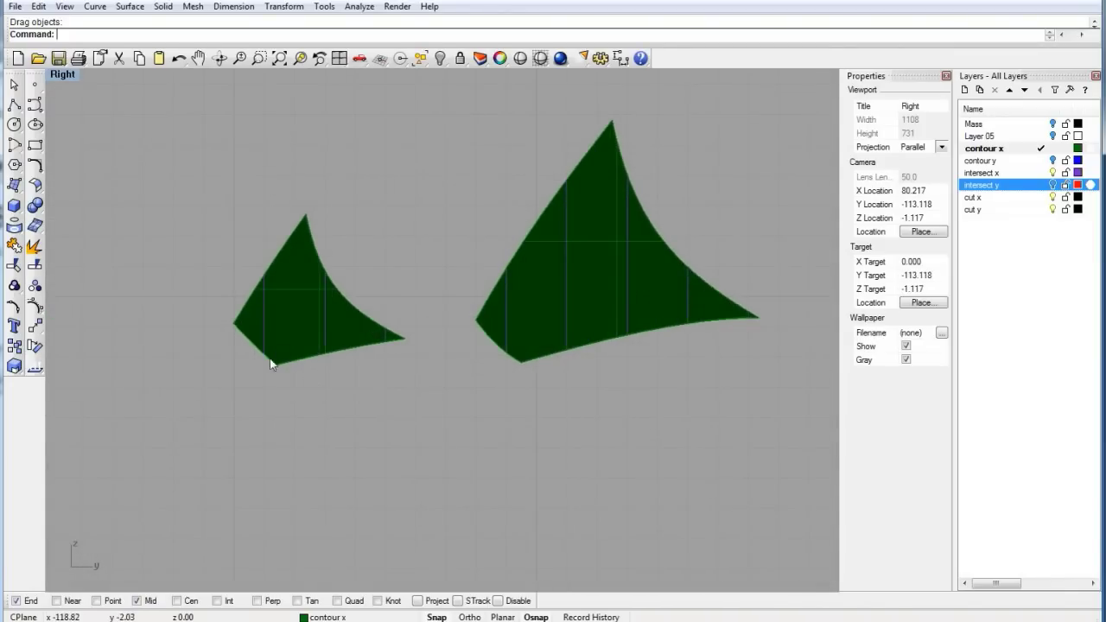
Draw a slot outline 5 units long and 0.5 wide, open at the bottom, below the smallest section on the cut x layer.
{"action": "left_click", "coordinate": [13, 108]}
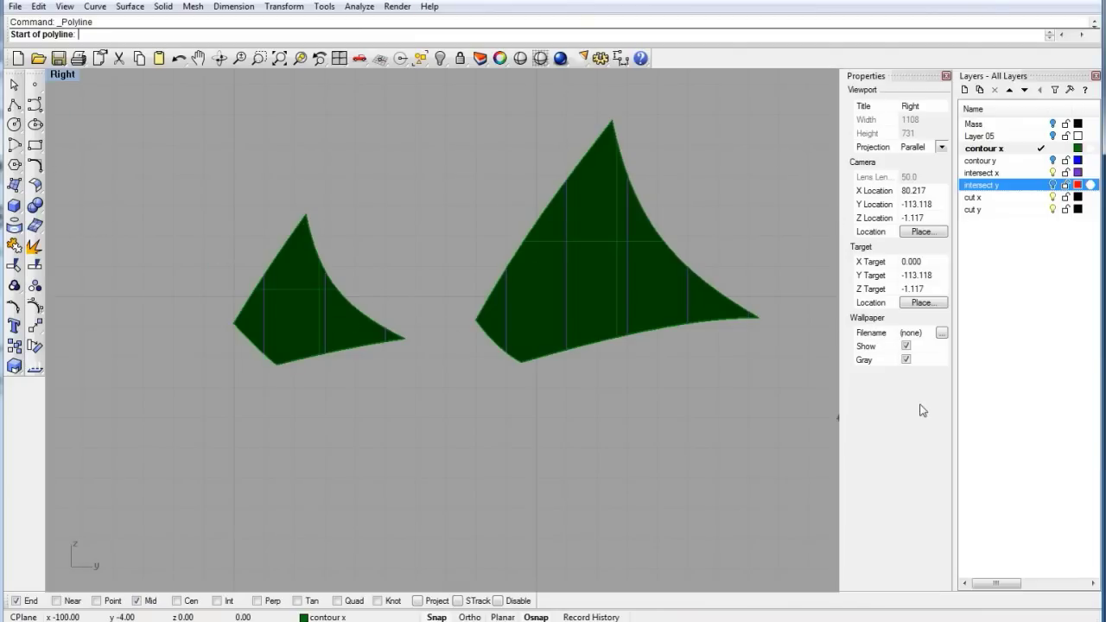
{"action": "left_click", "coordinate": [1045, 198]}
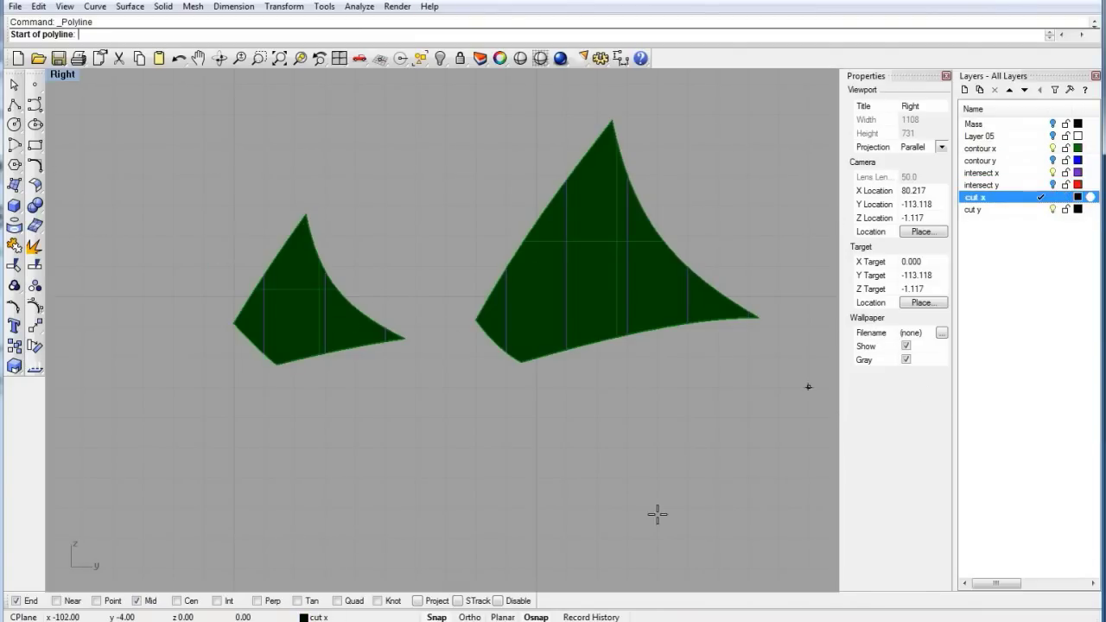
{"action": "right_click_drag", "start_coordinate": [403, 533], "coordinate": [380, 403]}
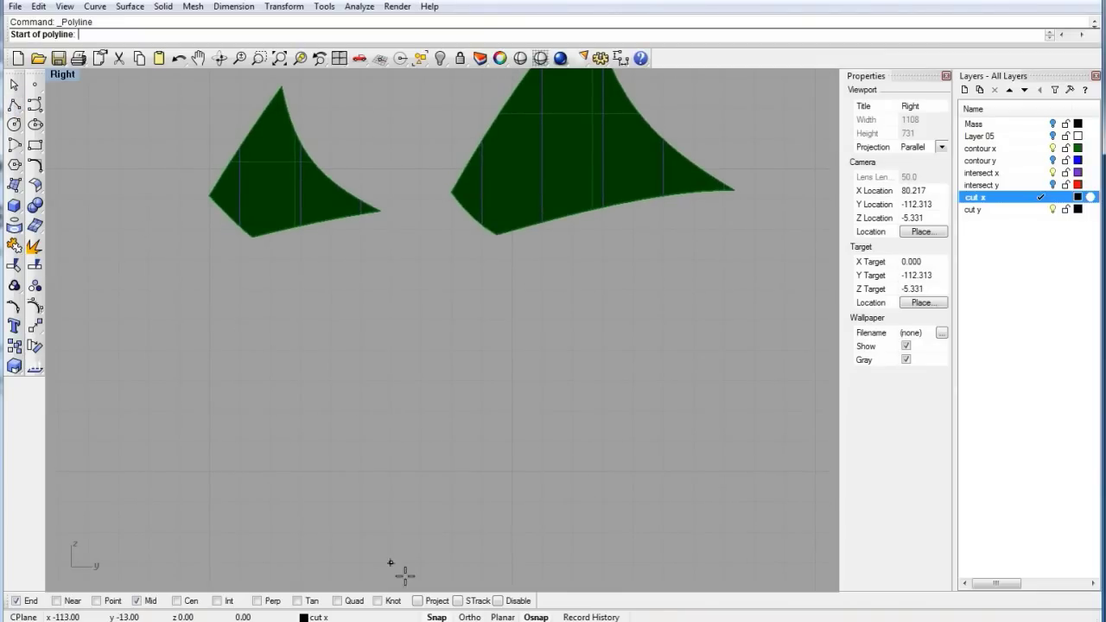
{"action": "left_click", "coordinate": [301, 532]}
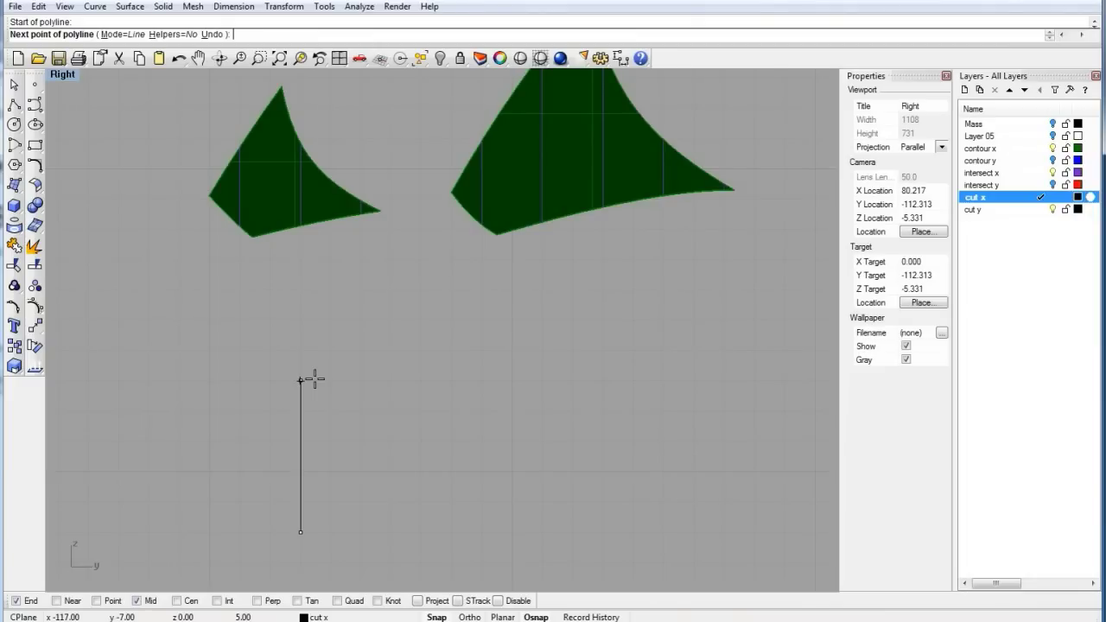
{"action": "left_click", "coordinate": [313, 379]}
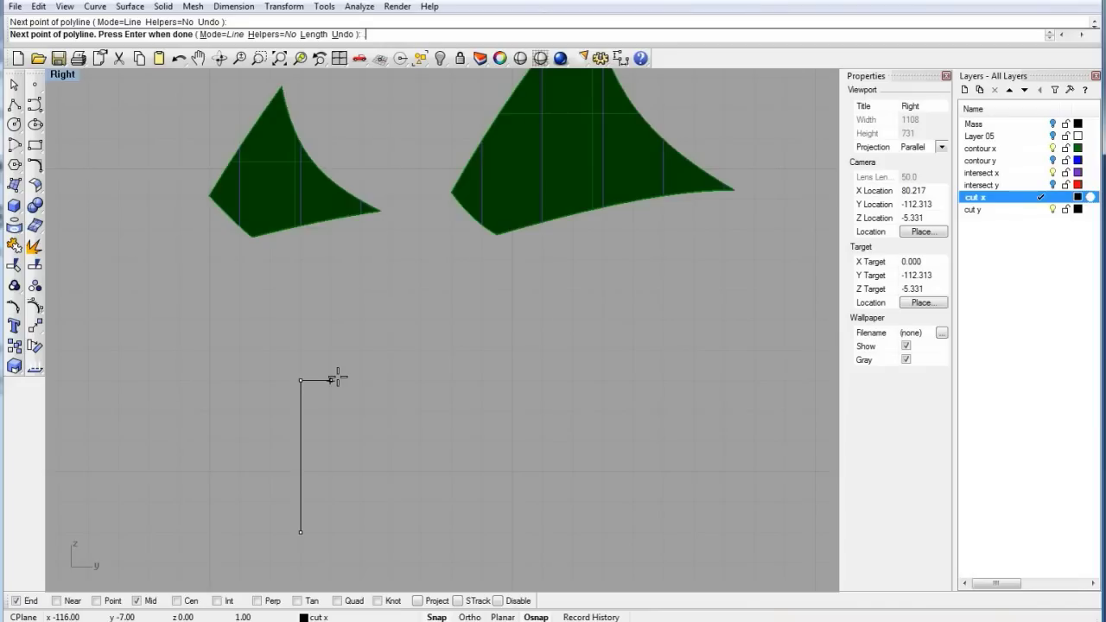
{"action": "key", "text": "Return"}
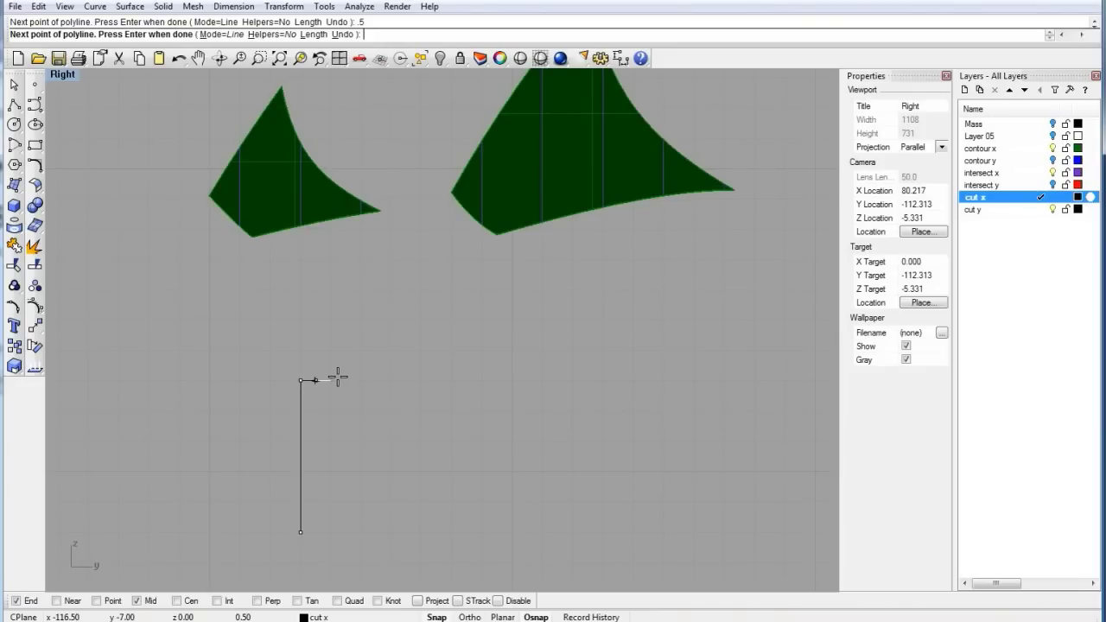
{"action": "left_click", "coordinate": [337, 376]}
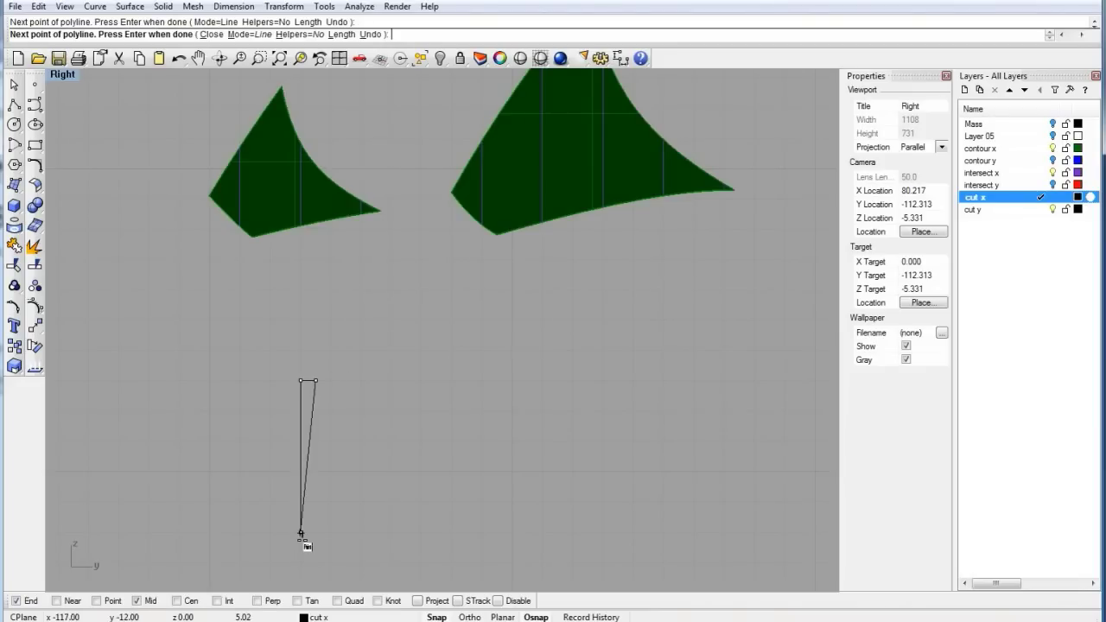
{"action": "left_click", "coordinate": [315, 533]}
{"action": "key", "text": "Return"}
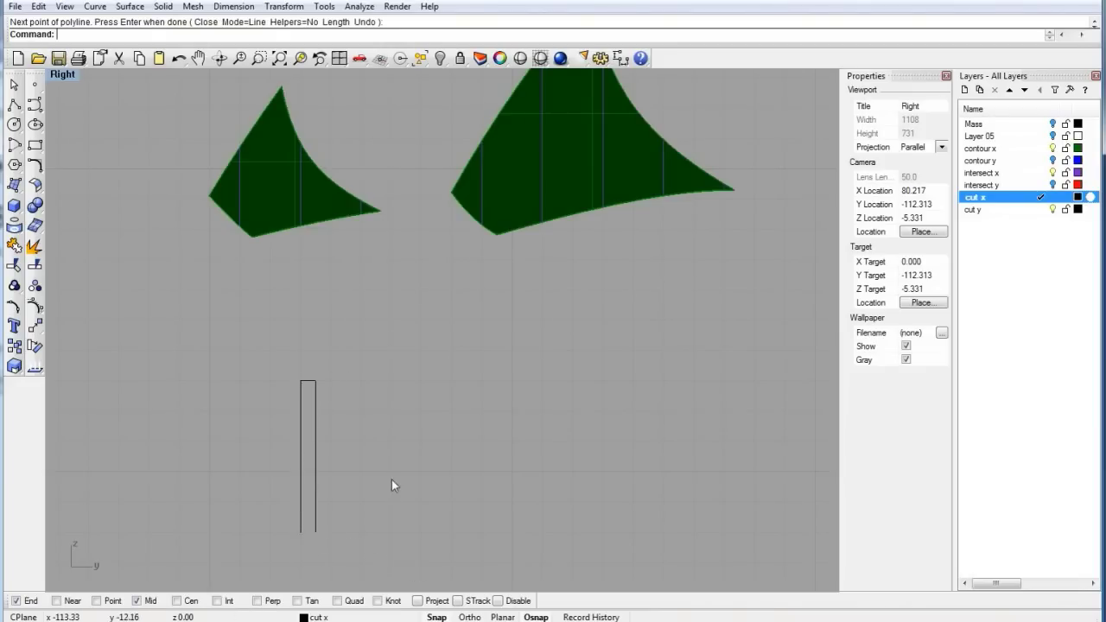
Copy the slot outline to a spot just beside the original, at the same height.
{"action": "right_click_drag", "start_coordinate": [331, 419], "coordinate": [400, 383]}
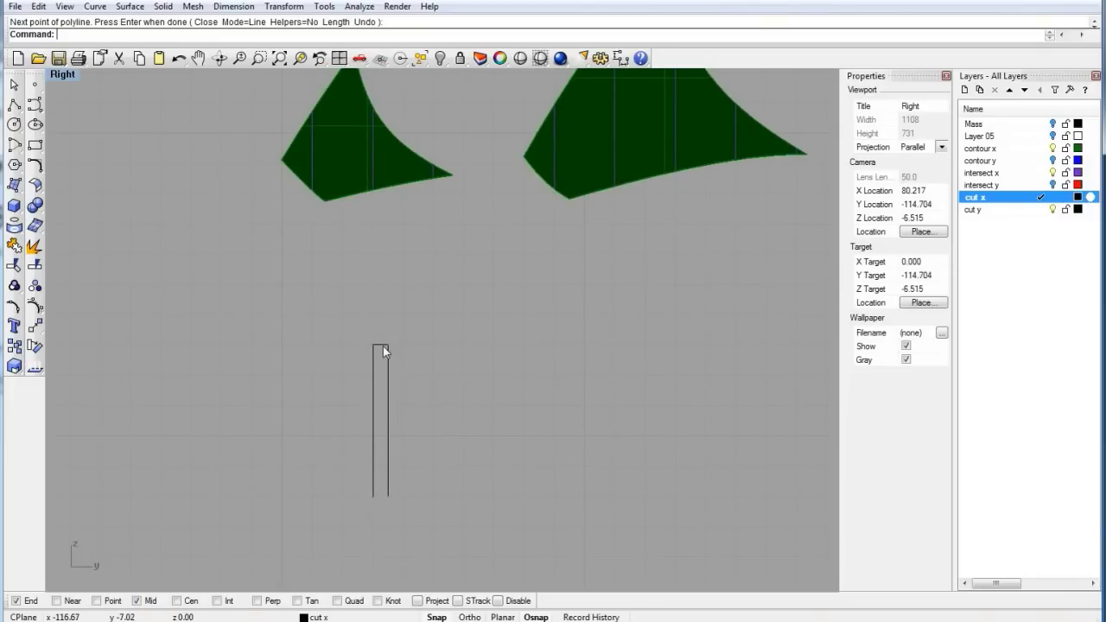
{"action": "left_click", "coordinate": [383, 345]}
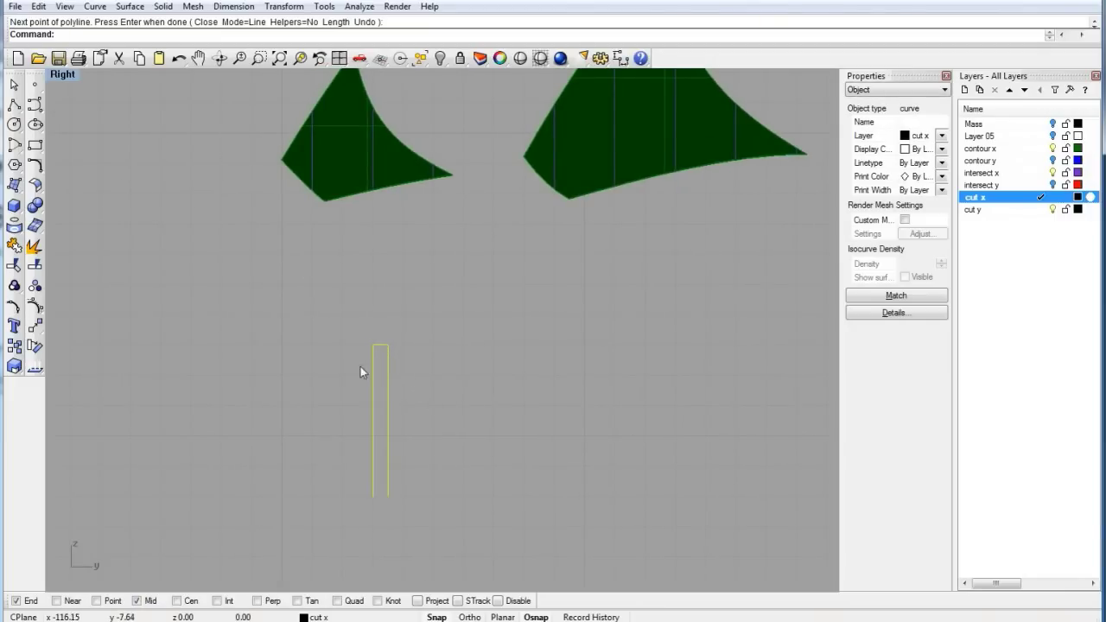
{"action": "scroll", "coordinate": [394, 375], "scroll_direction": "down", "scroll_amount": 8}
{"action": "right_click_drag", "start_coordinate": [461, 392], "coordinate": [355, 368]}
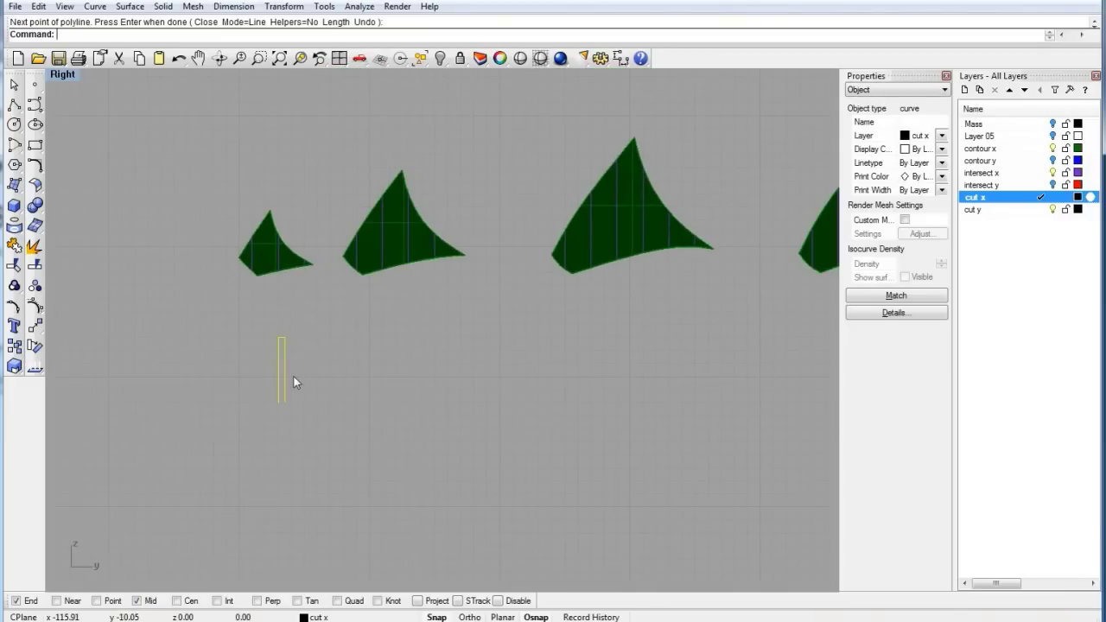
{"action": "scroll", "coordinate": [294, 376], "scroll_direction": "up", "scroll_amount": 8}
{"action": "type", "text": "py"}
{"action": "key", "text": "Return"}
{"action": "left_click", "coordinate": [290, 345]}
{"action": "left_click", "coordinate": [379, 346]}
{"action": "key", "text": "Return"}
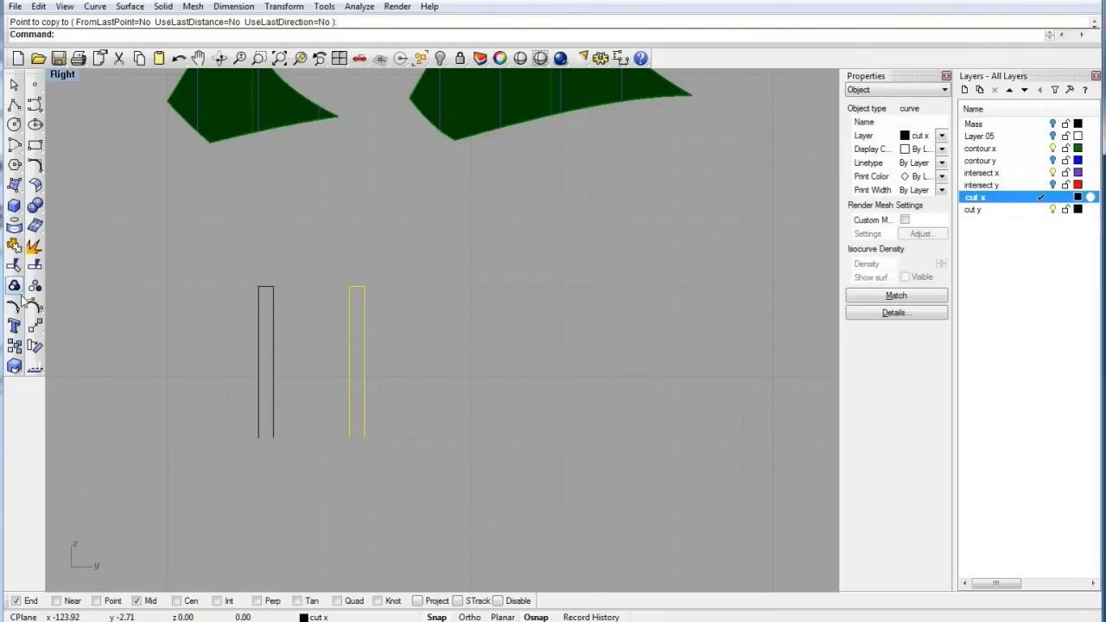
Lengthen the copied slot outline by turning on its control points and moving the two lower end points down.
{"action": "left_click", "coordinate": [35, 285]}
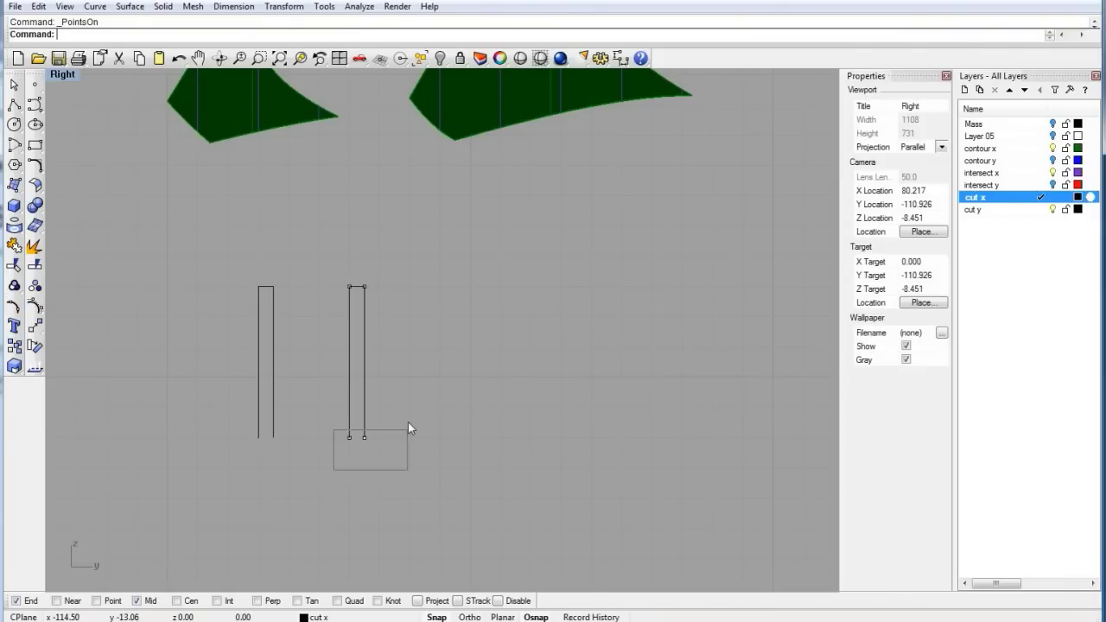
{"action": "left_click_drag", "start_coordinate": [408, 415], "coordinate": [357, 587]}
{"action": "right_click_drag", "start_coordinate": [444, 434], "coordinate": [476, 394]}
{"action": "right_click_drag", "start_coordinate": [322, 233], "coordinate": [348, 302]}
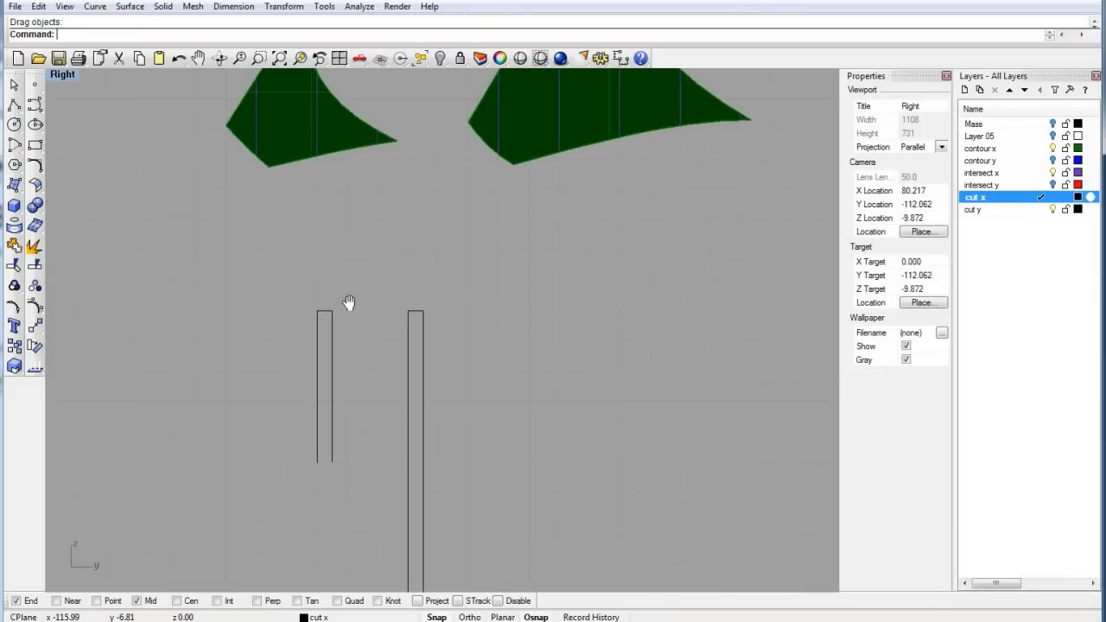
Copy the short slot outline, snapping only to midpoints, from its top-edge midpoint to the midpoints of the smallest section's three intersection lines.
{"action": "right_click_drag", "start_coordinate": [382, 424], "coordinate": [405, 452]}
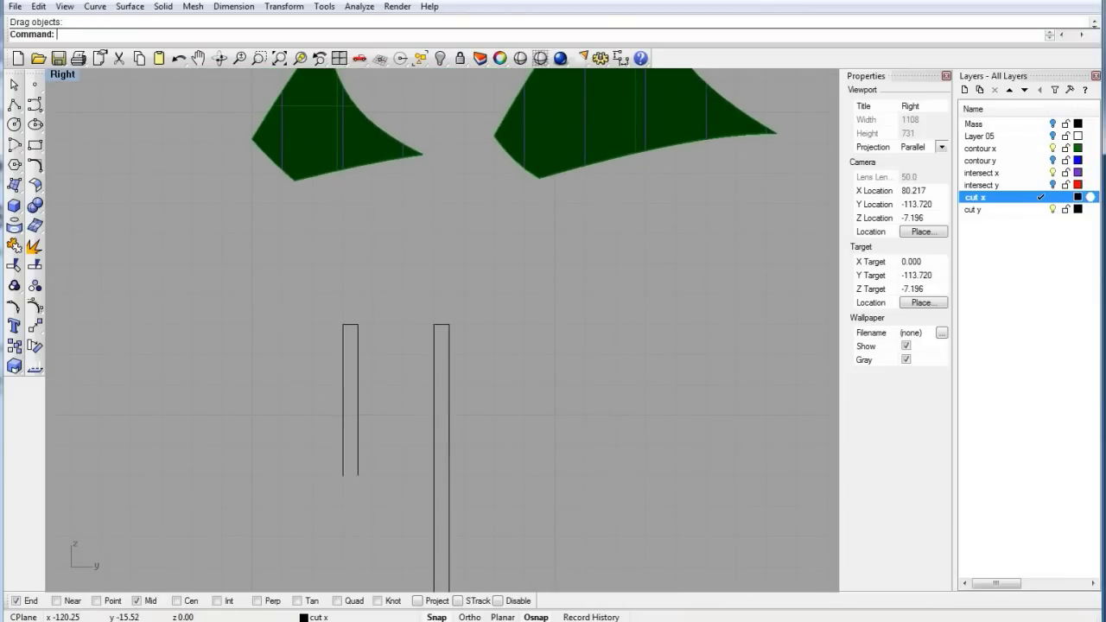
{"action": "left_click", "coordinate": [14, 600]}
{"action": "left_click", "coordinate": [351, 325]}
{"action": "right_click_drag", "start_coordinate": [419, 392], "coordinate": [425, 444]}
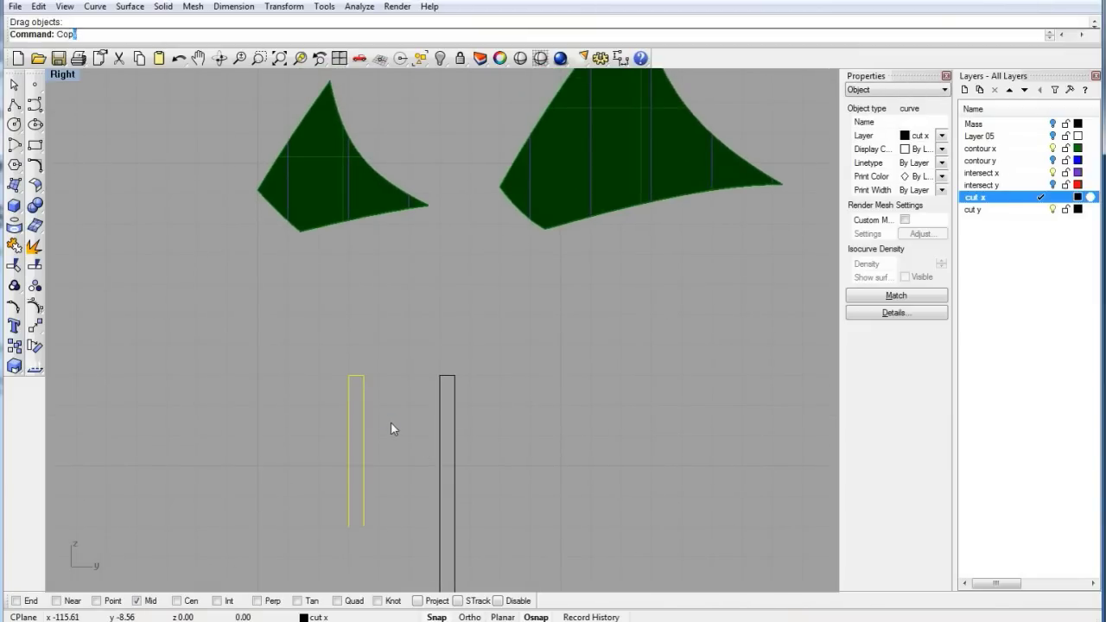
{"action": "type", "text": "y"}
{"action": "key", "text": "Return"}
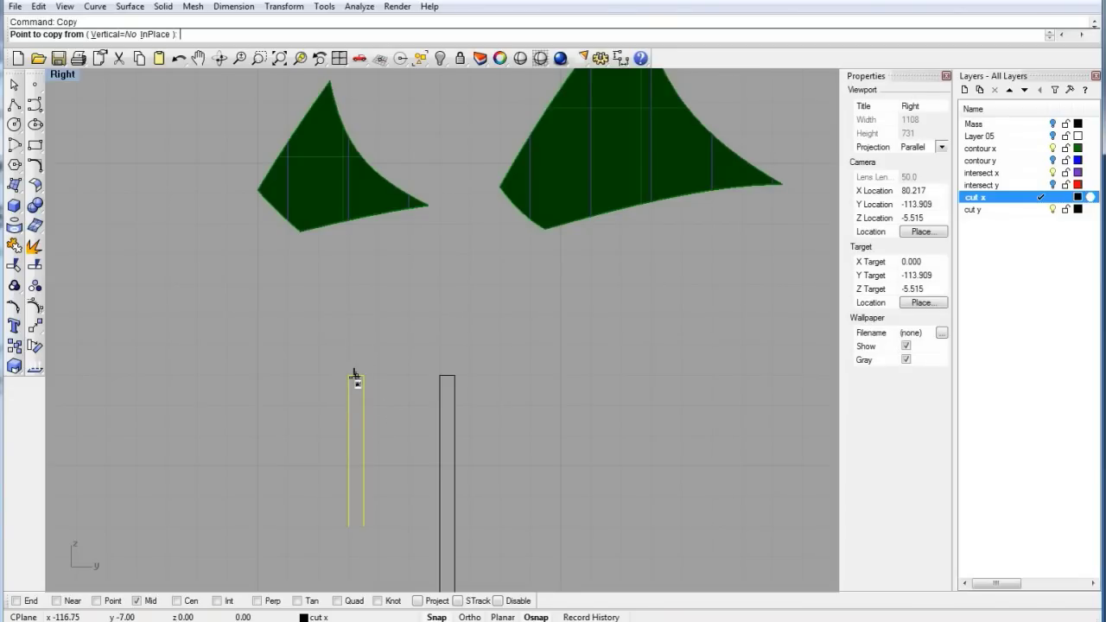
{"action": "left_click", "coordinate": [356, 376]}
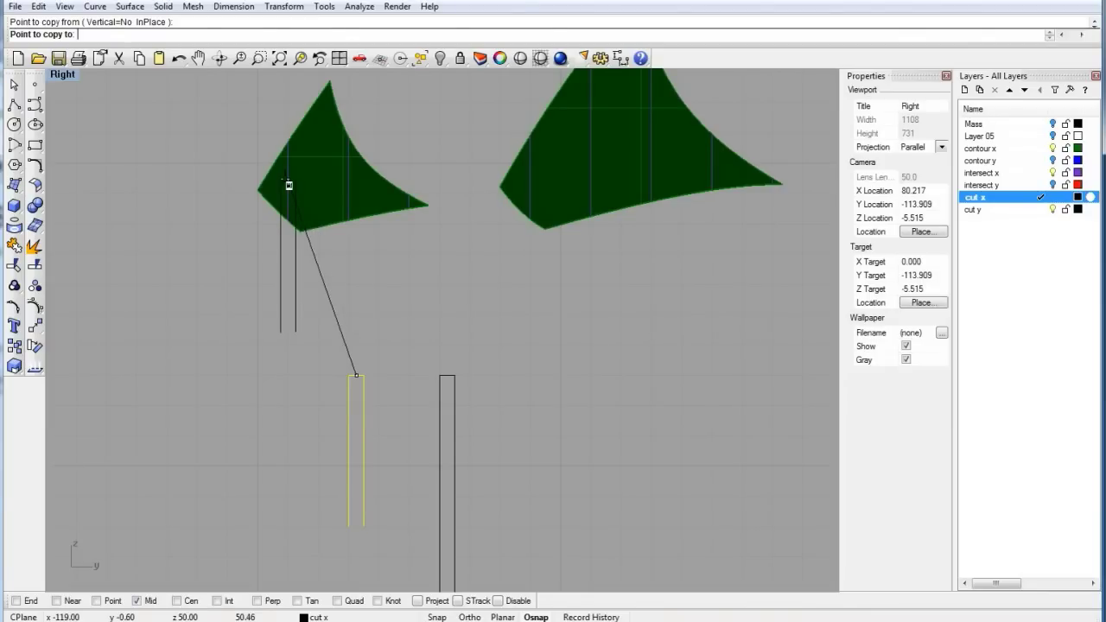
{"action": "left_click", "coordinate": [347, 185]}
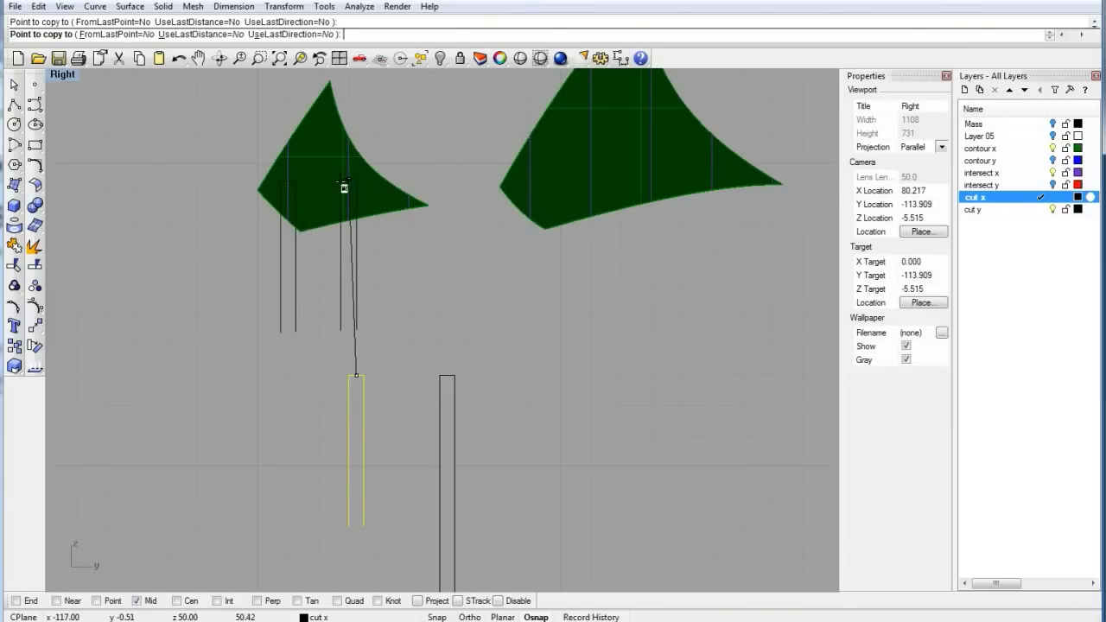
{"action": "left_click", "coordinate": [410, 204]}
Place further copies of the slot outline at the midpoints of the second section's four intersection lines and the third section's first two.
{"action": "right_click_drag", "start_coordinate": [615, 162], "coordinate": [469, 227]}
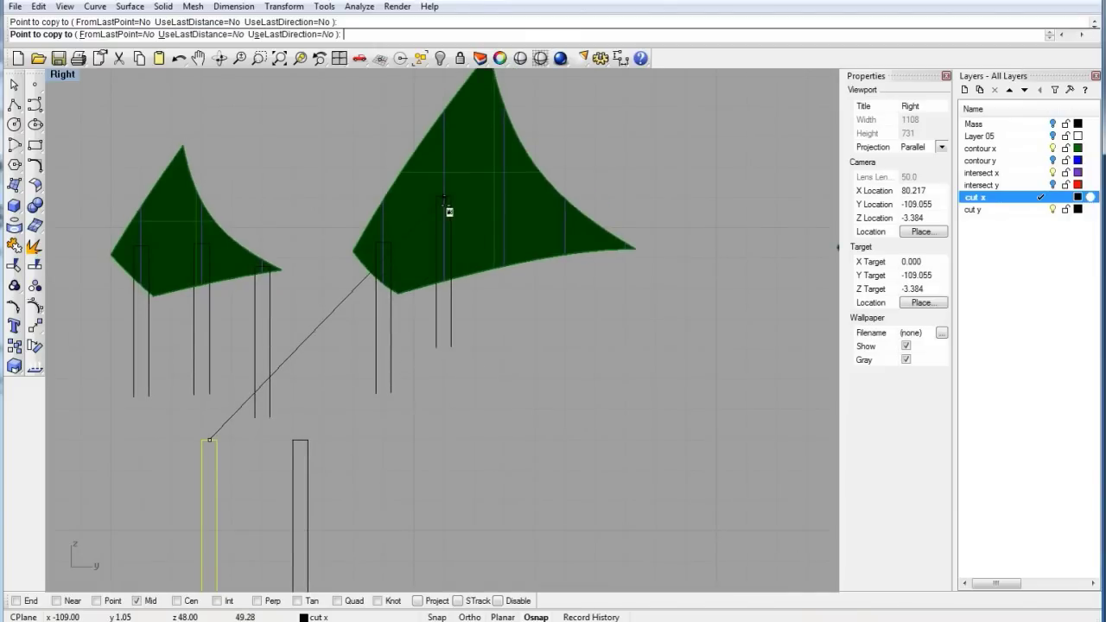
{"action": "scroll", "coordinate": [637, 247], "scroll_direction": "down", "scroll_amount": 5}
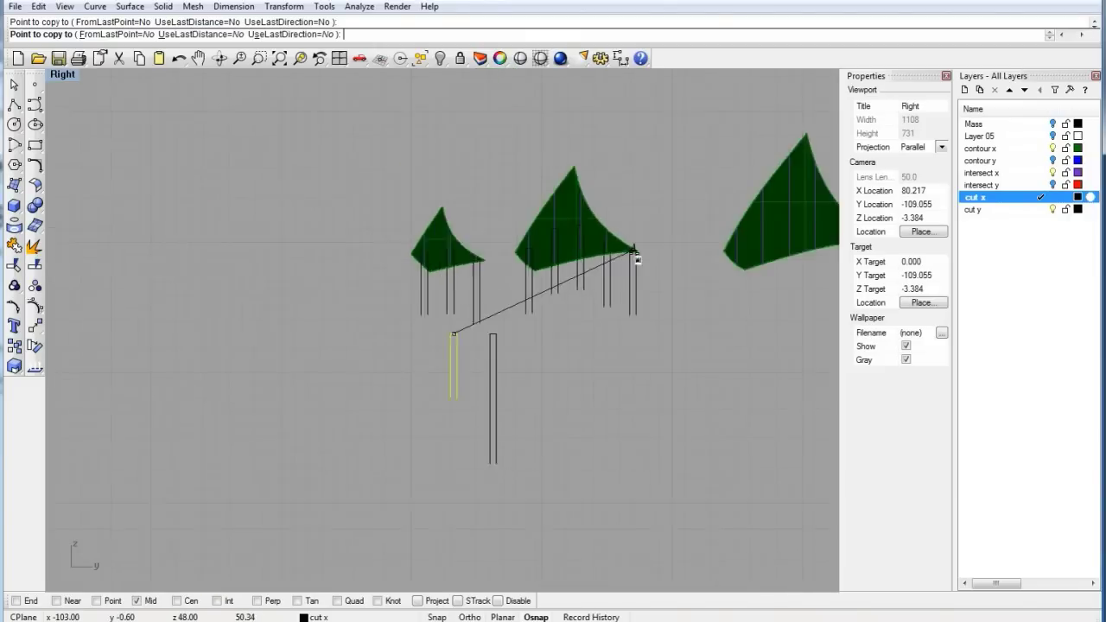
{"action": "right_click_drag", "start_coordinate": [637, 247], "coordinate": [424, 265]}
{"action": "scroll", "coordinate": [442, 252], "scroll_direction": "up", "scroll_amount": 5}
{"action": "left_click", "coordinate": [440, 267]}
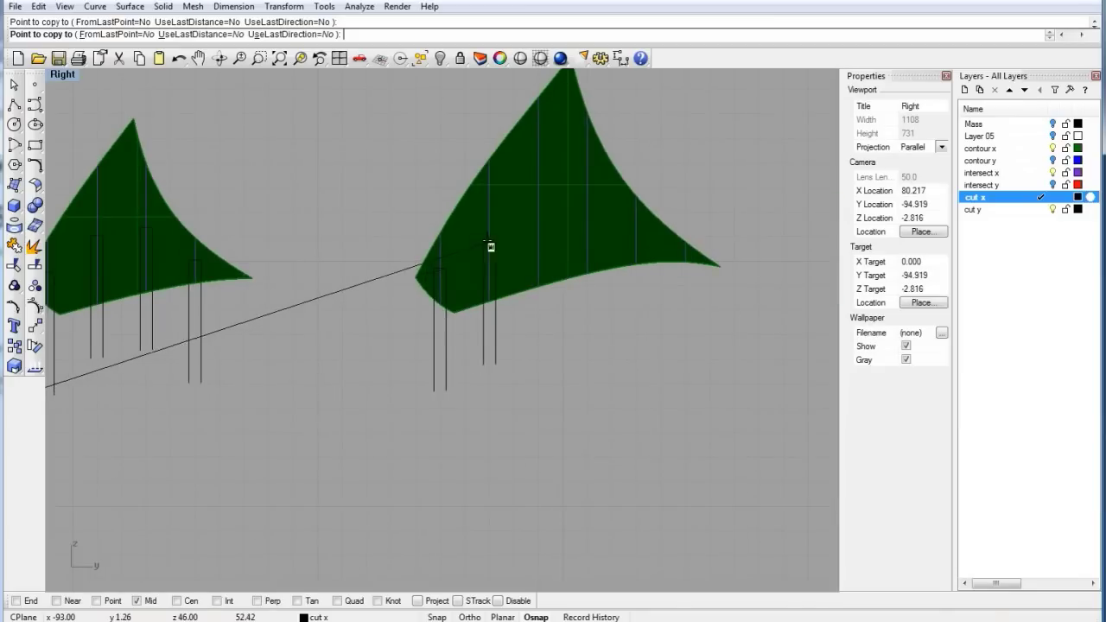
{"action": "left_click", "coordinate": [490, 235]}
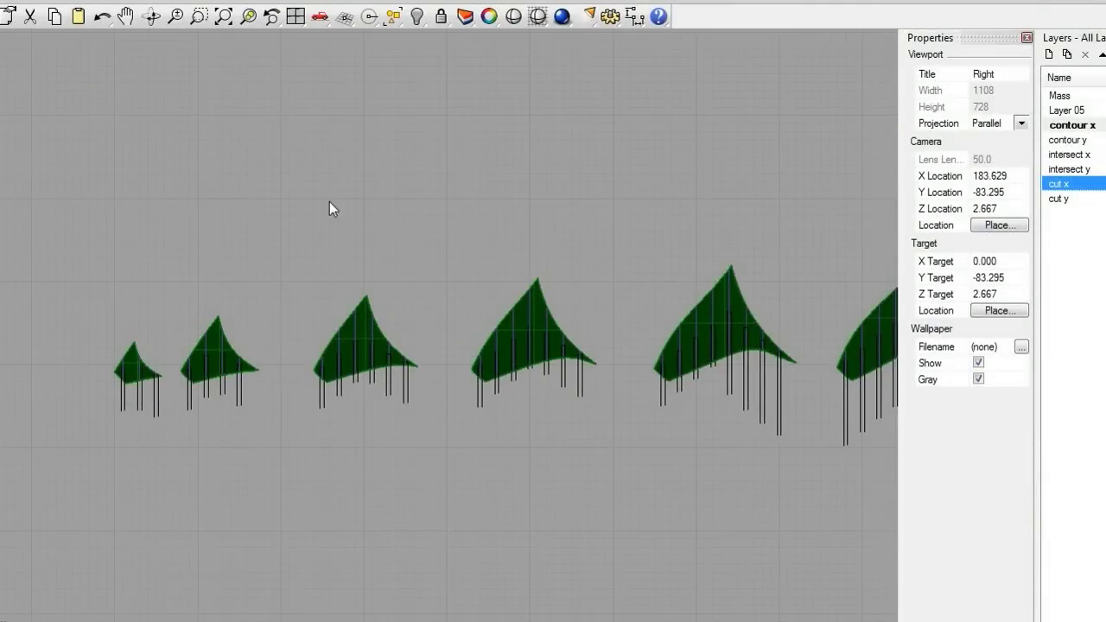
Examine the slot outlines placed along the row of x sections, ending with a close view of the two smallest sections.
{"action": "right_click_drag", "start_coordinate": [152, 459], "coordinate": [297, 448]}
{"action": "scroll", "coordinate": [297, 407], "scroll_direction": "up", "scroll_amount": 12}
{"action": "right_click_drag", "start_coordinate": [275, 359], "coordinate": [264, 387]}
{"action": "scroll", "coordinate": [265, 387], "scroll_direction": "up", "scroll_amount": 3}
{"action": "left_click", "coordinate": [265, 414]}
{"action": "scroll", "coordinate": [268, 363], "scroll_direction": "down", "scroll_amount": 20}
{"action": "right_click_drag", "start_coordinate": [639, 373], "coordinate": [533, 331]}
{"action": "scroll", "coordinate": [183, 311], "scroll_direction": "up", "scroll_amount": 20}
{"action": "right_click_drag", "start_coordinate": [213, 370], "coordinate": [321, 341]}
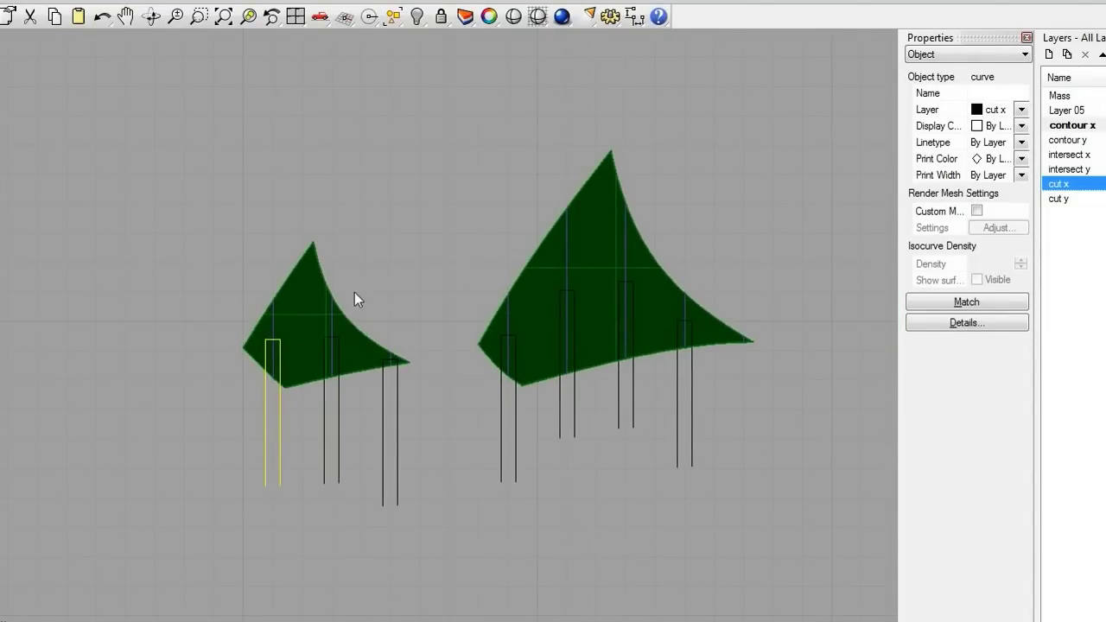
{"action": "left_click", "coordinate": [421, 440]}
{"action": "right_click_drag", "start_coordinate": [833, 238], "coordinate": [691, 220]}
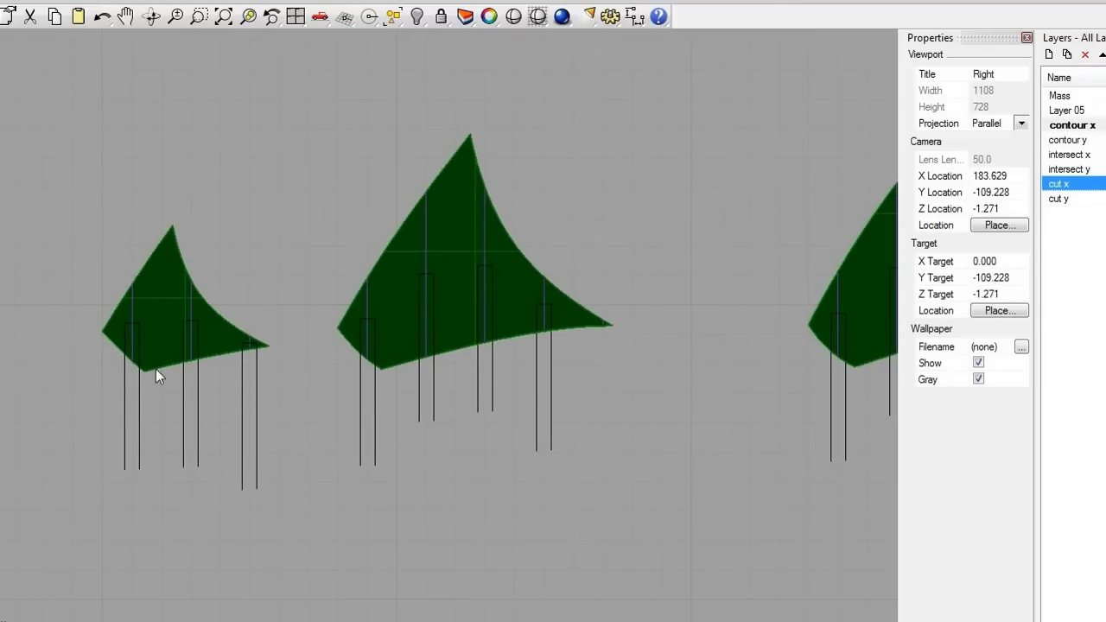
{"action": "right_click_drag", "start_coordinate": [355, 308], "coordinate": [367, 332]}
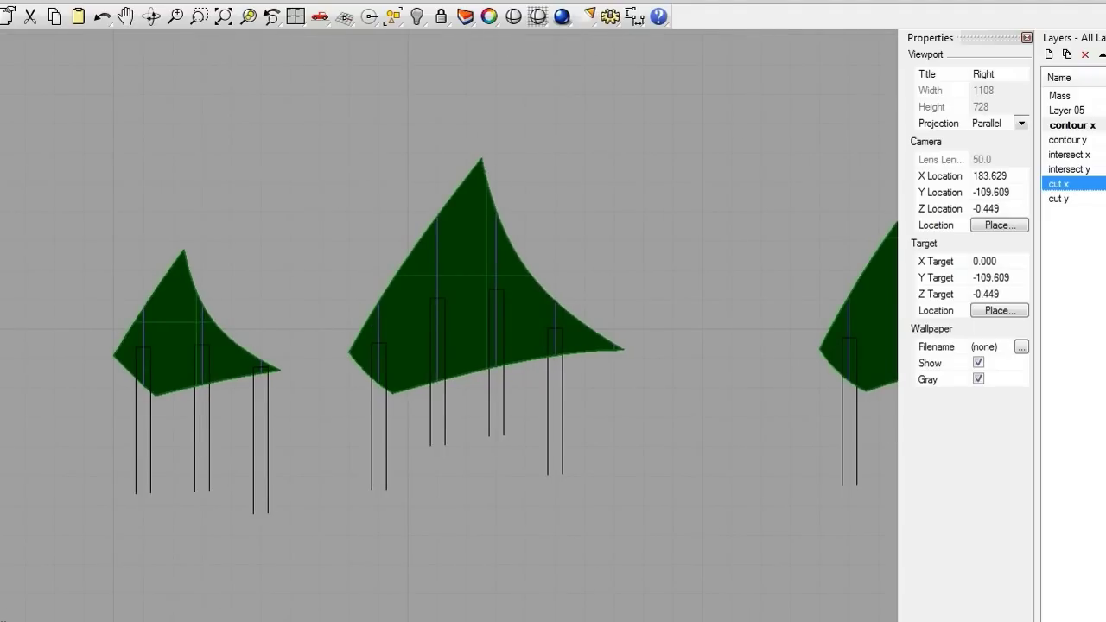
Hide the intersect x layer and select all slot outlines on the cut x layer.
{"action": "left_click", "coordinate": [1073, 154]}
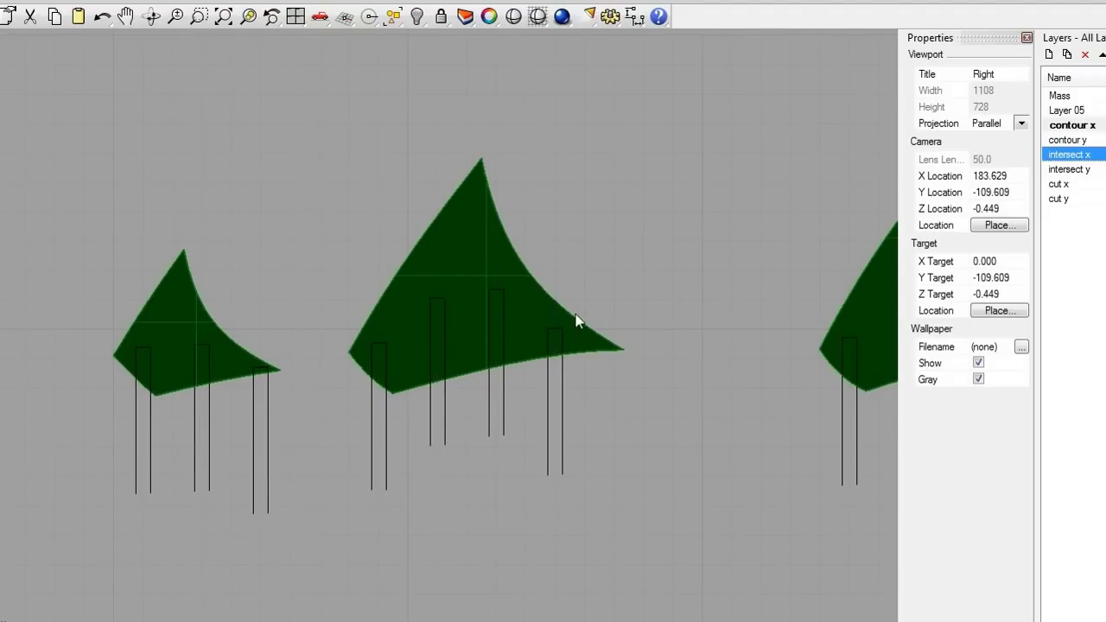
{"action": "right_click_drag", "start_coordinate": [581, 301], "coordinate": [651, 251]}
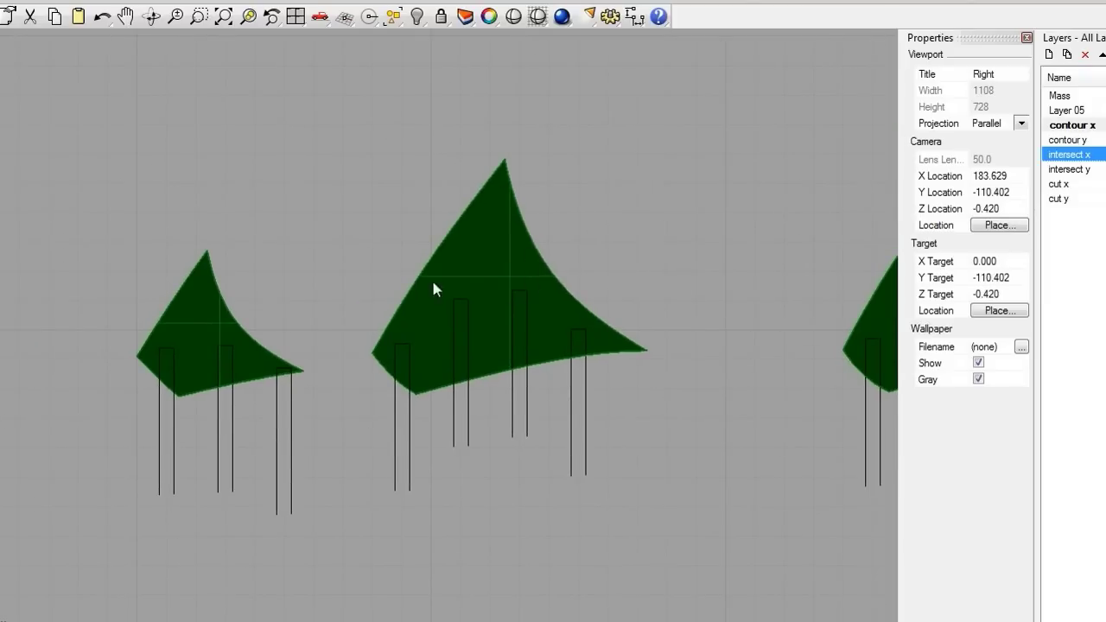
{"action": "right_click", "coordinate": [1086, 183]}
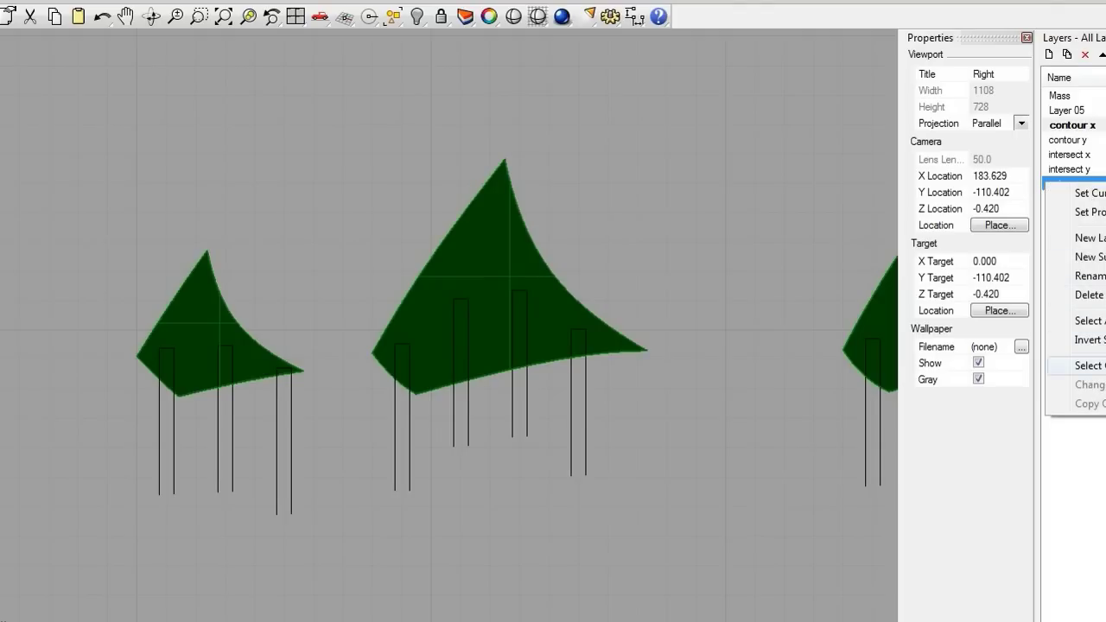
{"action": "left_click", "coordinate": [1086, 365]}
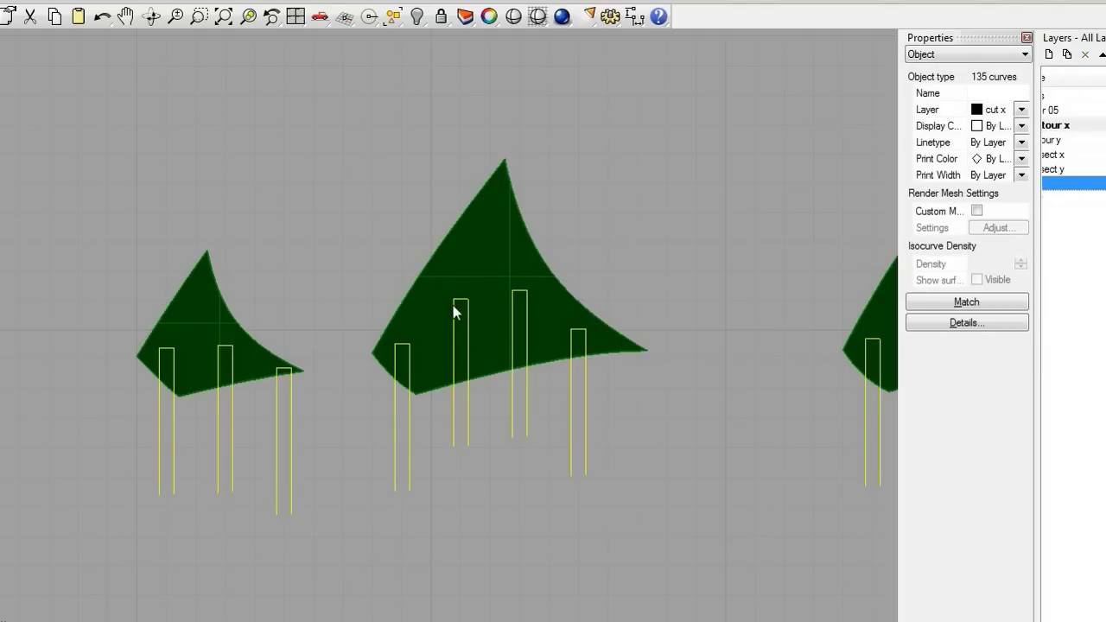
Trim the three slot areas out of the smallest x section, using the selected slot outlines as cutting objects.
{"action": "right_click_drag", "start_coordinate": [594, 272], "coordinate": [414, 209]}
{"action": "scroll", "coordinate": [414, 209], "scroll_direction": "down", "scroll_amount": 14}
{"action": "right_click_drag", "start_coordinate": [634, 225], "coordinate": [333, 297]}
{"action": "scroll", "coordinate": [333, 297], "scroll_direction": "down", "scroll_amount": 10}
{"action": "mouse_move", "coordinate": [490, 296]}
{"action": "right_mouse_down"}
{"action": "mouse_move", "coordinate": [60, 296]}
{"action": "mouse_move", "coordinate": [486, 314]}
{"action": "right_mouse_up"}
{"action": "scroll", "coordinate": [286, 330], "scroll_direction": "up", "scroll_amount": 8}
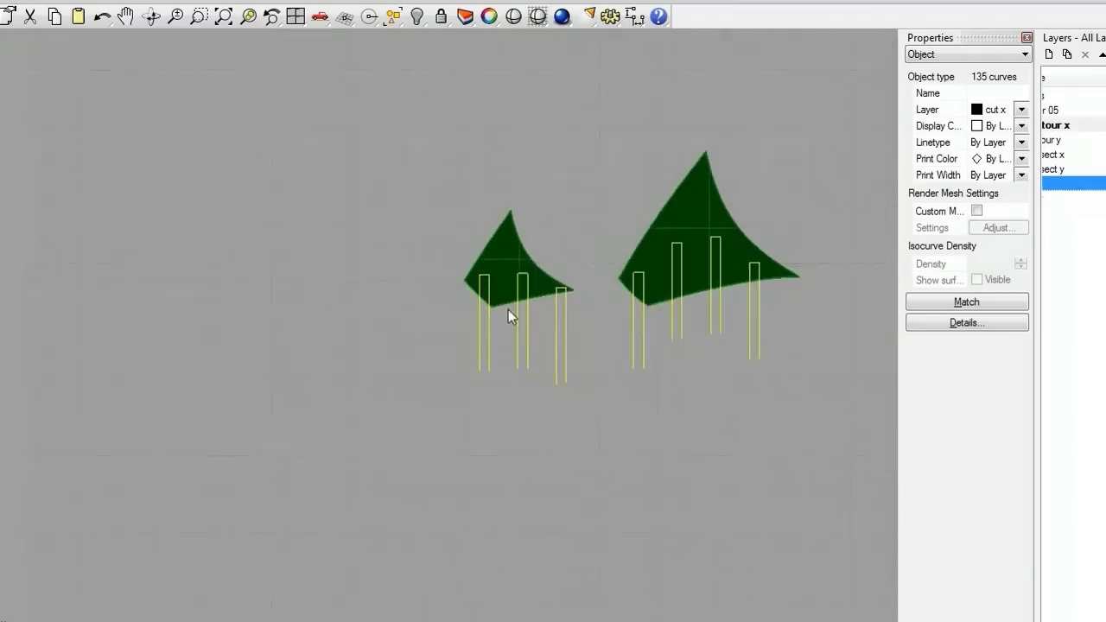
{"action": "scroll", "coordinate": [443, 358], "scroll_direction": "up", "scroll_amount": 5}
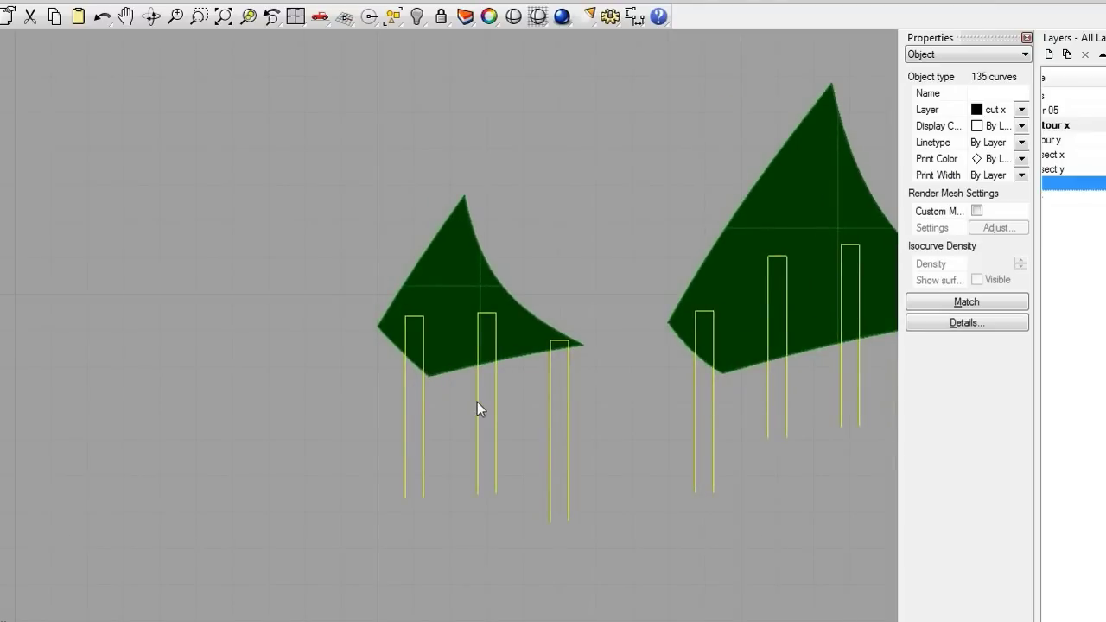
{"action": "right_click_drag", "start_coordinate": [482, 384], "coordinate": [448, 411]}
{"action": "scroll", "coordinate": [403, 400], "scroll_direction": "up", "scroll_amount": 6}
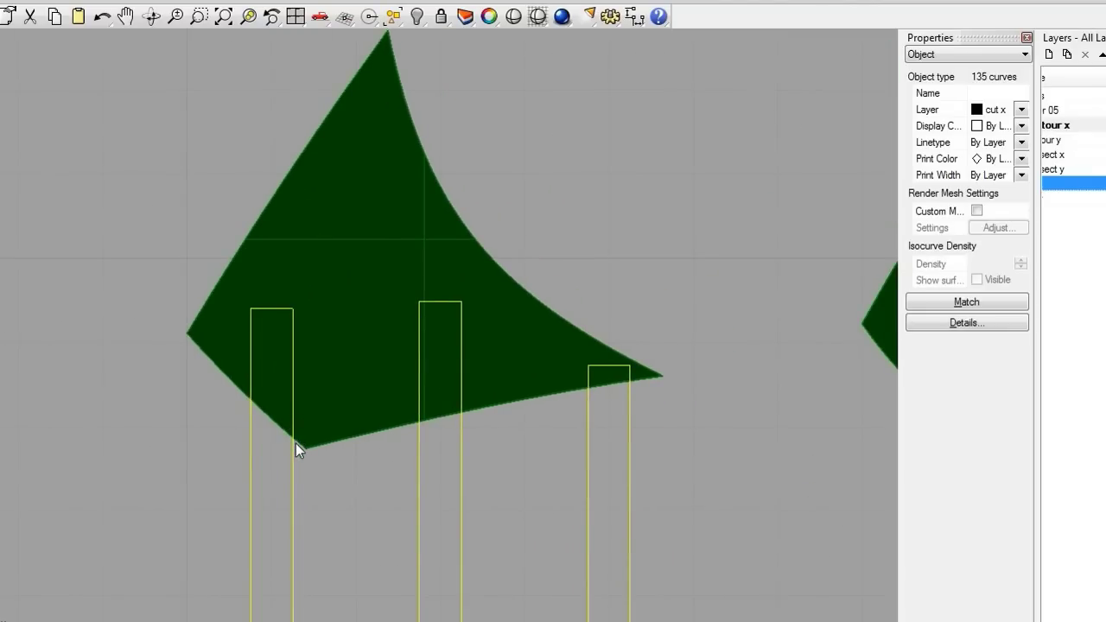
{"action": "key", "text": "Escape"}
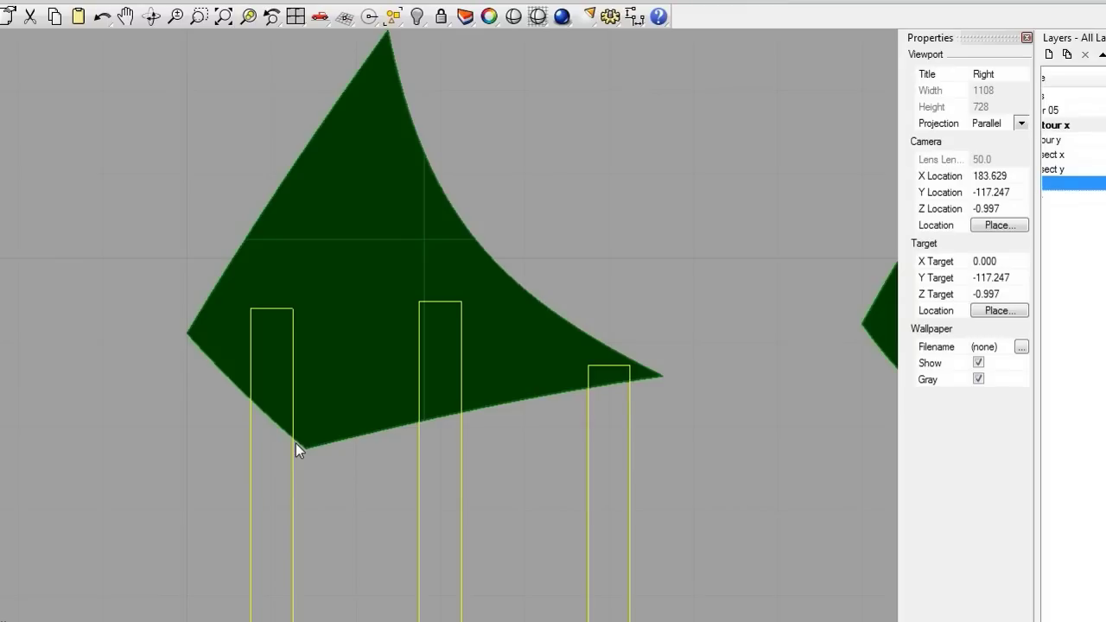
{"action": "left_click", "coordinate": [269, 356]}
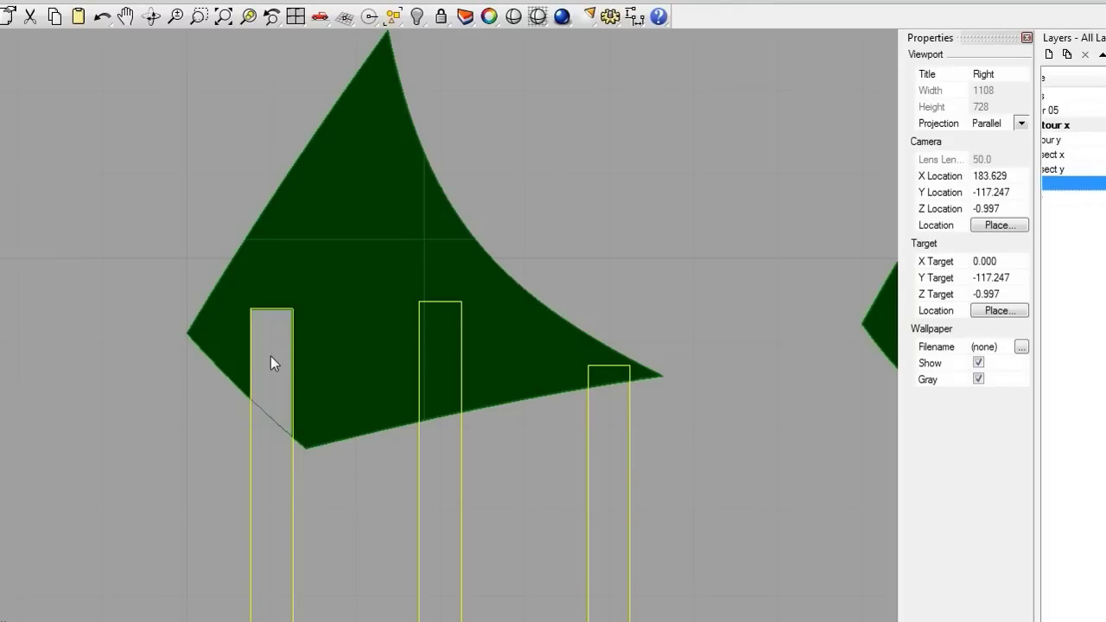
{"action": "left_click", "coordinate": [441, 362]}
{"action": "left_click", "coordinate": [608, 374]}
Trim the four slot areas out of the second smallest x section with the same cutting outlines.
{"action": "right_click_drag", "start_coordinate": [754, 313], "coordinate": [173, 353]}
{"action": "left_click", "coordinate": [383, 385]}
{"action": "left_click", "coordinate": [449, 426]}
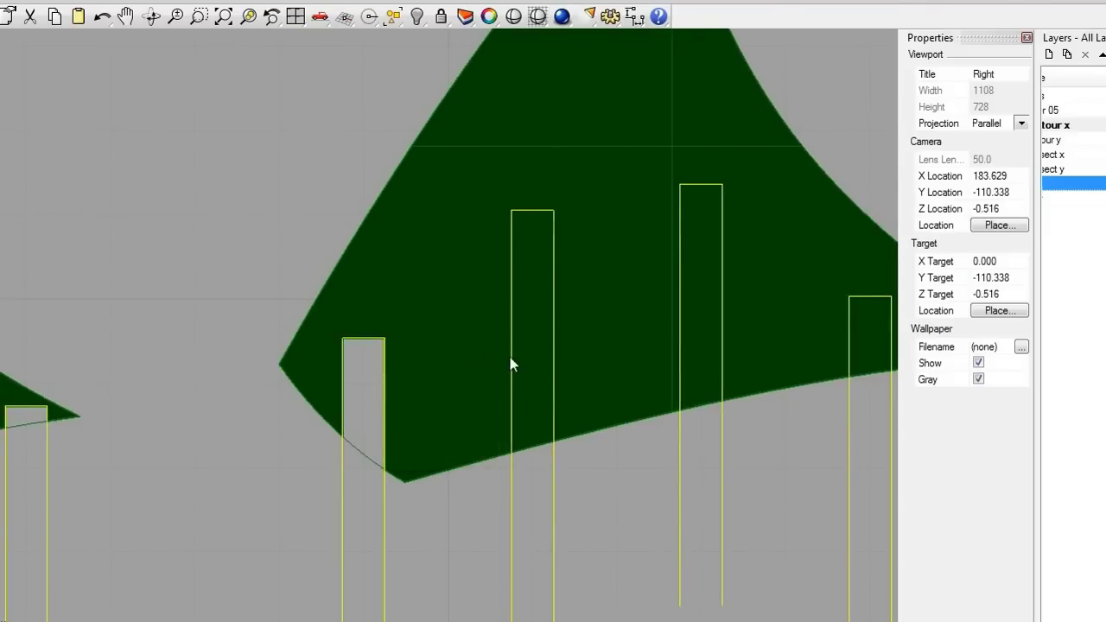
{"action": "left_click", "coordinate": [519, 367]}
{"action": "left_click", "coordinate": [701, 302]}
{"action": "right_click_drag", "start_coordinate": [864, 342], "coordinate": [499, 339]}
{"action": "left_click", "coordinate": [498, 332]}
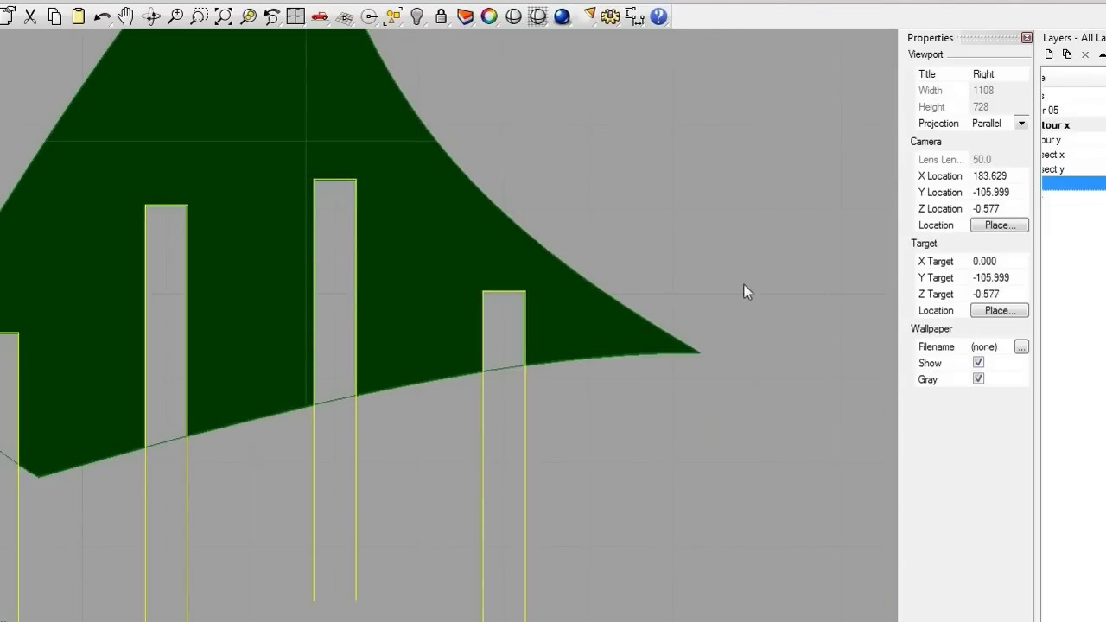
Trim the six slot areas out of the third x section in the row.
{"action": "right_click_drag", "start_coordinate": [825, 288], "coordinate": [345, 343]}
{"action": "scroll", "coordinate": [591, 379], "scroll_direction": "down", "scroll_amount": 6}
{"action": "right_click_drag", "start_coordinate": [696, 397], "coordinate": [456, 341]}
{"action": "left_click", "coordinate": [485, 367]}
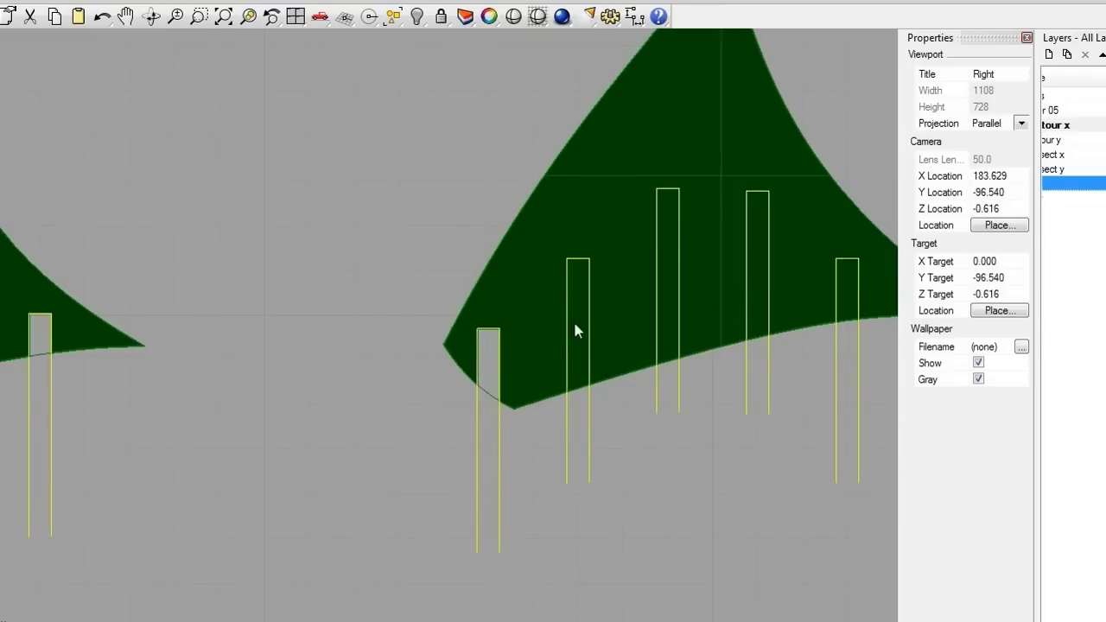
{"action": "left_click", "coordinate": [579, 327]}
{"action": "right_click_drag", "start_coordinate": [643, 304], "coordinate": [461, 342]}
{"action": "left_click", "coordinate": [471, 339]}
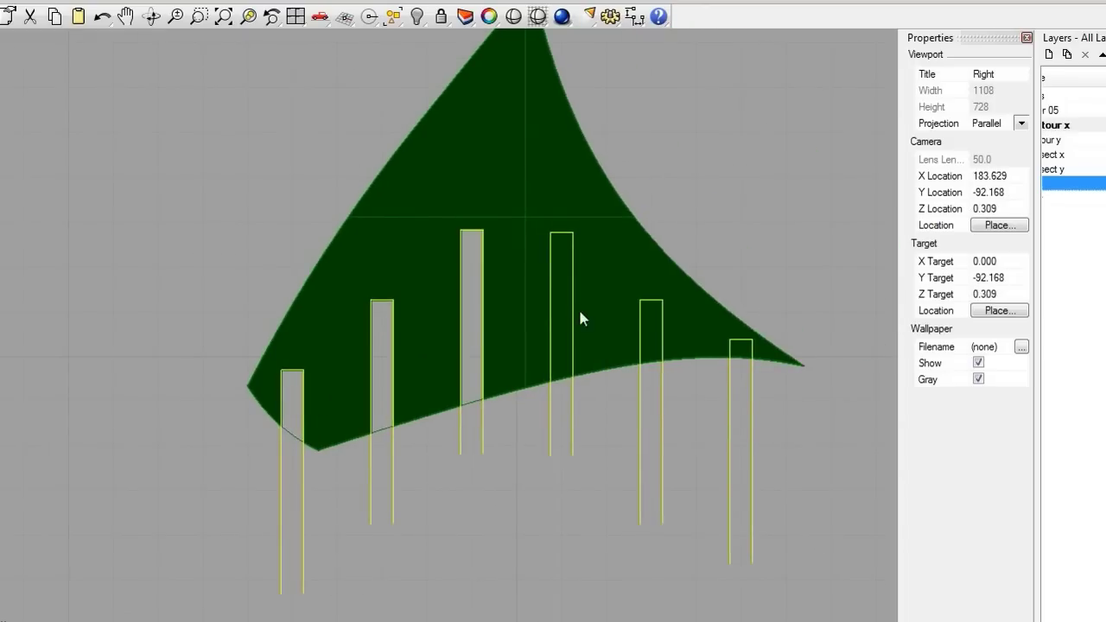
{"action": "left_click", "coordinate": [565, 325]}
{"action": "right_click_drag", "start_coordinate": [654, 343], "coordinate": [487, 347]}
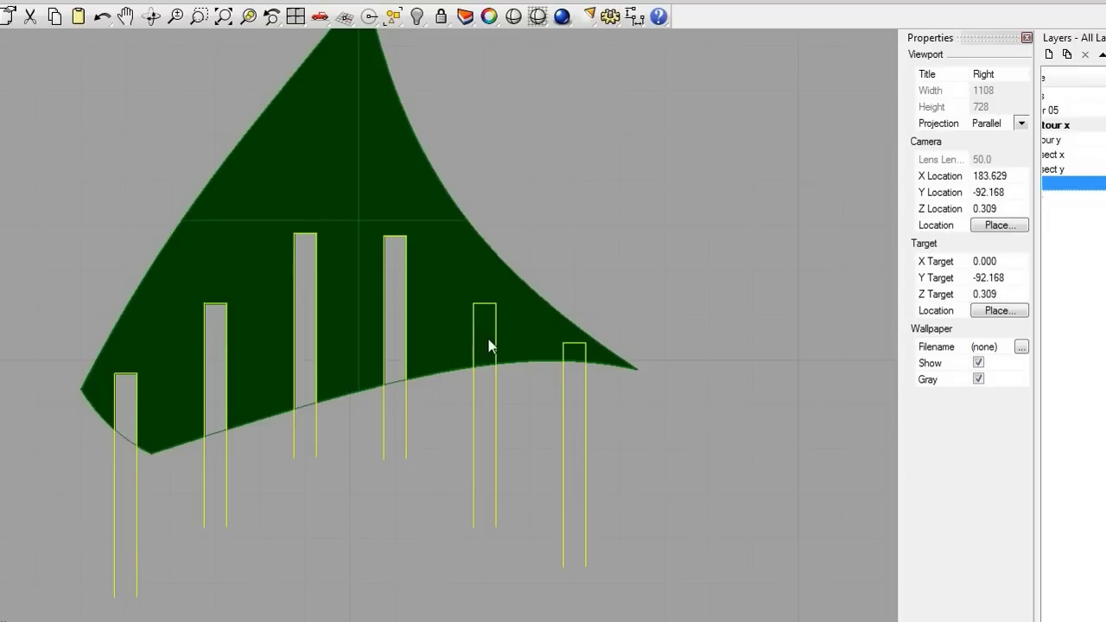
{"action": "left_click", "coordinate": [622, 354]}
{"action": "left_click", "coordinate": [574, 354]}
Trim the slot areas out of the fourth x section in the row, one outline after another.
{"action": "scroll", "coordinate": [597, 341], "scroll_direction": "down", "scroll_amount": 6}
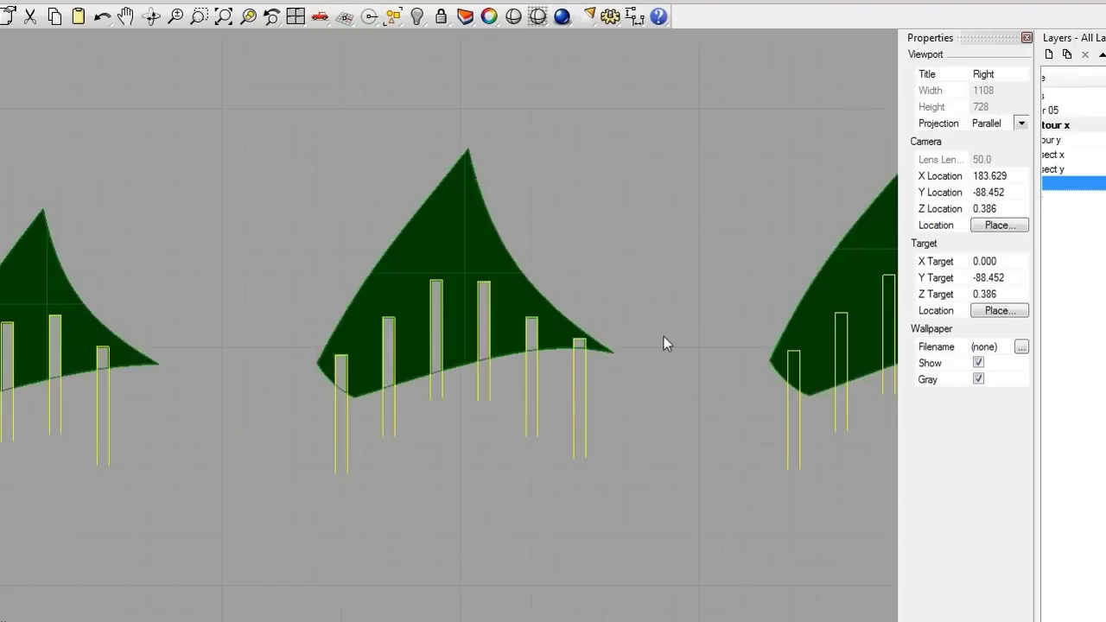
{"action": "right_click_drag", "start_coordinate": [664, 336], "coordinate": [316, 349]}
{"action": "scroll", "coordinate": [450, 387], "scroll_direction": "up", "scroll_amount": 8}
{"action": "left_click", "coordinate": [436, 384]}
{"action": "left_click", "coordinate": [549, 335]}
{"action": "right_click_drag", "start_coordinate": [611, 289], "coordinate": [320, 369]}
{"action": "left_click", "coordinate": [364, 353]}
{"action": "left_click", "coordinate": [469, 284]}
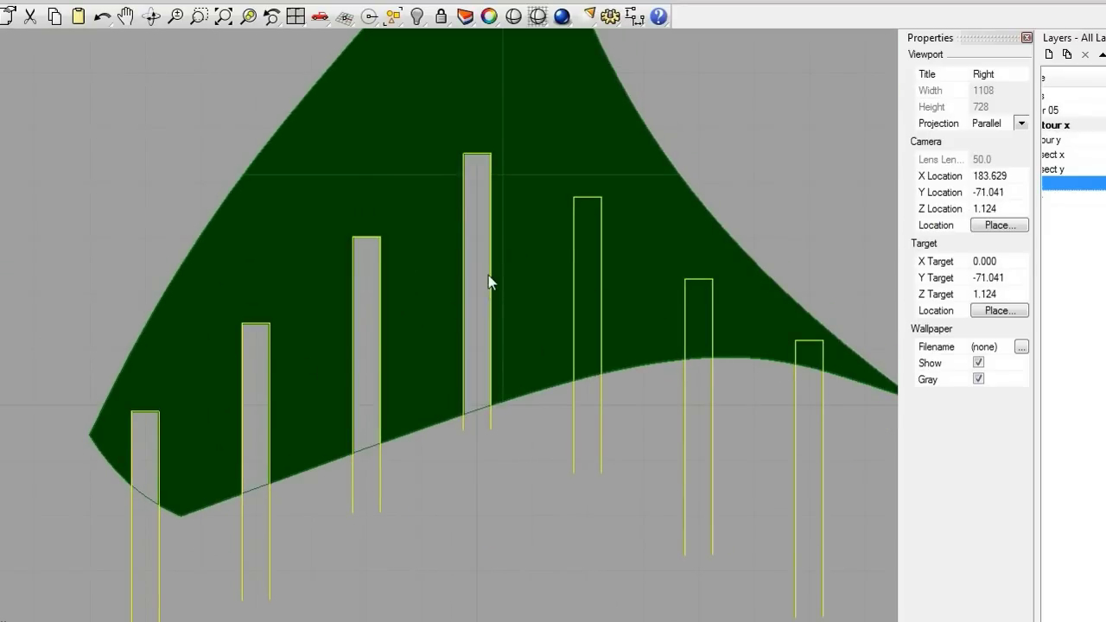
{"action": "left_click", "coordinate": [586, 299]}
{"action": "right_click_drag", "start_coordinate": [646, 338], "coordinate": [389, 375]}
{"action": "left_click", "coordinate": [440, 356]}
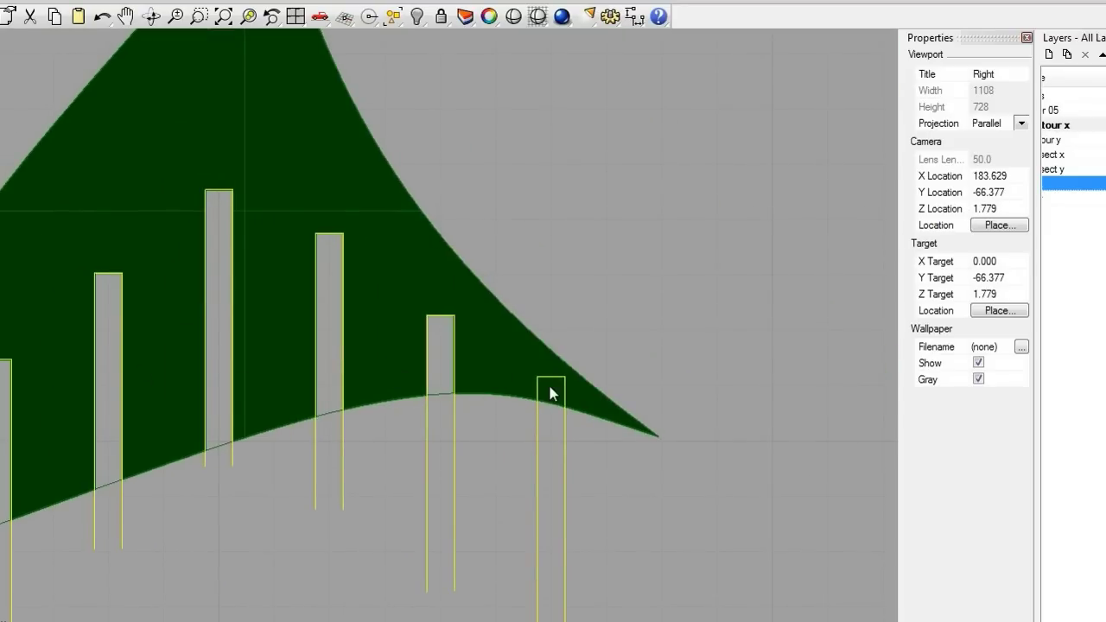
Trim the eight slot areas out of the fifth x section in the row.
{"action": "scroll", "coordinate": [477, 350], "scroll_direction": "down", "scroll_amount": 8}
{"action": "right_click_drag", "start_coordinate": [562, 384], "coordinate": [236, 377]}
{"action": "scroll", "coordinate": [415, 401], "scroll_direction": "up", "scroll_amount": 6}
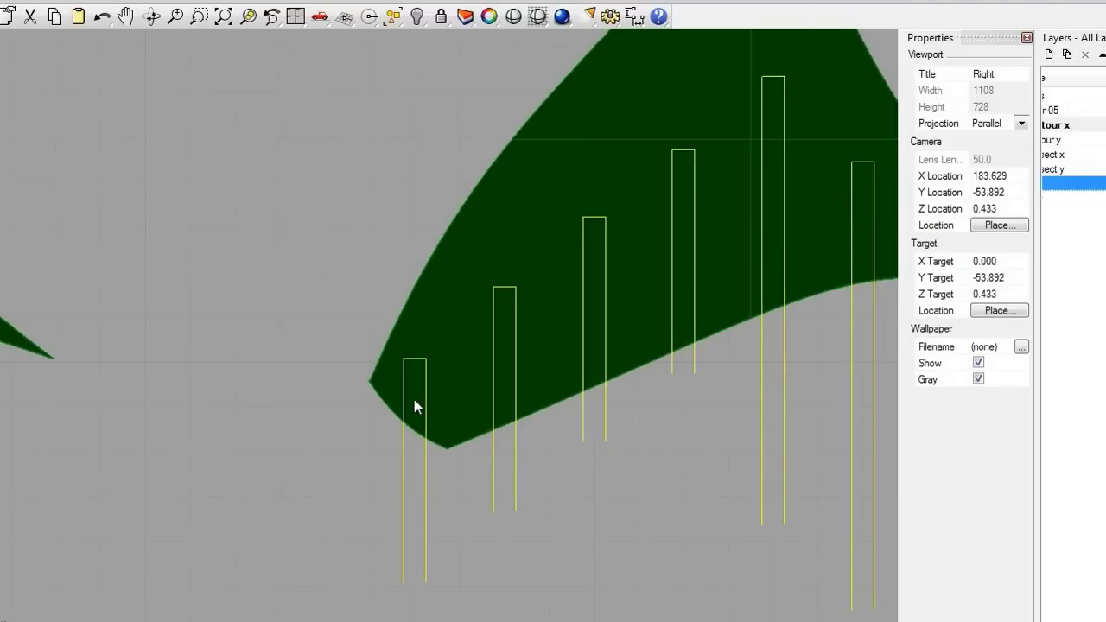
{"action": "left_click", "coordinate": [414, 399]}
{"action": "right_click_drag", "start_coordinate": [545, 341], "coordinate": [402, 370]}
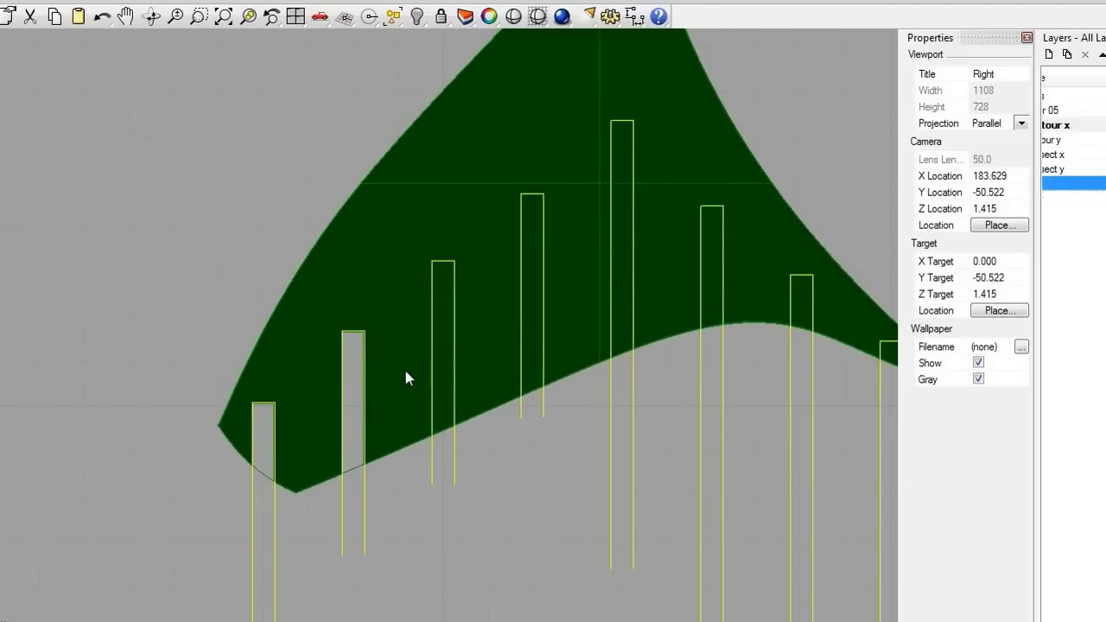
{"action": "left_click", "coordinate": [437, 357]}
{"action": "right_click_drag", "start_coordinate": [527, 307], "coordinate": [333, 345]}
{"action": "left_click", "coordinate": [339, 340]}
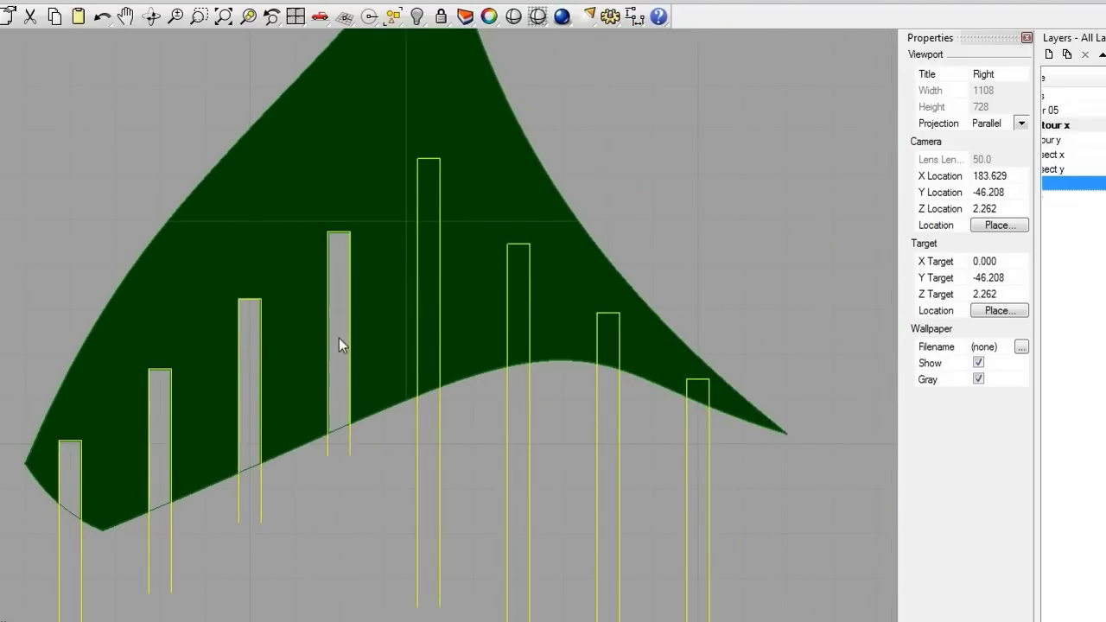
{"action": "left_click", "coordinate": [427, 272]}
{"action": "right_click_drag", "start_coordinate": [494, 308], "coordinate": [385, 289]}
{"action": "left_click", "coordinate": [404, 286]}
{"action": "right_click_drag", "start_coordinate": [463, 321], "coordinate": [399, 301]}
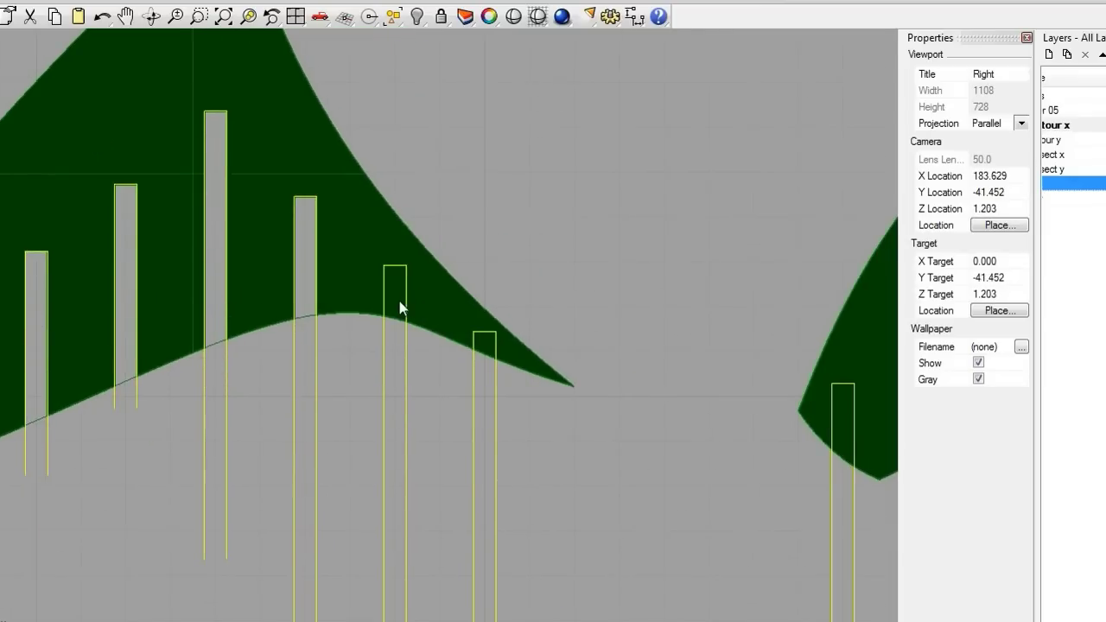
{"action": "left_click", "coordinate": [482, 342]}
Trim the nine slot areas out of the next large x section in the row.
{"action": "right_click_drag", "start_coordinate": [323, 177], "coordinate": [392, 339]}
{"action": "right_click_drag", "start_coordinate": [510, 464], "coordinate": [196, 283]}
{"action": "right_click_drag", "start_coordinate": [639, 439], "coordinate": [406, 407]}
{"action": "left_click", "coordinate": [360, 386]}
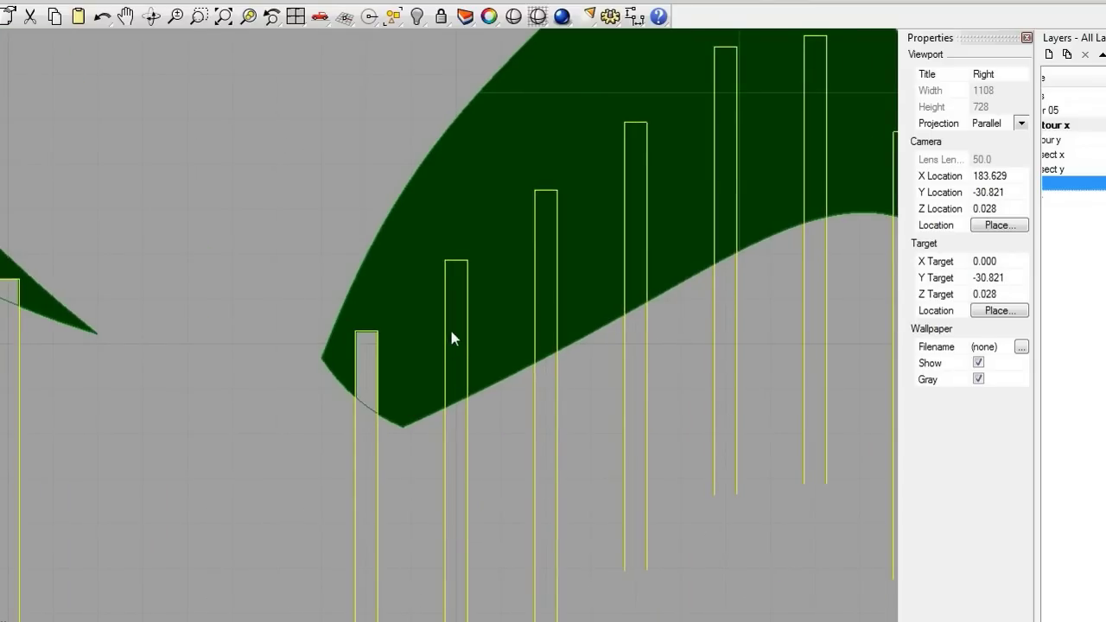
{"action": "left_click", "coordinate": [449, 327]}
{"action": "left_click", "coordinate": [459, 322]}
{"action": "left_click", "coordinate": [458, 325]}
{"action": "right_click_drag", "start_coordinate": [510, 329], "coordinate": [408, 346]}
{"action": "right_click_drag", "start_coordinate": [495, 276], "coordinate": [372, 328]}
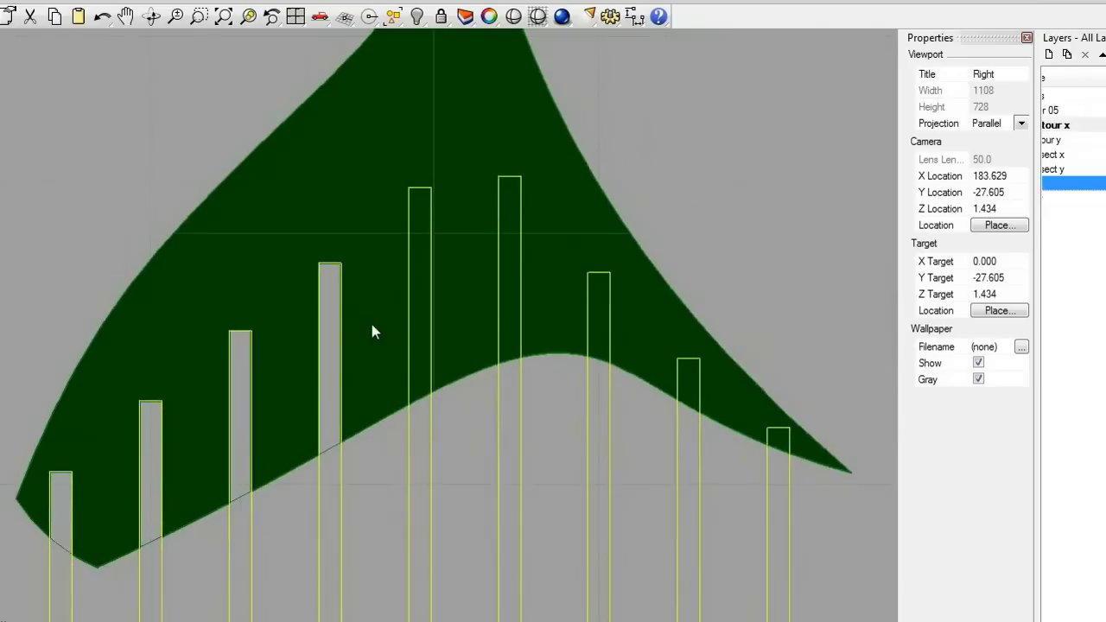
{"action": "right_click_drag", "start_coordinate": [420, 291], "coordinate": [400, 334]}
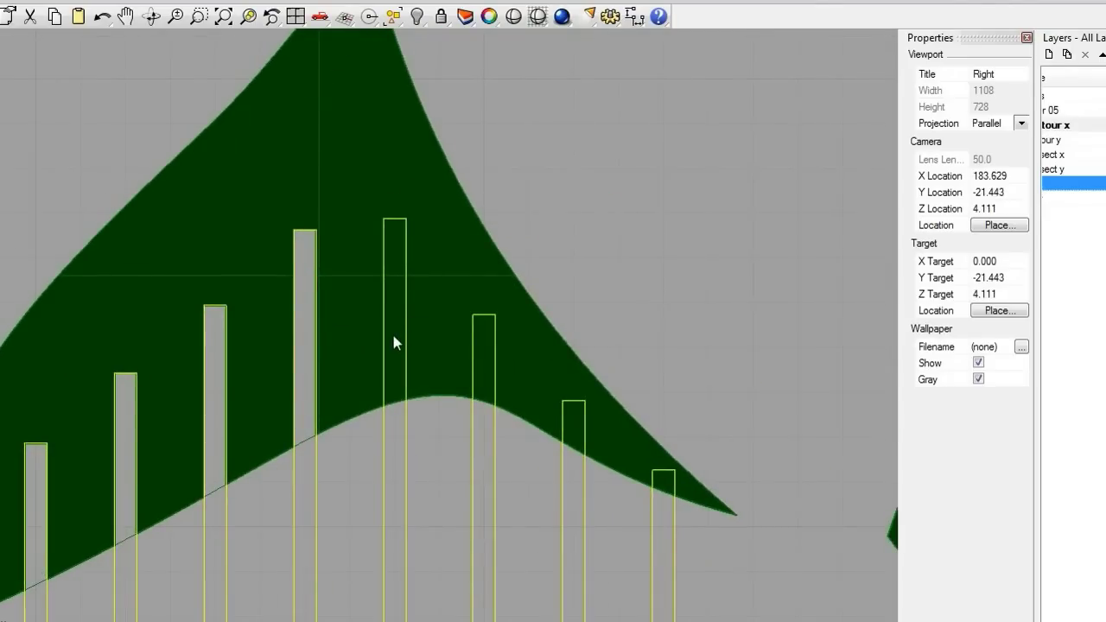
{"action": "right_click_drag", "start_coordinate": [481, 357], "coordinate": [364, 322]}
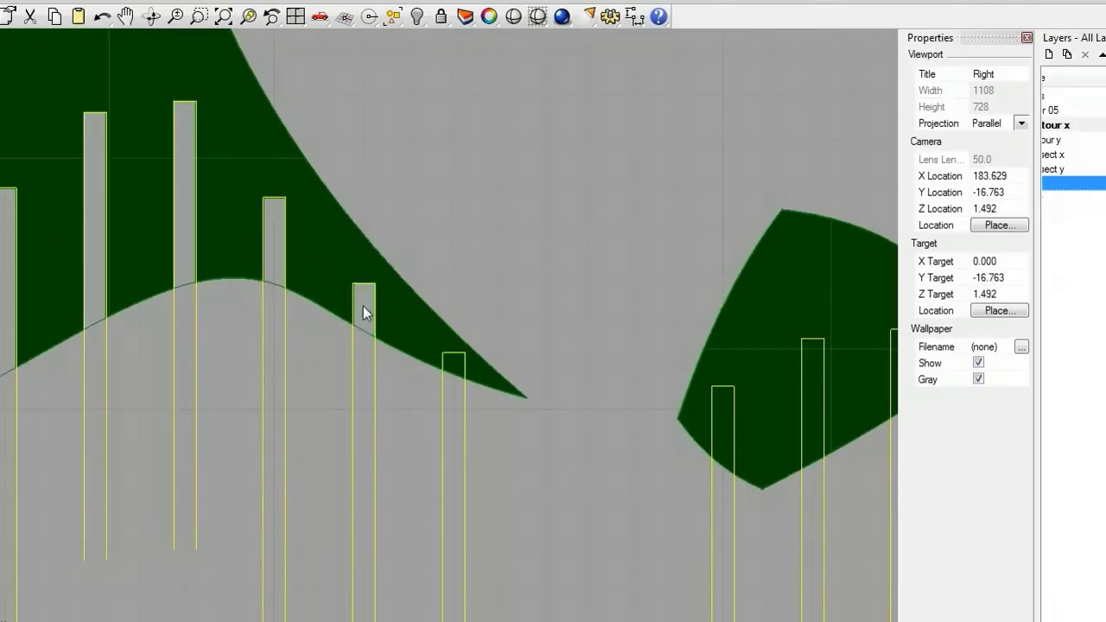
Trim the three slot areas out of the small x section and the six out of the tall section beside it.
{"action": "right_click_drag", "start_coordinate": [455, 366], "coordinate": [286, 309]}
{"action": "right_click_drag", "start_coordinate": [590, 360], "coordinate": [415, 353]}
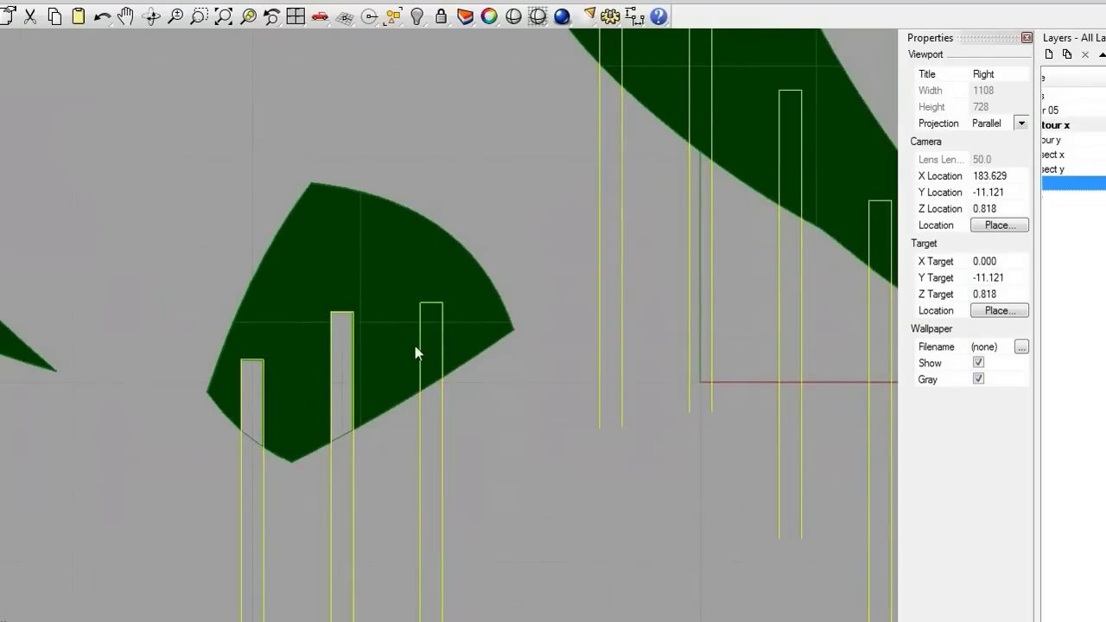
{"action": "right_click_drag", "start_coordinate": [506, 252], "coordinate": [338, 397]}
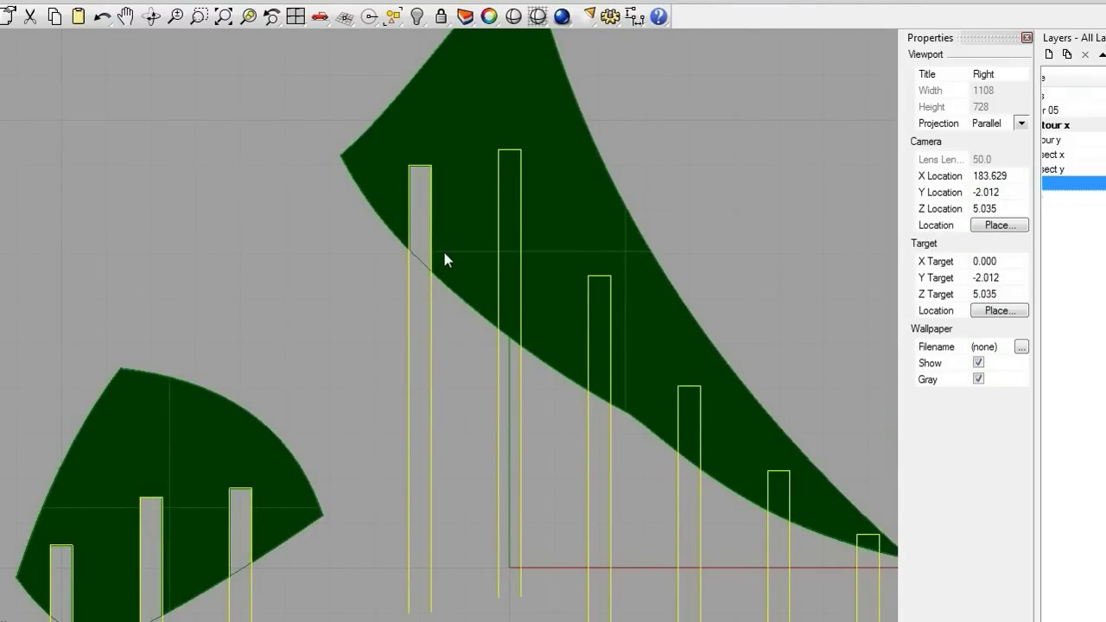
{"action": "left_click", "coordinate": [507, 249]}
{"action": "right_click_drag", "start_coordinate": [596, 331], "coordinate": [404, 290]}
{"action": "left_click", "coordinate": [409, 321]}
{"action": "left_click", "coordinate": [464, 385]}
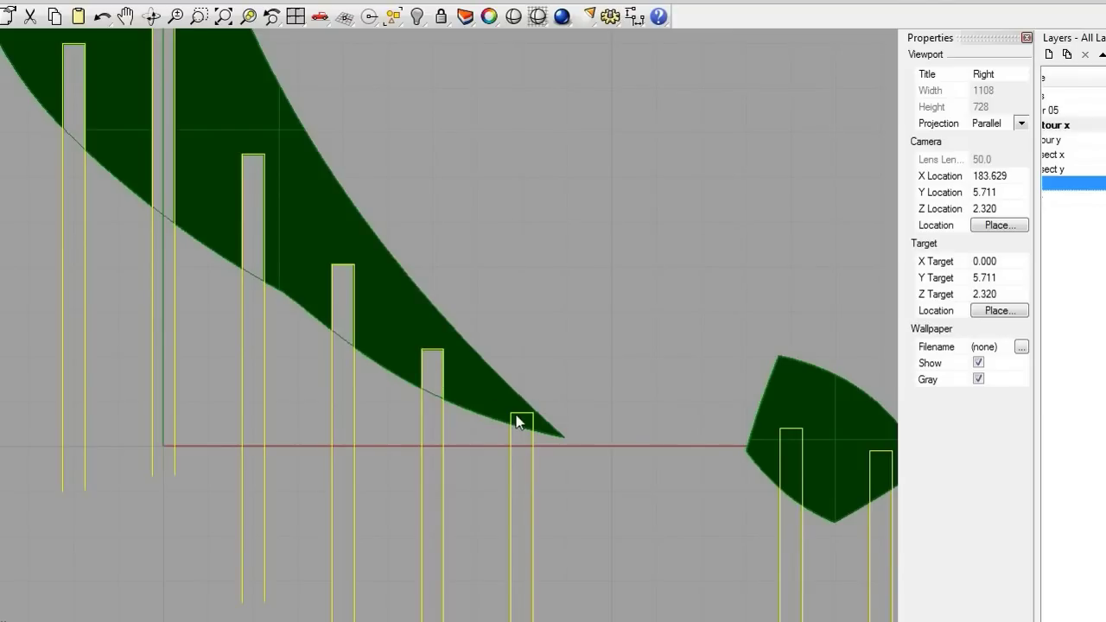
Trim the two slot areas out of the smallest x section and the first two out of the tall section following it.
{"action": "right_click_drag", "start_coordinate": [669, 372], "coordinate": [453, 287]}
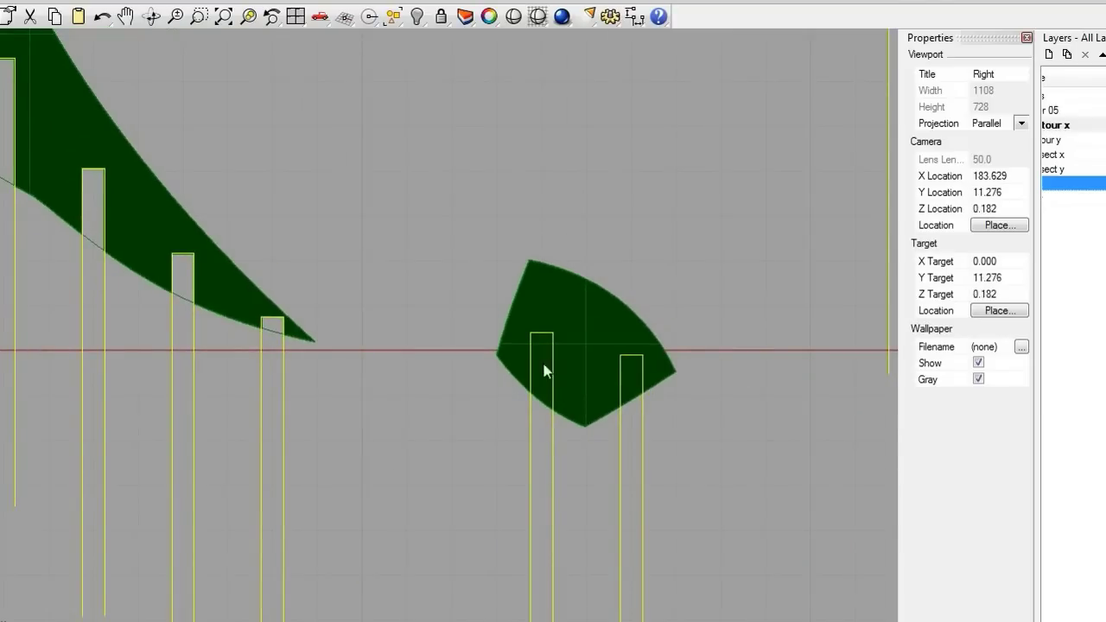
{"action": "left_click", "coordinate": [631, 373]}
{"action": "left_click_drag", "start_coordinate": [611, 423], "coordinate": [376, 461]}
{"action": "key", "text": "Return"}
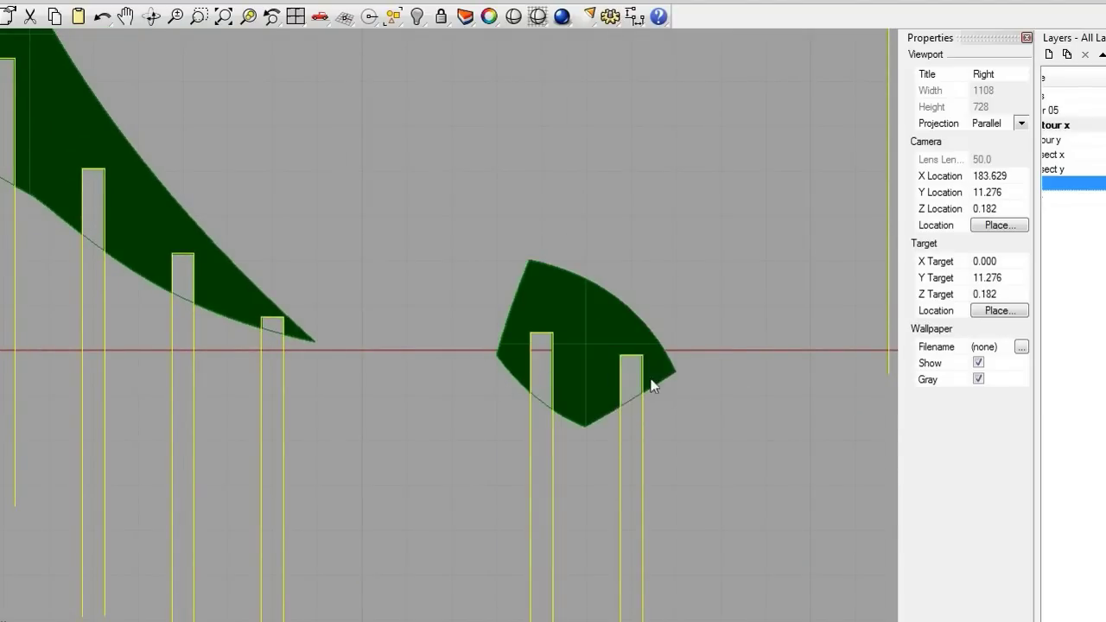
{"action": "right_click_drag", "start_coordinate": [728, 351], "coordinate": [354, 600]}
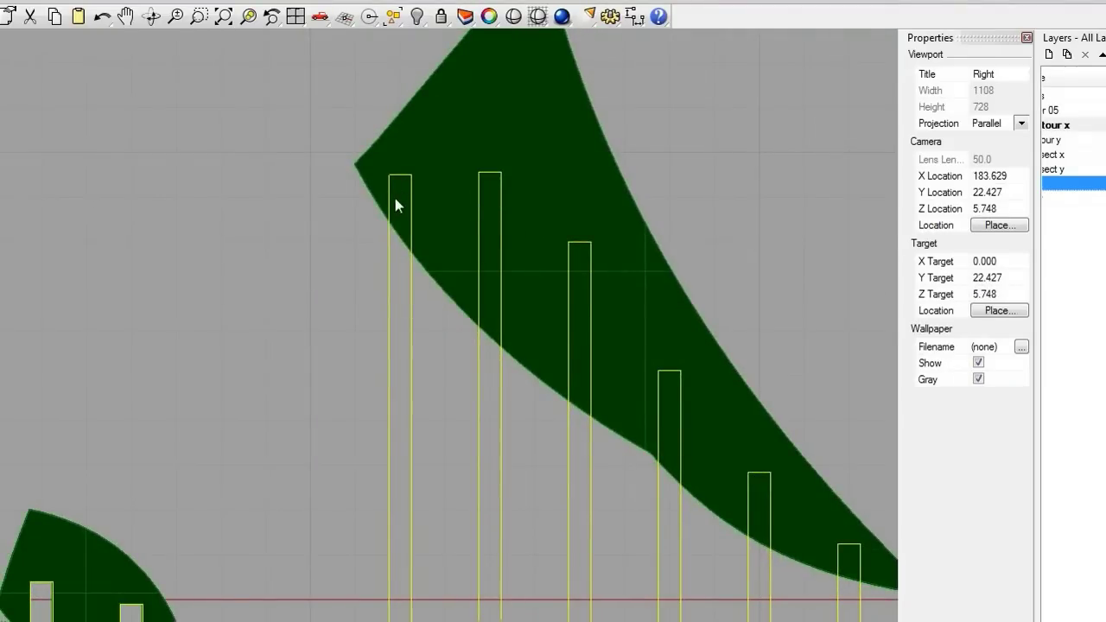
Examine the remaining x sections along the row and their slot outlines.
{"action": "scroll", "coordinate": [268, 261], "scroll_direction": "down", "scroll_amount": 15}
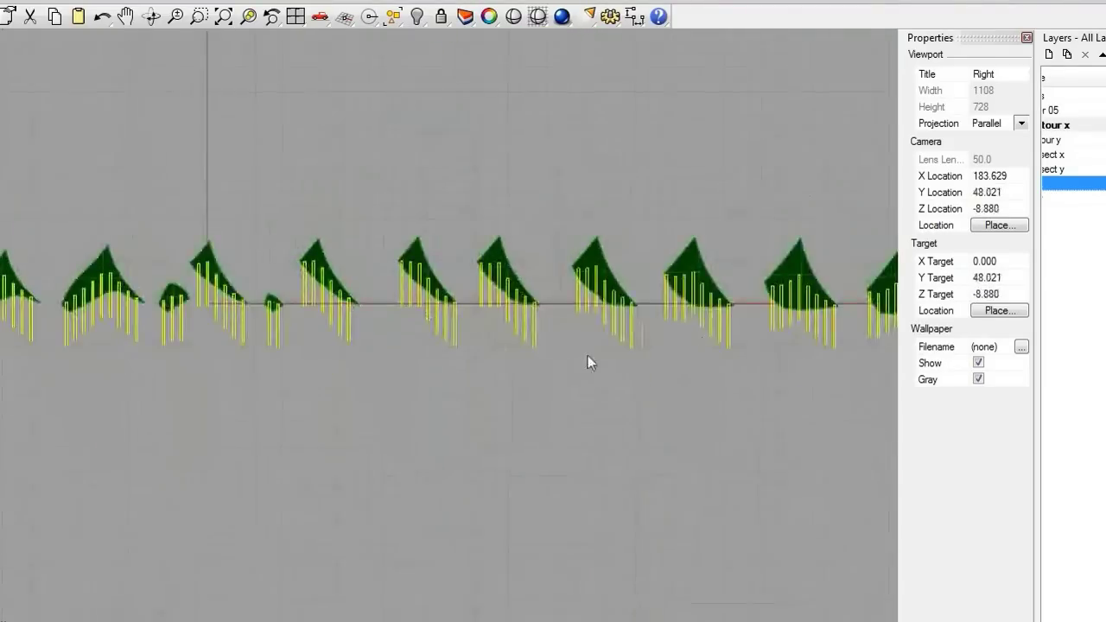
{"action": "right_click_drag", "start_coordinate": [588, 363], "coordinate": [506, 362]}
{"action": "scroll", "coordinate": [372, 298], "scroll_direction": "up", "scroll_amount": 3}
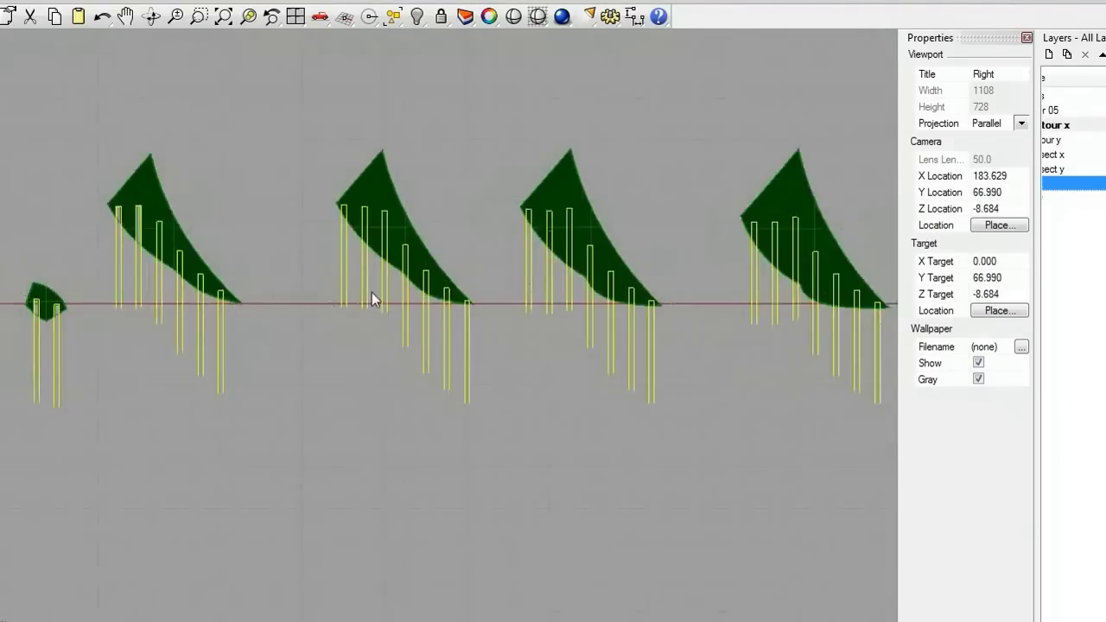
{"action": "scroll", "coordinate": [614, 323], "scroll_direction": "up", "scroll_amount": 3}
{"action": "scroll", "coordinate": [236, 316], "scroll_direction": "up", "scroll_amount": 2}
{"action": "right_click_drag", "start_coordinate": [236, 315], "coordinate": [454, 321]}
{"action": "scroll", "coordinate": [454, 321], "scroll_direction": "down", "scroll_amount": 12}
{"action": "right_click_drag", "start_coordinate": [624, 371], "coordinate": [306, 366]}
{"action": "scroll", "coordinate": [306, 367], "scroll_direction": "down", "scroll_amount": 8}
{"action": "right_click_drag", "start_coordinate": [459, 400], "coordinate": [443, 384]}
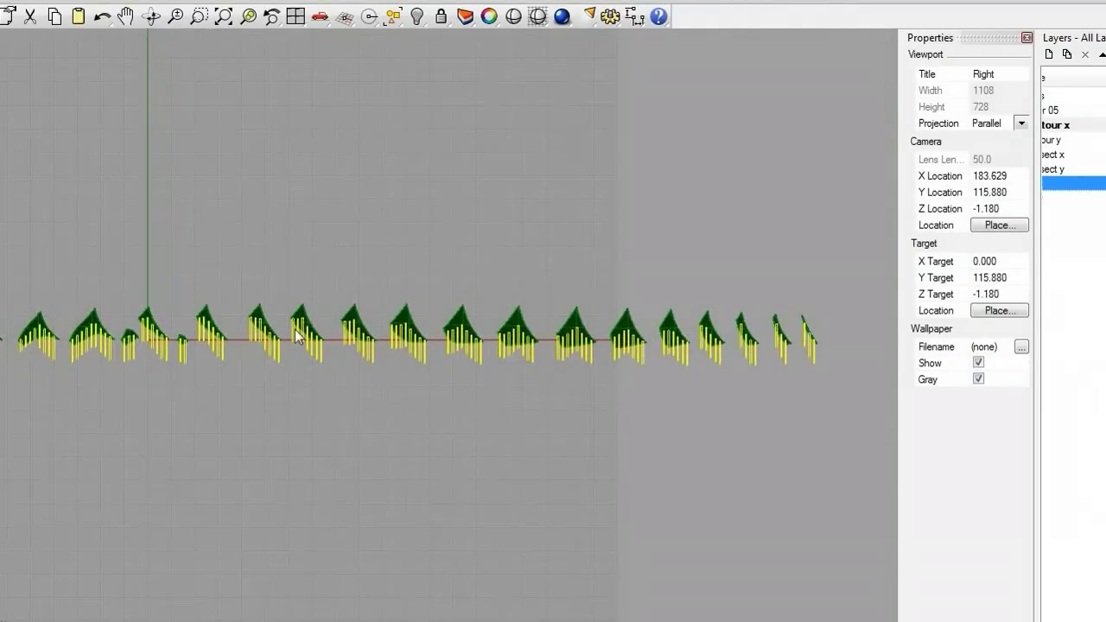